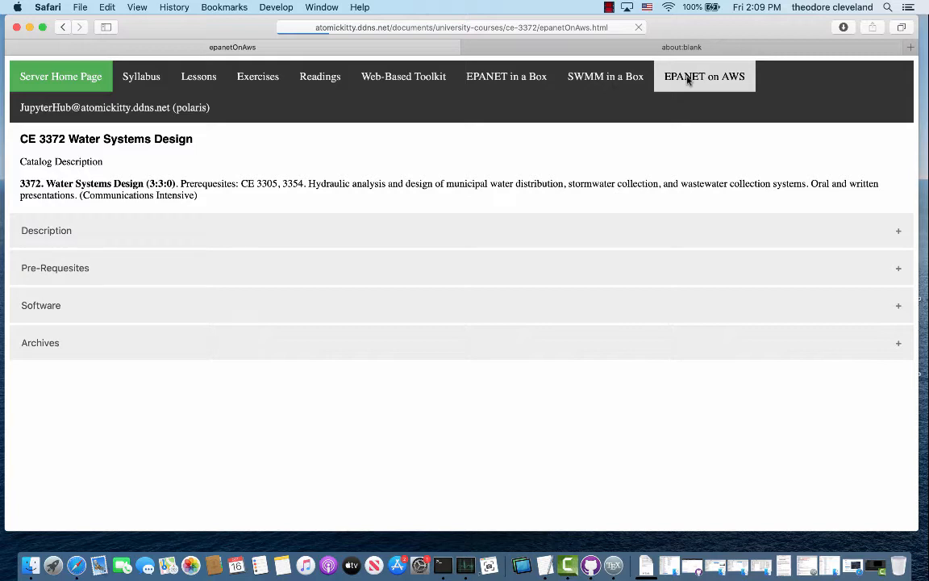
Open the EPANET on AWS tutorial, follow its AWS sign-in link, and go to the AWS Management Console
click(688, 78)
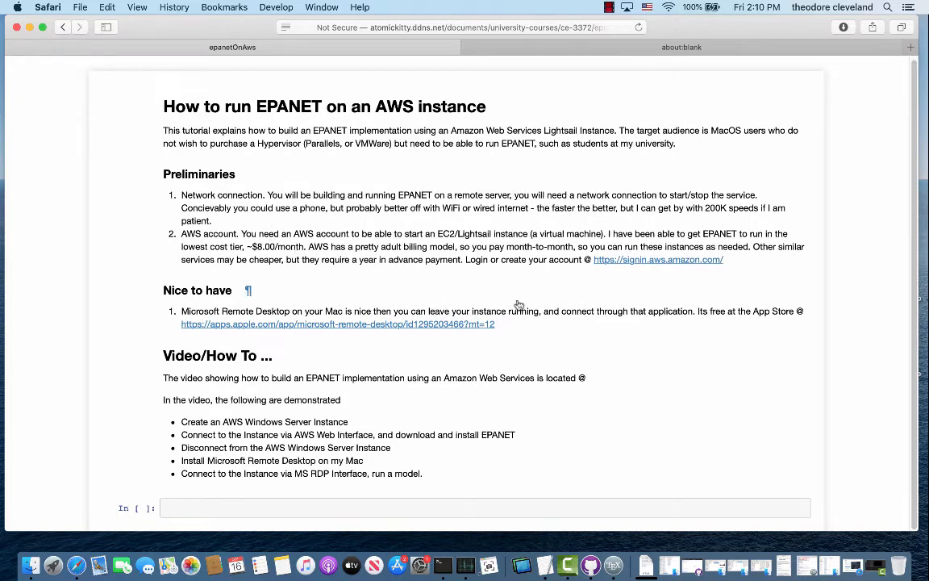
click(645, 260)
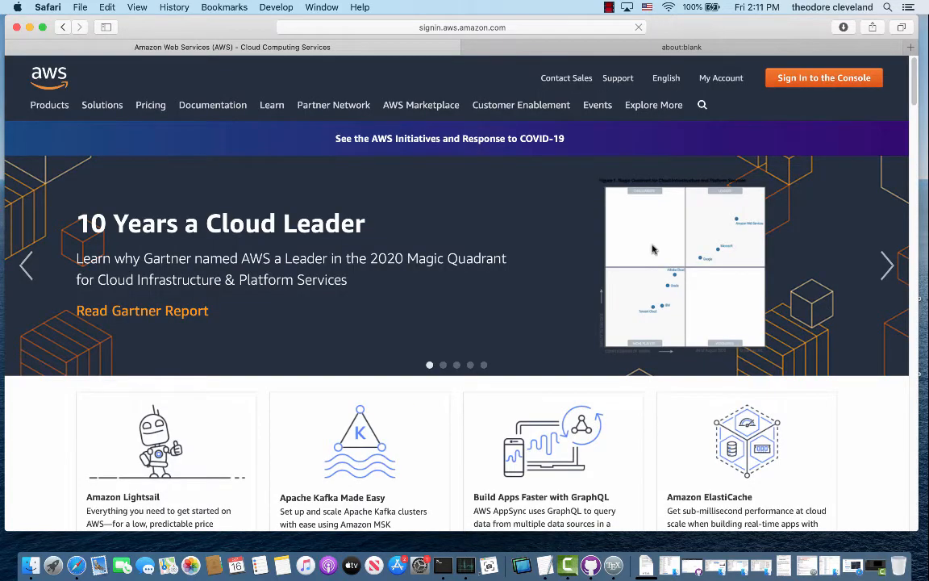
click(807, 81)
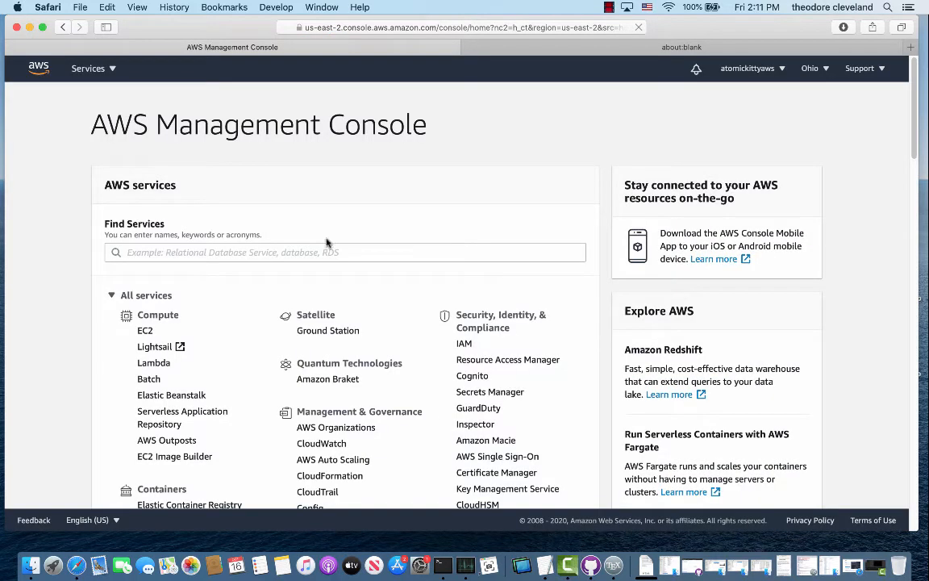
Check the console's account options, then open the Lightsail service
click(748, 69)
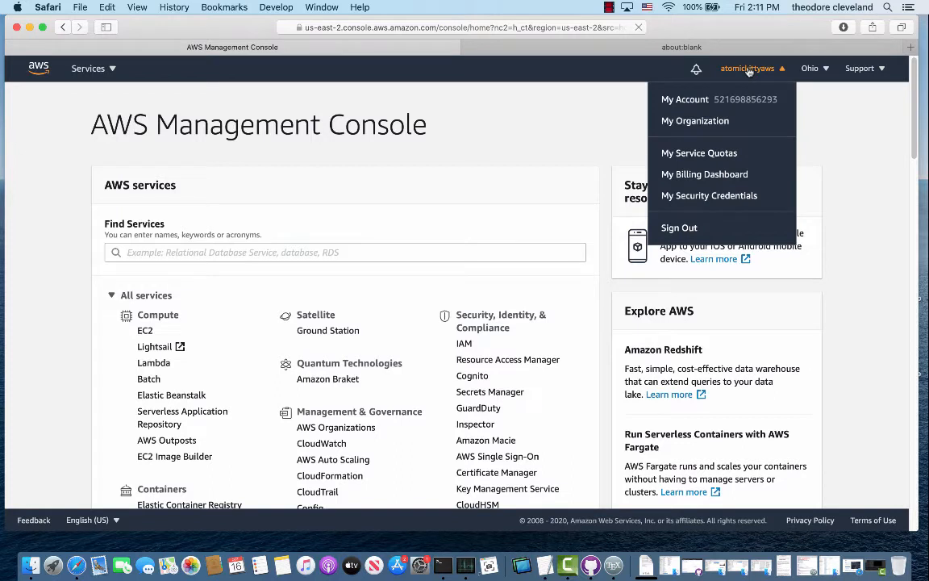
click(750, 71)
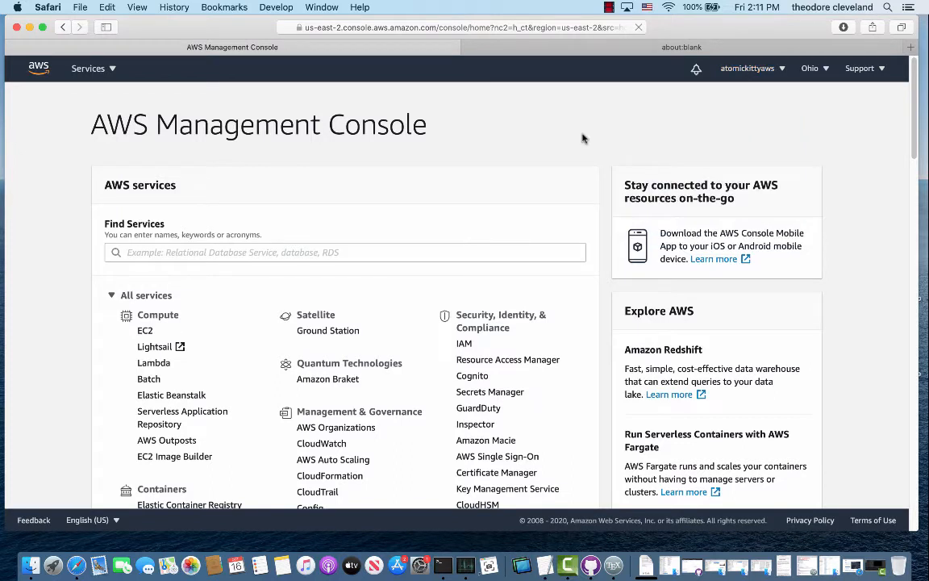
click(155, 347)
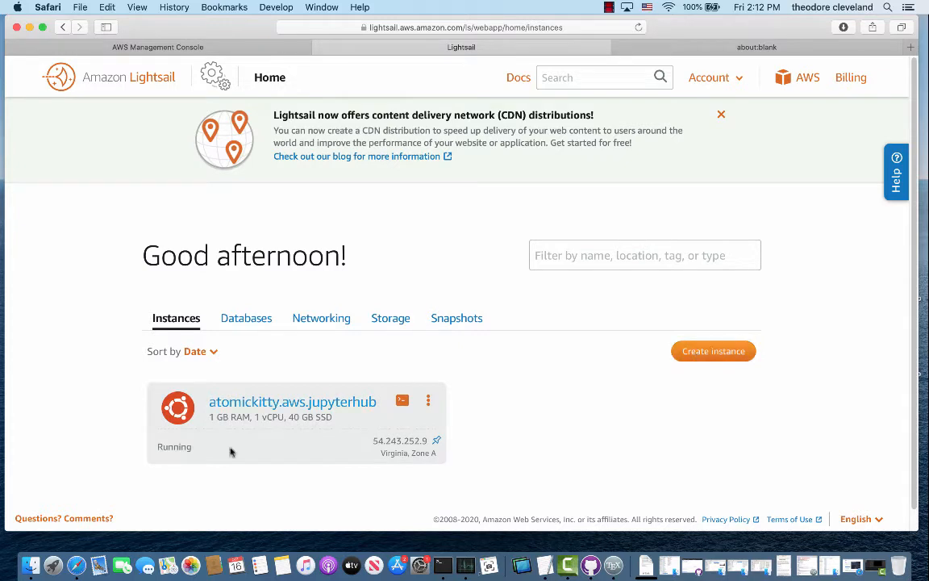
Start a new Lightsail instance on the Microsoft Windows platform with the OS Only Windows Server 2019 blueprint
click(713, 351)
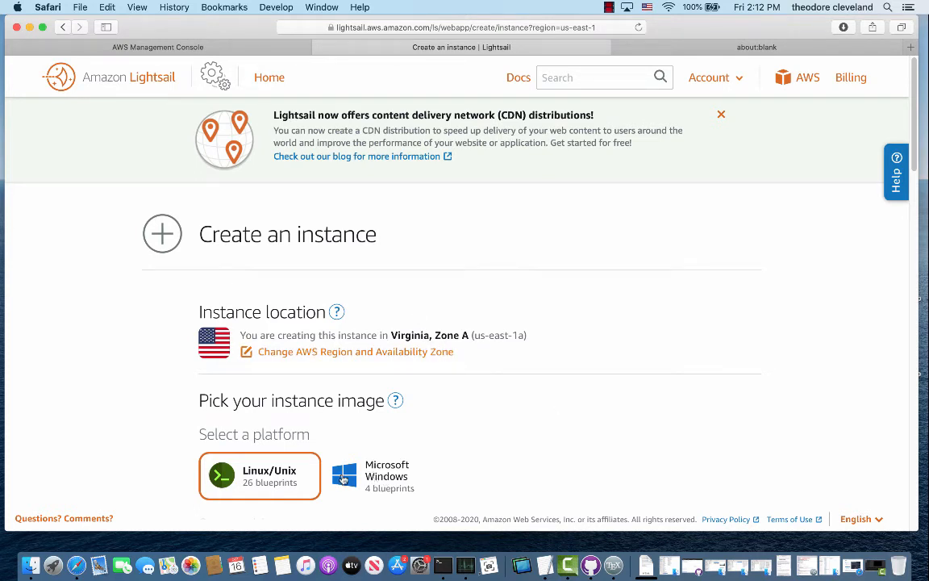
click(372, 477)
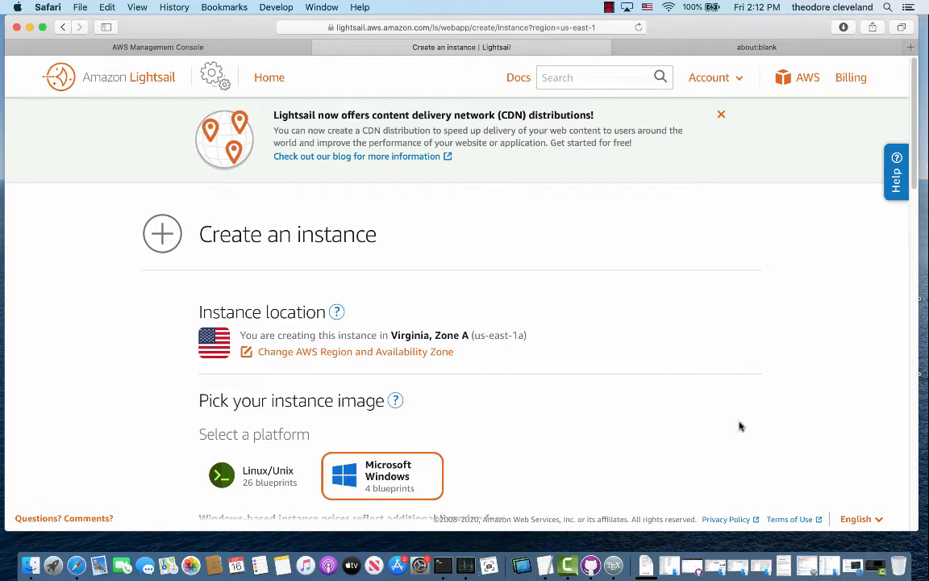
drag(916, 184, 920, 230)
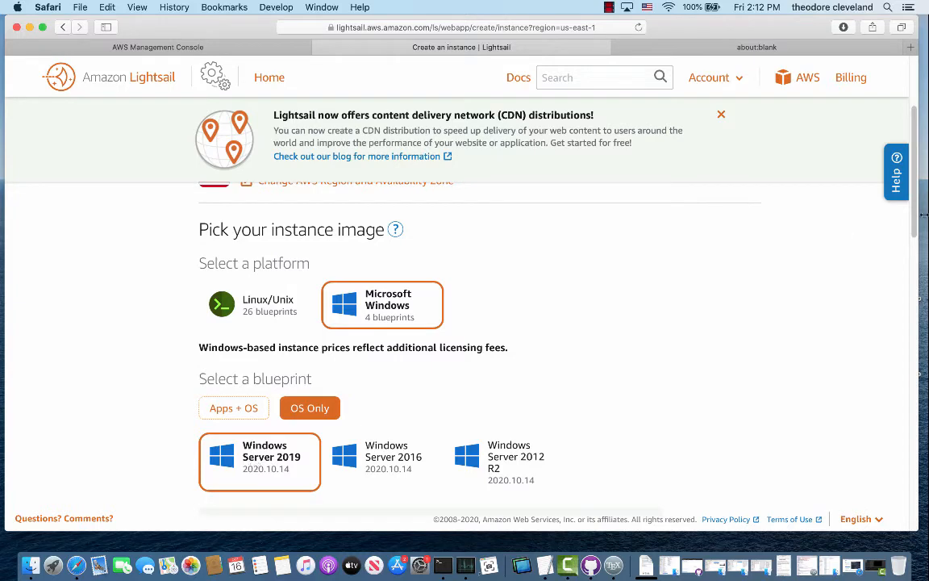
drag(915, 233, 917, 279)
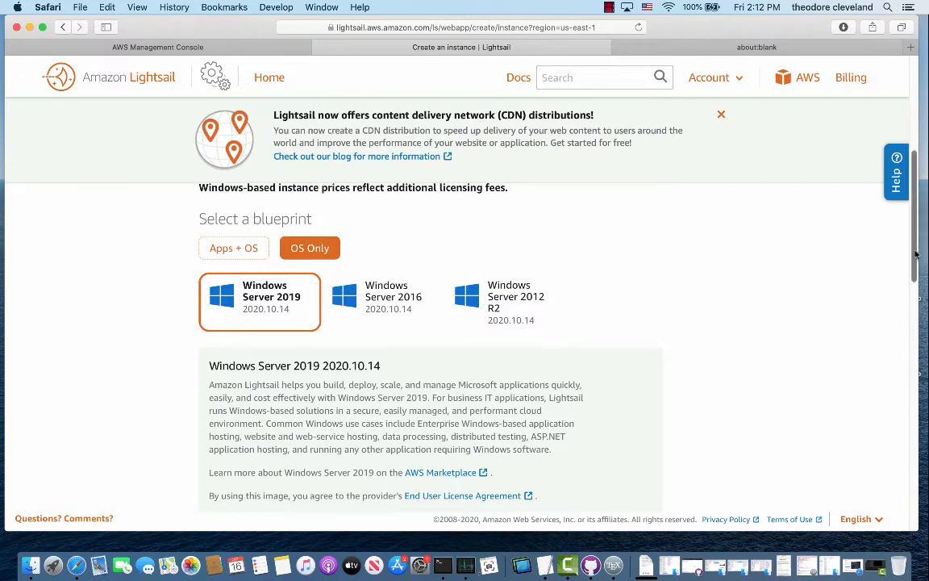
drag(916, 257, 918, 310)
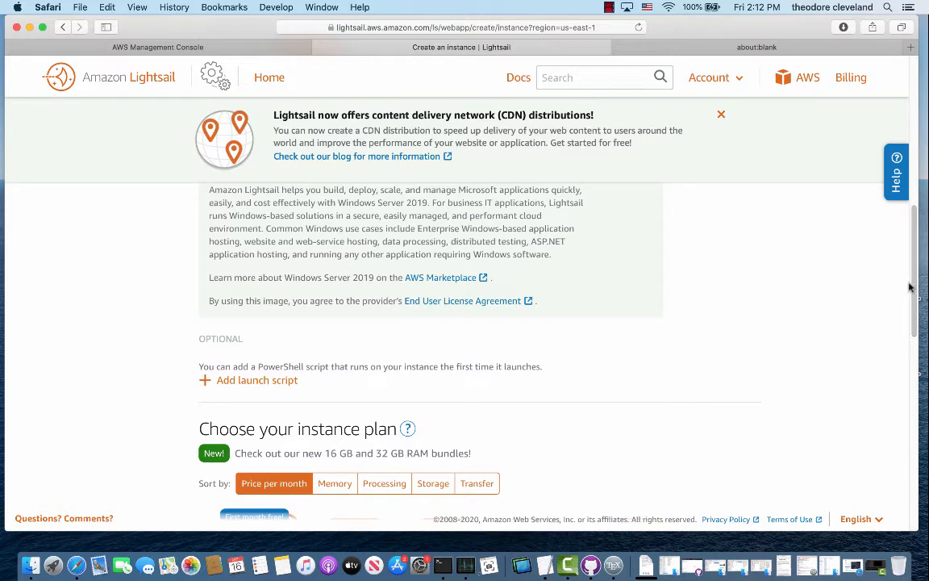
Review the instance plans, keep the $8 USD monthly plan, and create one instance named Windows_Server_2019-1
drag(915, 292, 914, 389)
scroll(848, 365, up, 4)
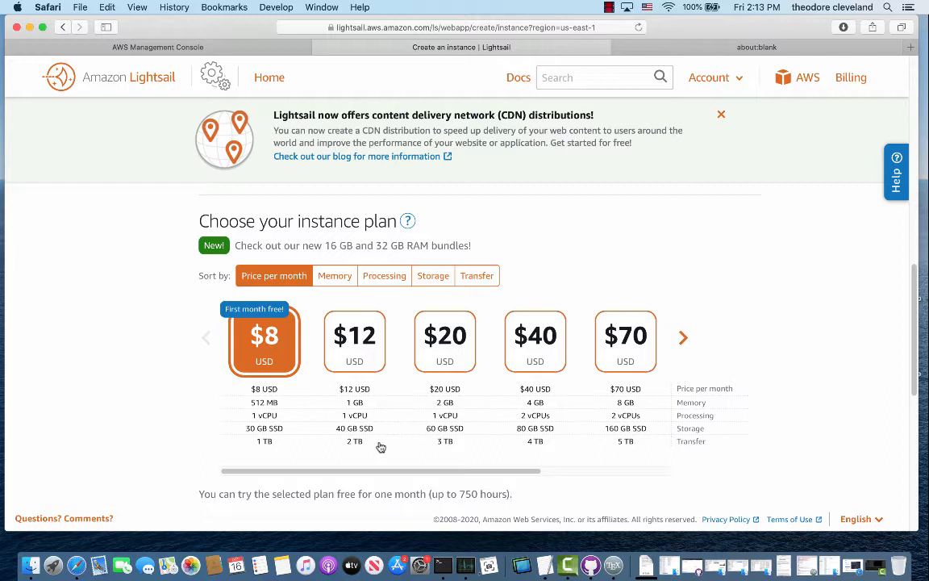
scroll(242, 429, up, 1)
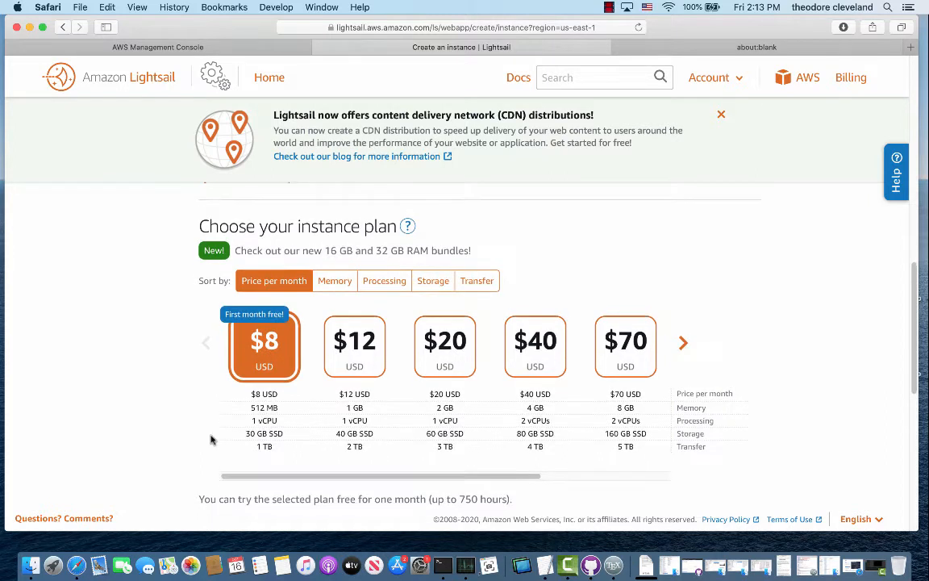
scroll(208, 439, down, 2)
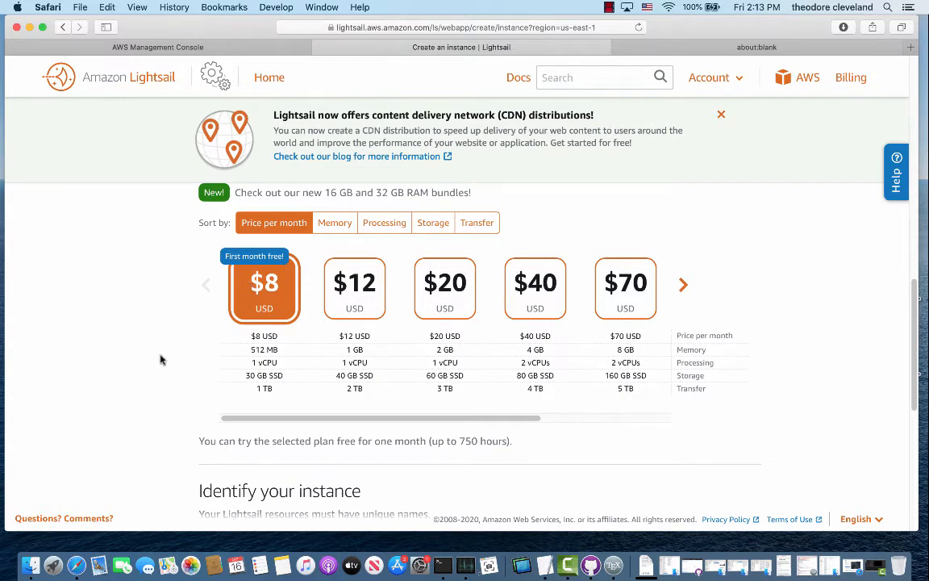
scroll(162, 359, up, 3)
scroll(160, 360, down, 1)
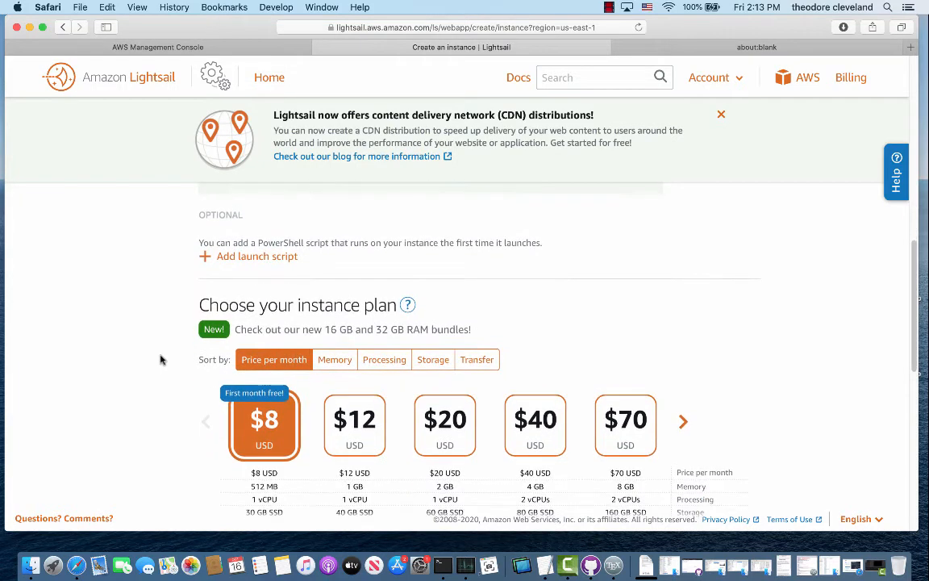
scroll(160, 360, up, 1)
scroll(160, 360, down, 10)
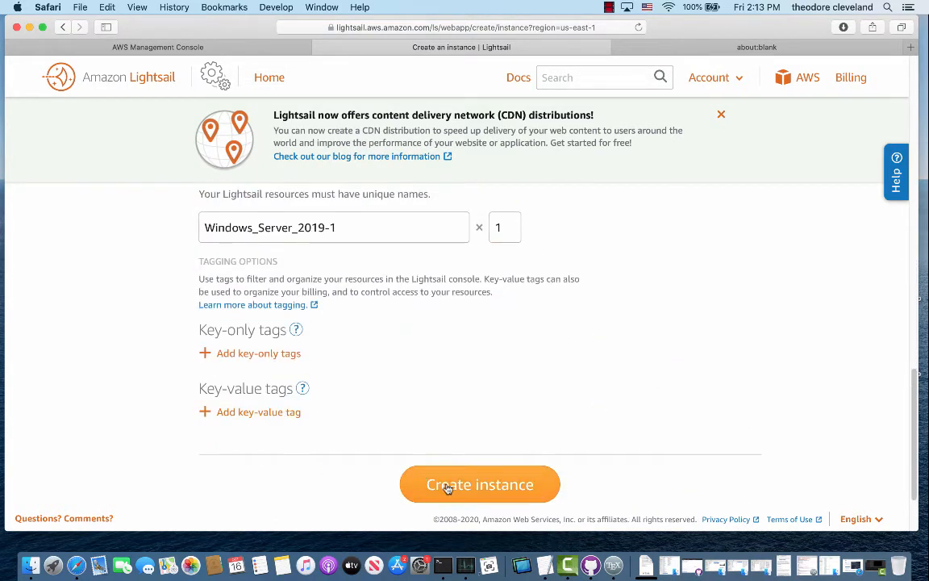
click(446, 489)
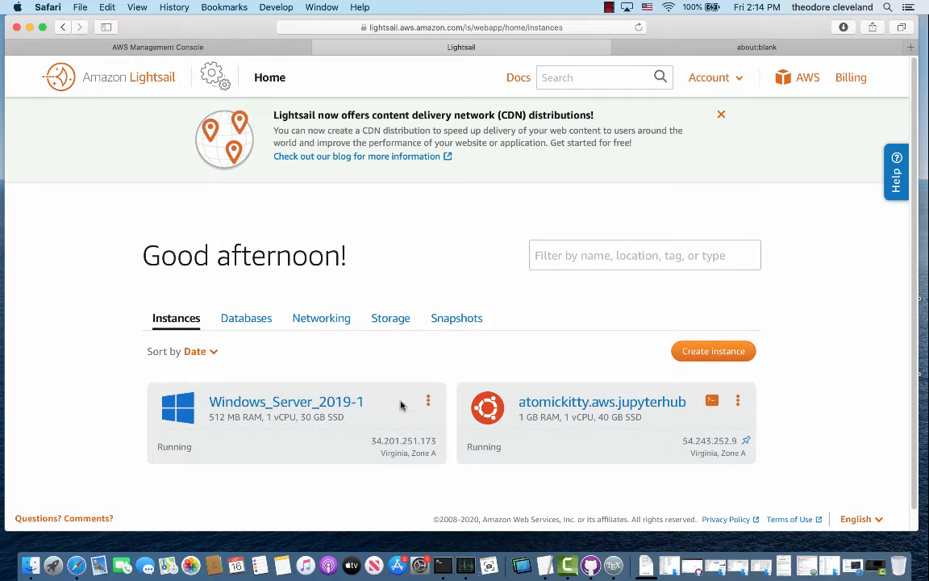
Open the Windows_Server_2019-1 instance and examine its status and browser connection options
click(288, 402)
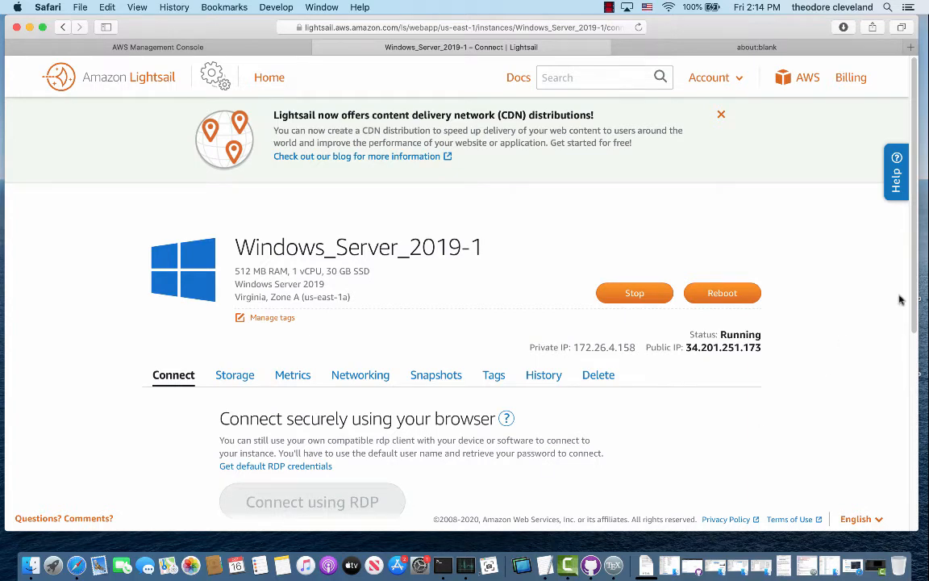
scroll(916, 318, down, 1)
scroll(916, 319, down, 5)
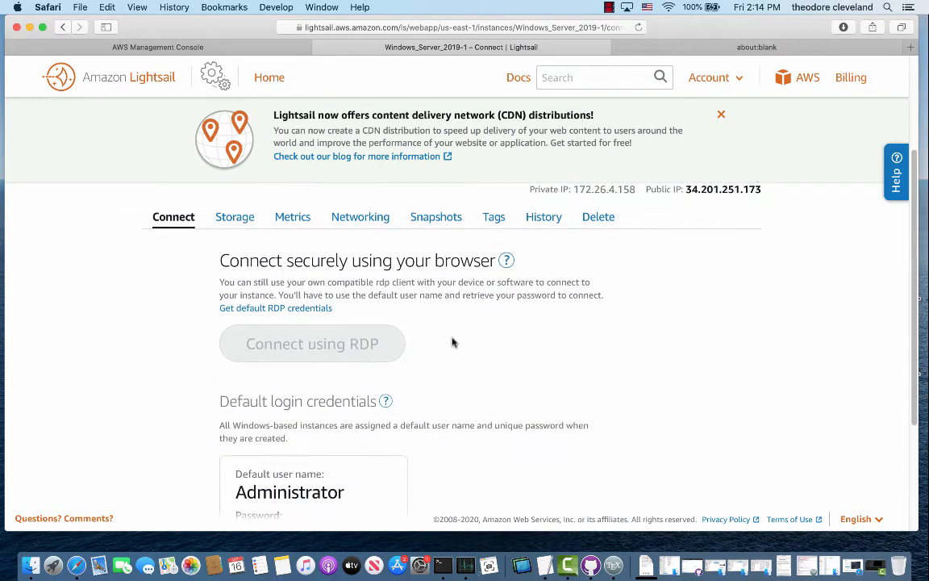
scroll(525, 381, down, 2)
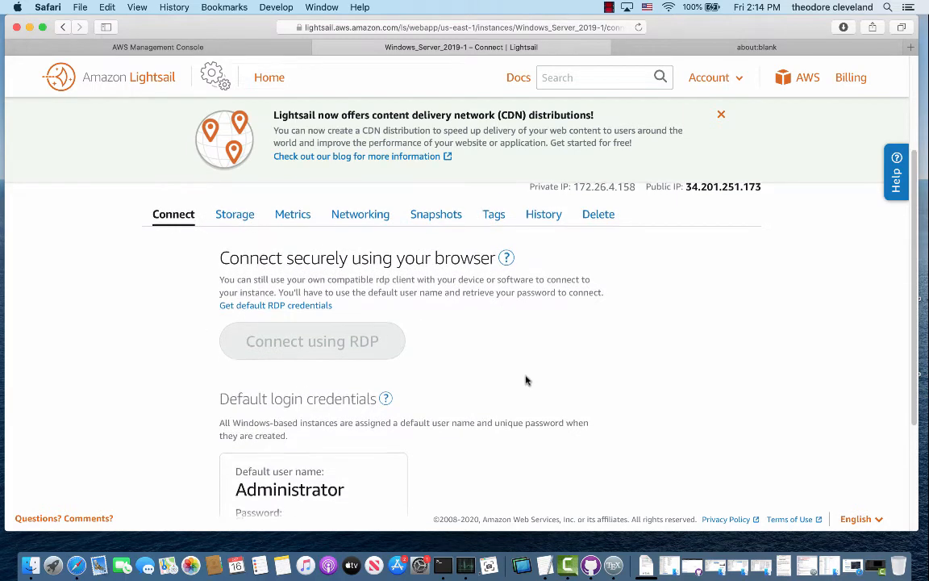
scroll(525, 381, up, 5)
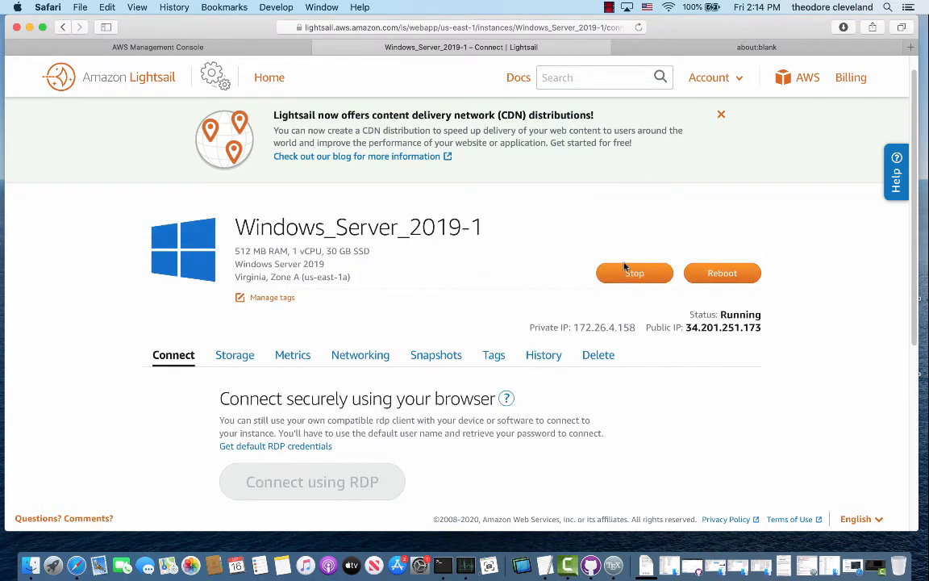
scroll(447, 378, down, 2)
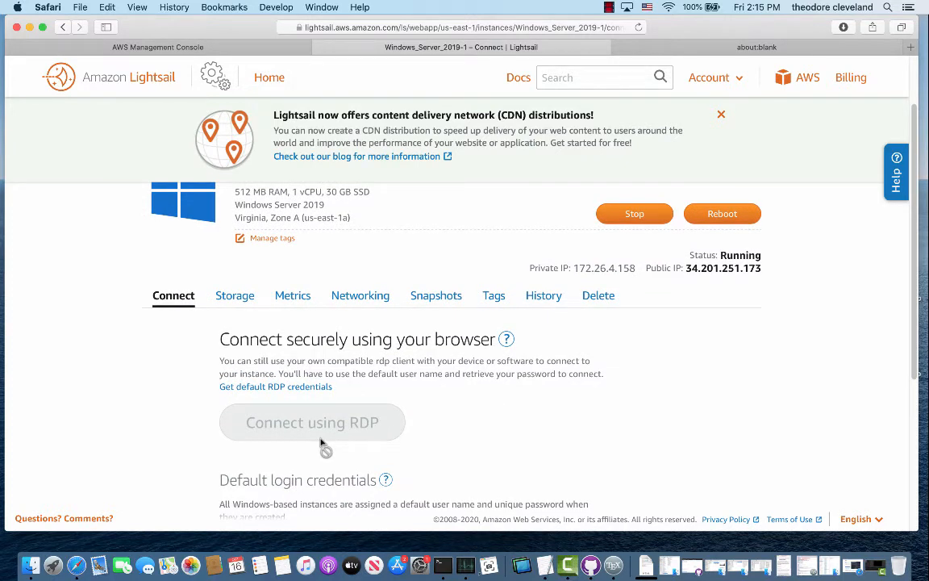
Check the TextEdit note behind the browser window and return to the instance page
drag(131, 36, 296, 36)
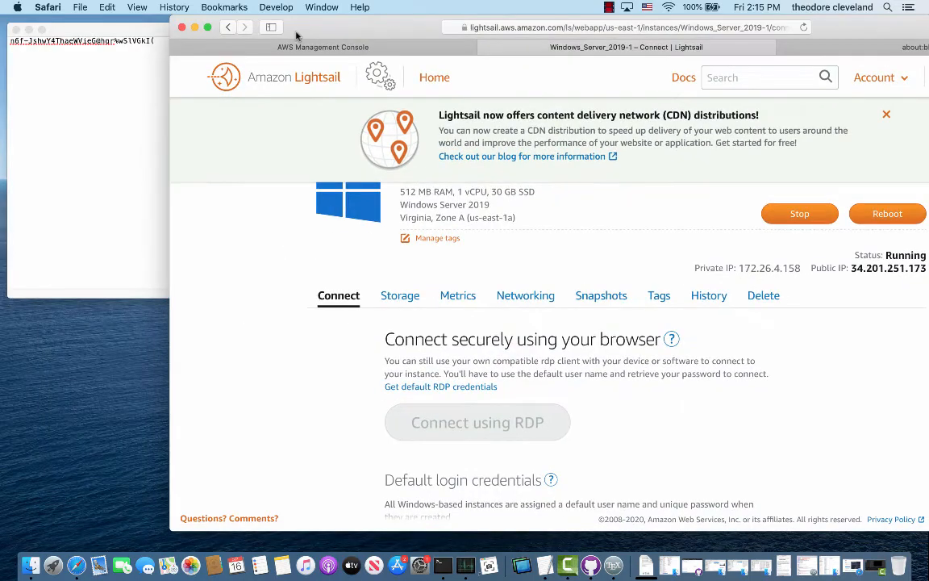
click(89, 98)
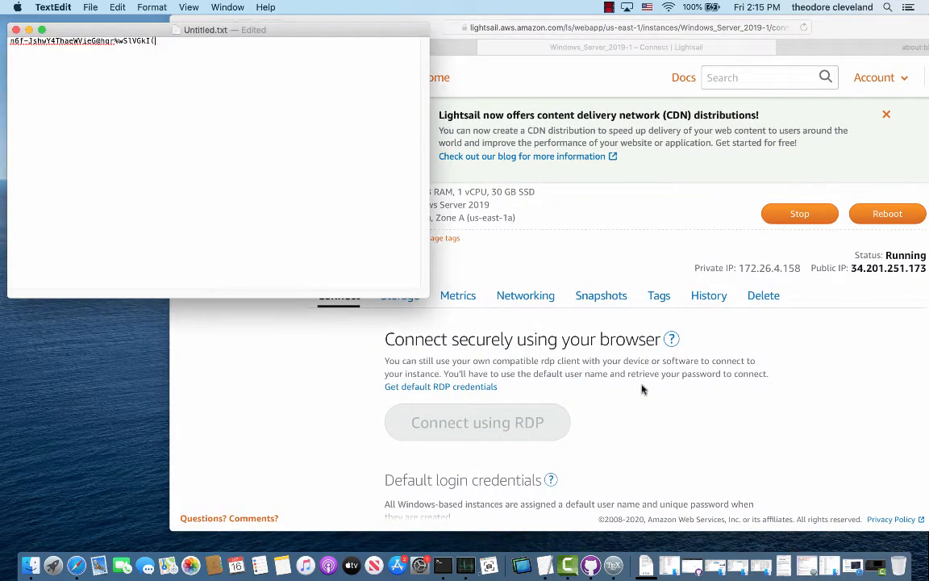
click(643, 392)
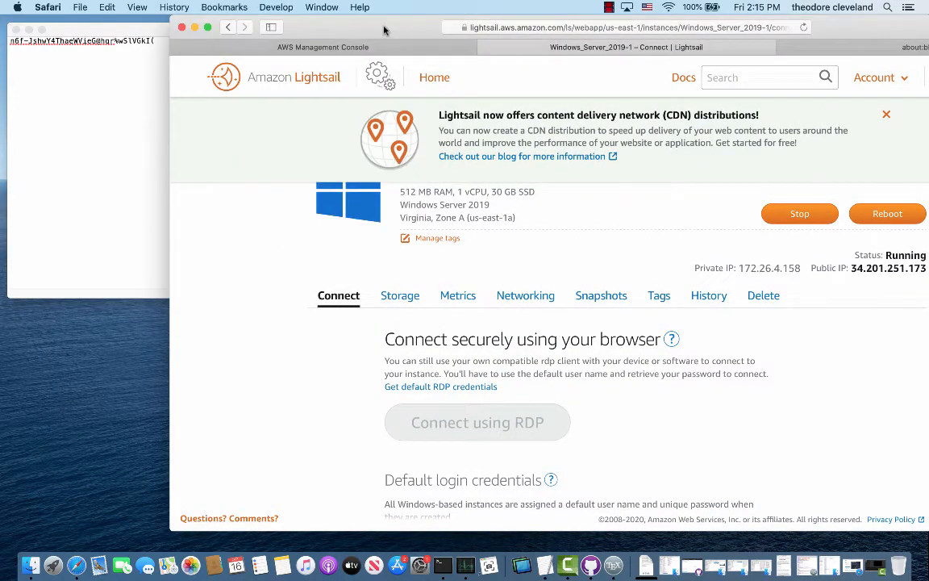
drag(384, 30, 231, 30)
Try to reveal the default Administrator password for Windows_Server_2019-1 and dismiss the notice
scroll(472, 315, down, 2)
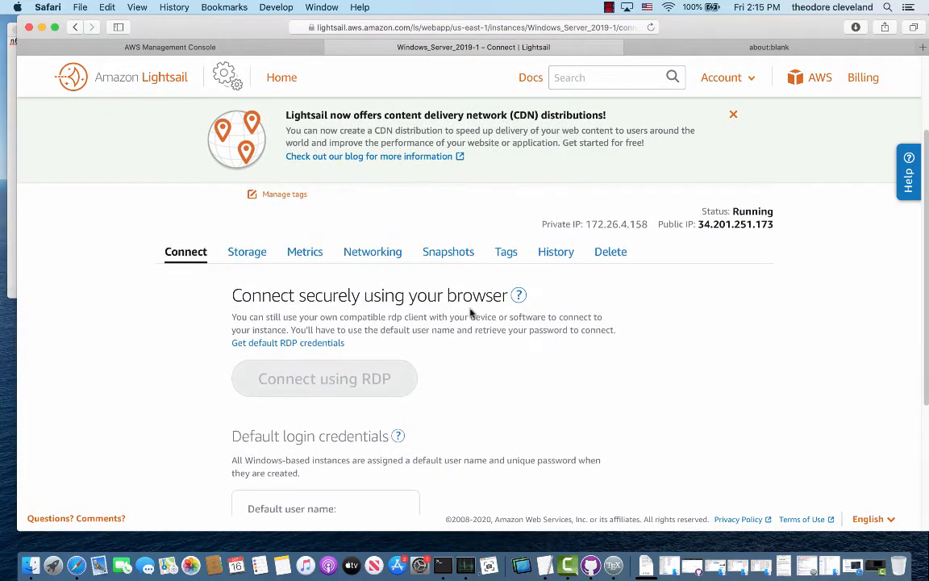
scroll(472, 315, down, 3)
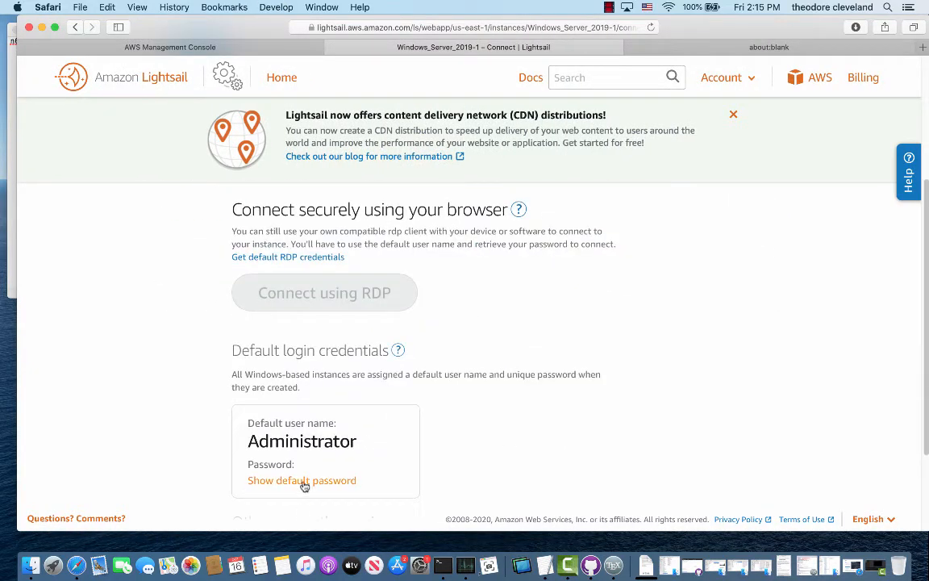
click(304, 482)
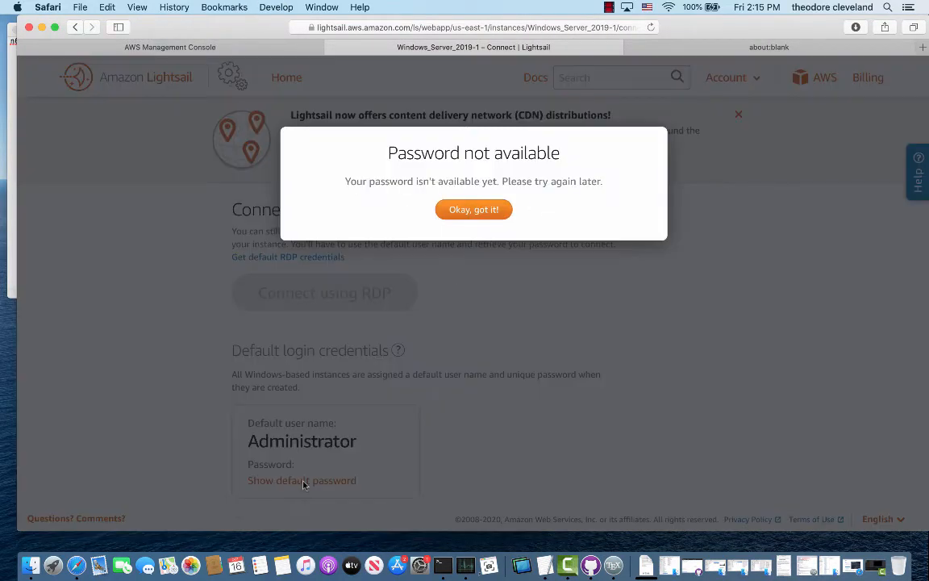
click(479, 212)
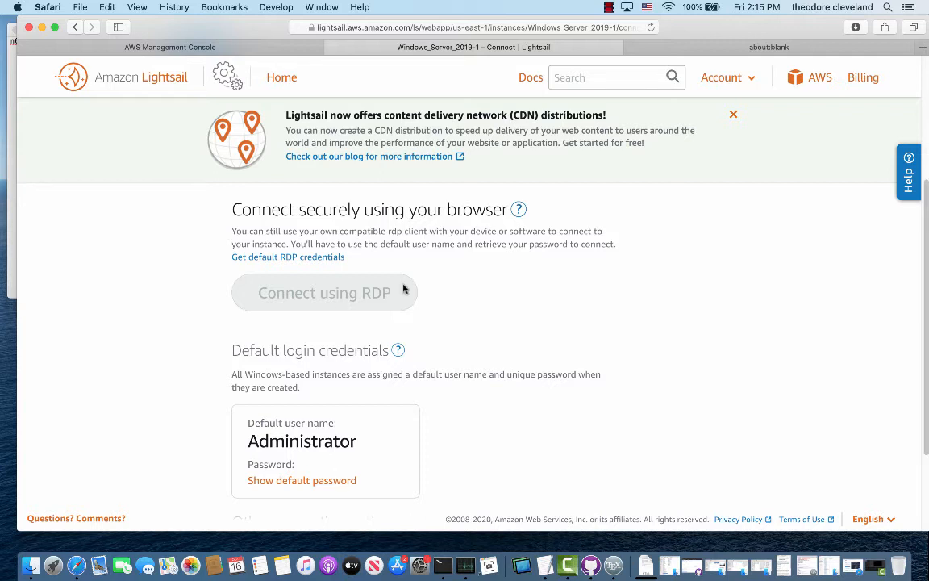
scroll(523, 272, down, 3)
scroll(534, 233, up, 5)
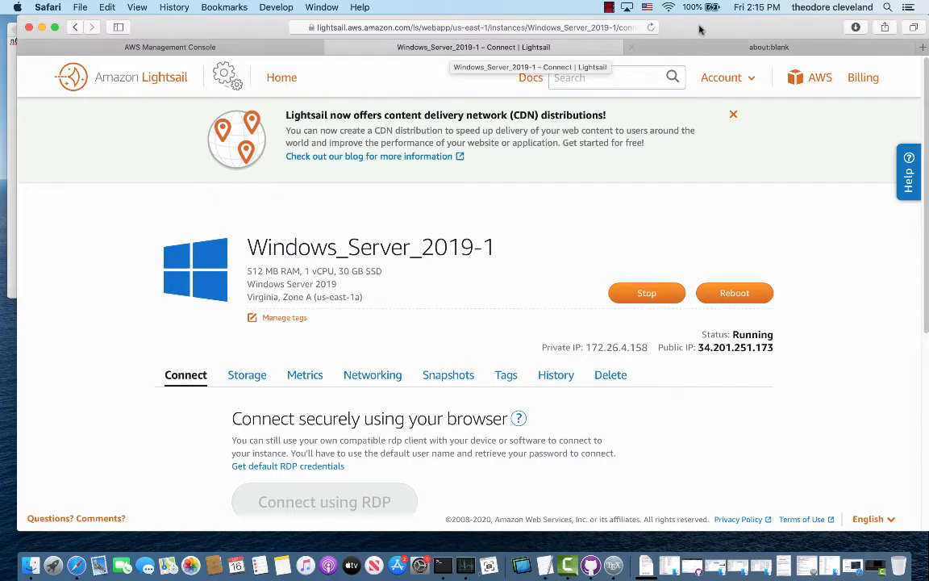
Reopen the epanetOnAws tutorial page from the browsing history in the AWS Management Console's tab
mouse_move(700, 30)
mouse_down()
mouse_move(726, 260)
mouse_move(700, 30)
mouse_up()
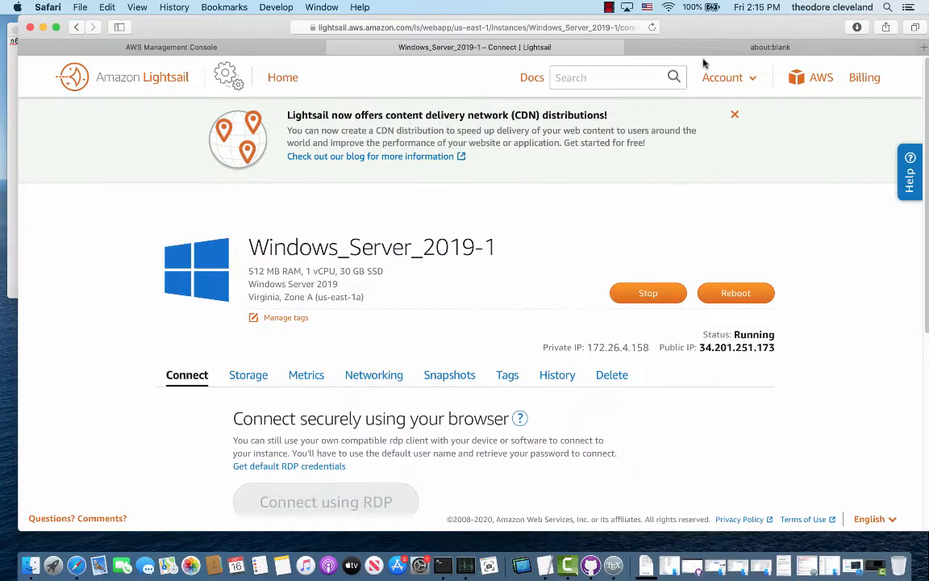
click(703, 50)
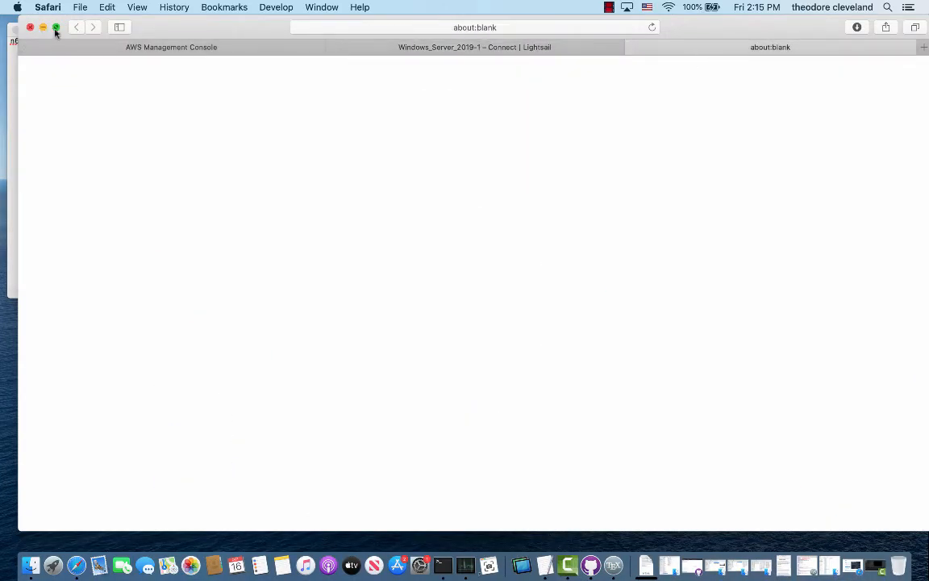
click(409, 27)
click(194, 47)
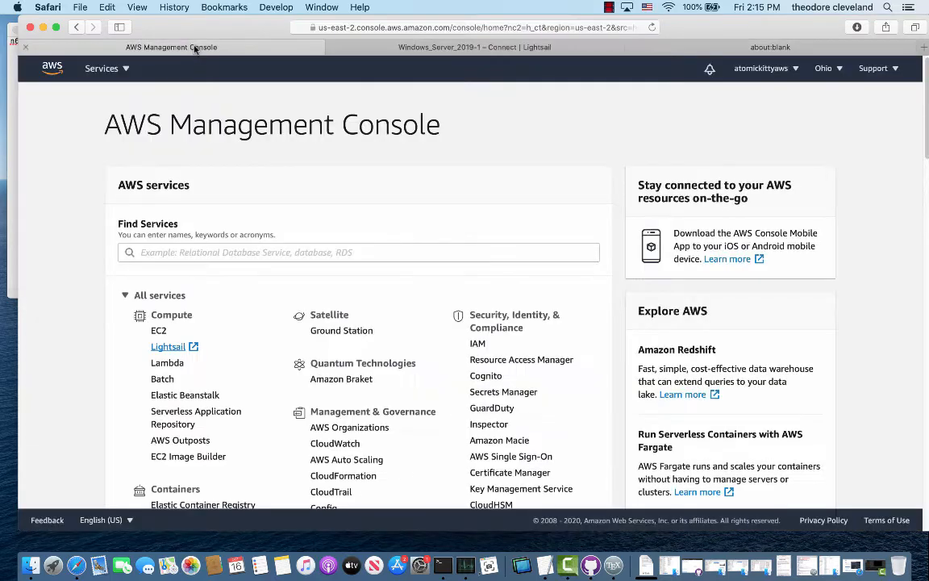
click(165, 8)
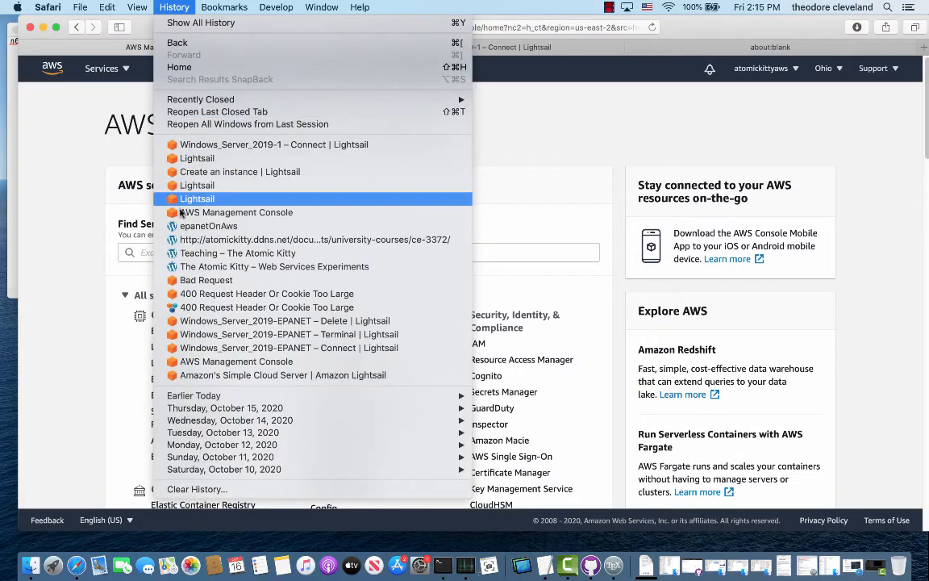
click(181, 227)
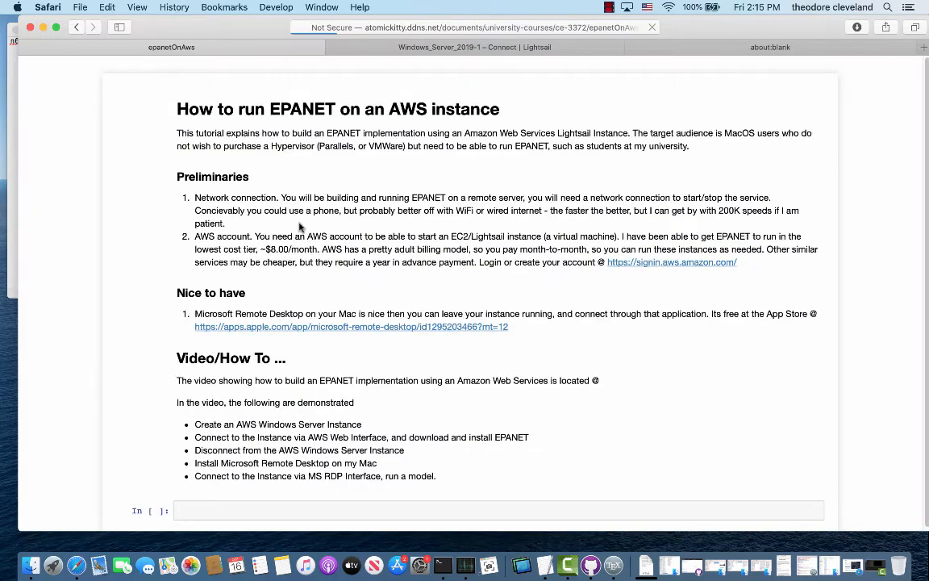
Review the tutorial's list of demonstrated tasks, from creating the server to installing Microsoft Remote Desktop, and check the Windows_Server_2019-1 instance page
click(519, 49)
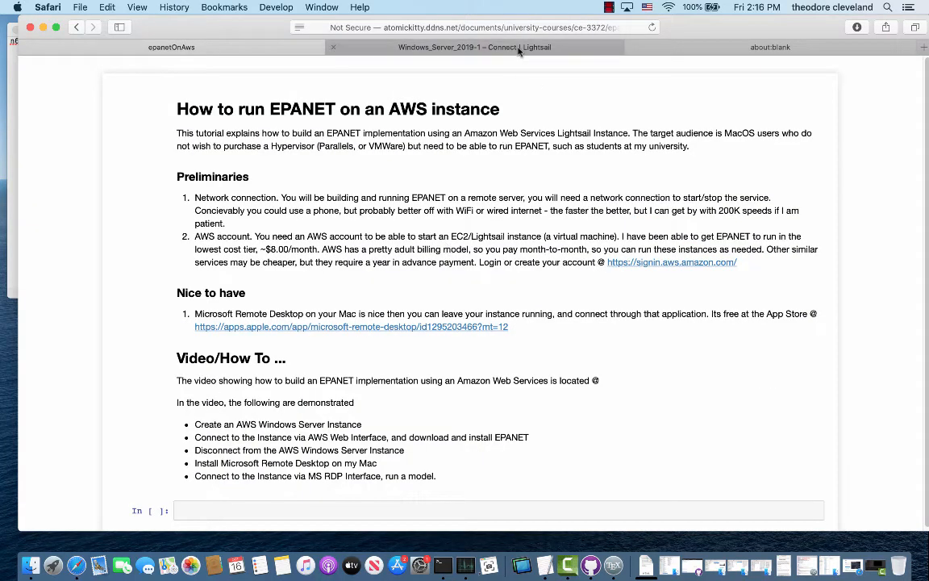
click(250, 50)
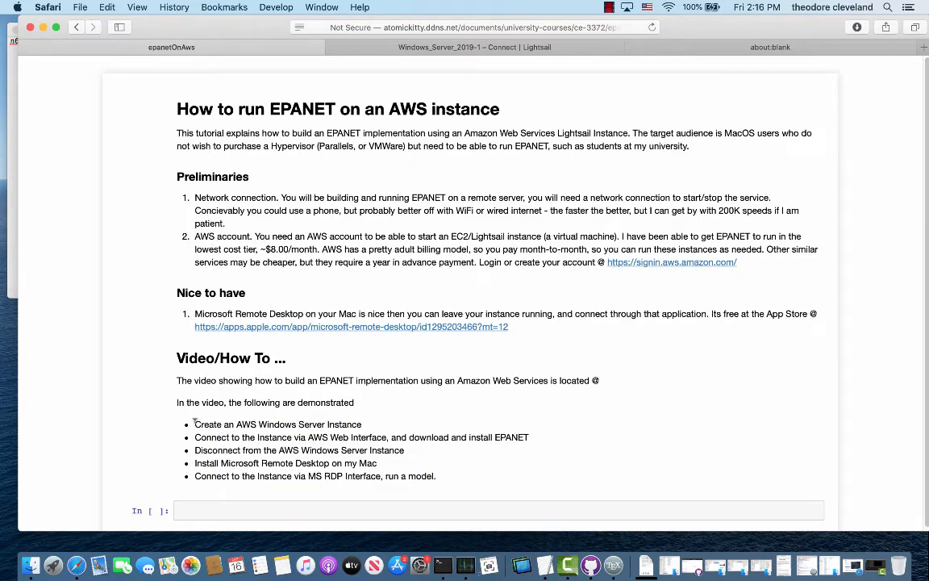
drag(187, 425, 363, 424)
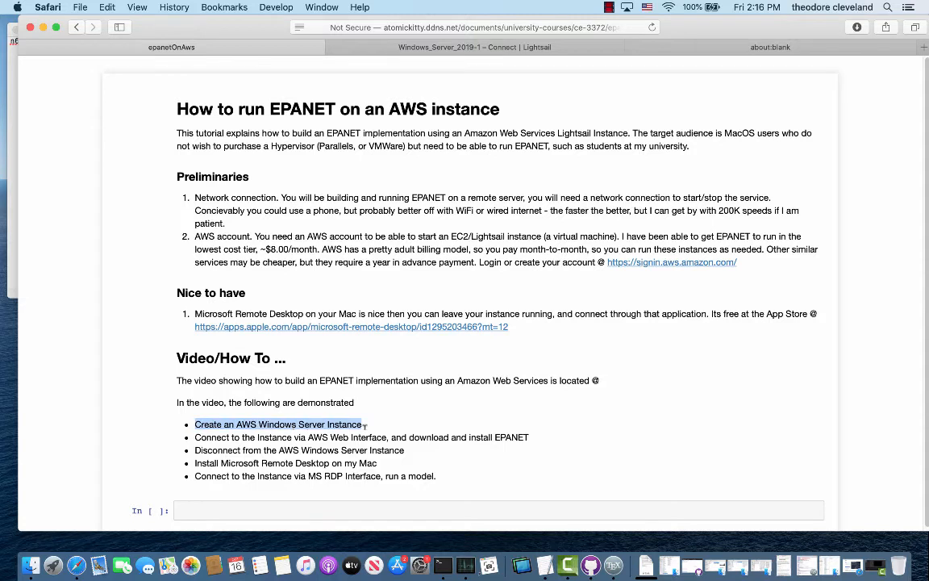
click(211, 434)
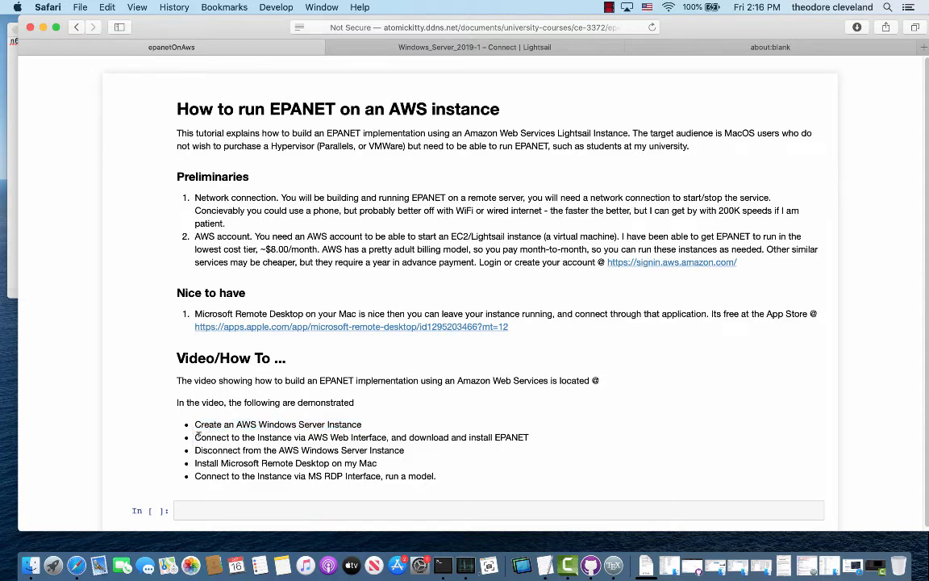
drag(195, 438, 530, 436)
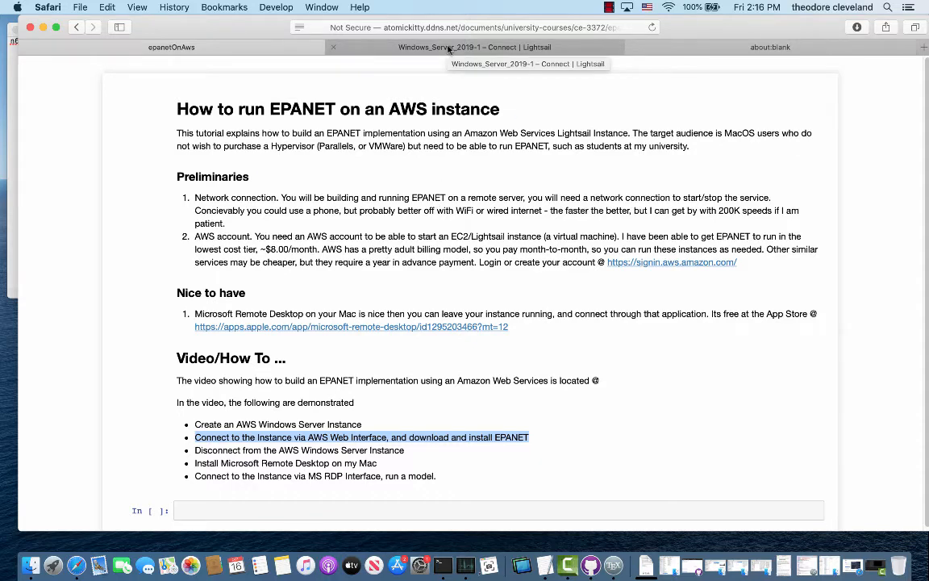
click(449, 48)
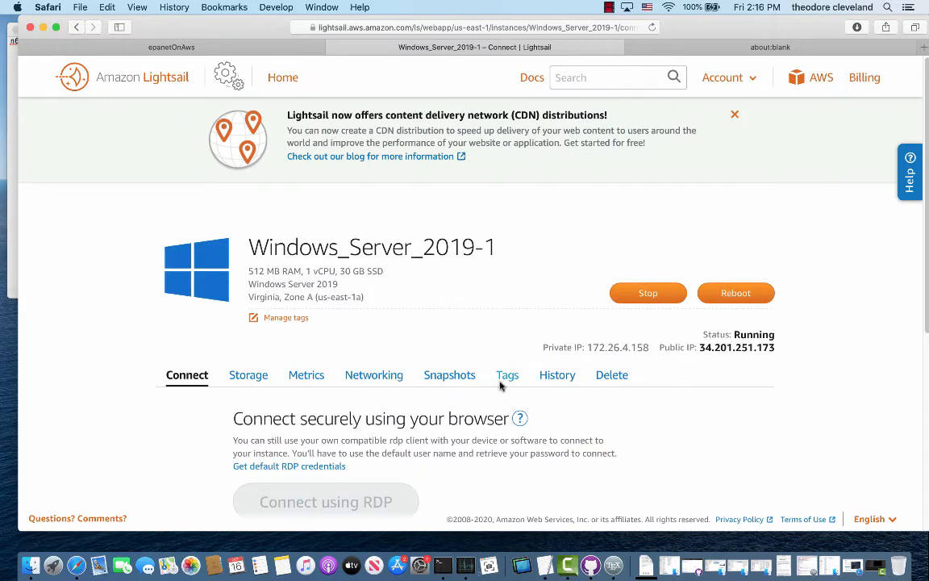
click(282, 46)
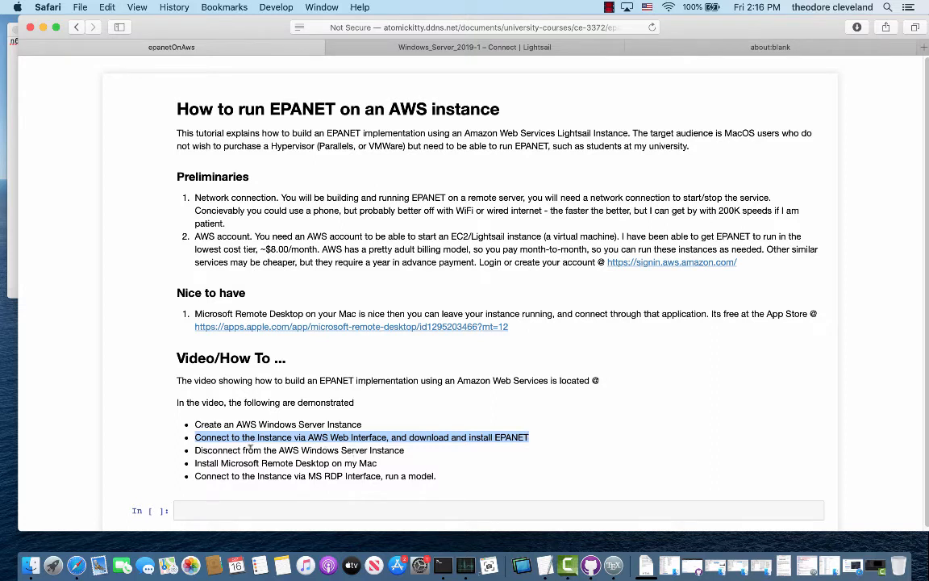
drag(202, 450, 385, 449)
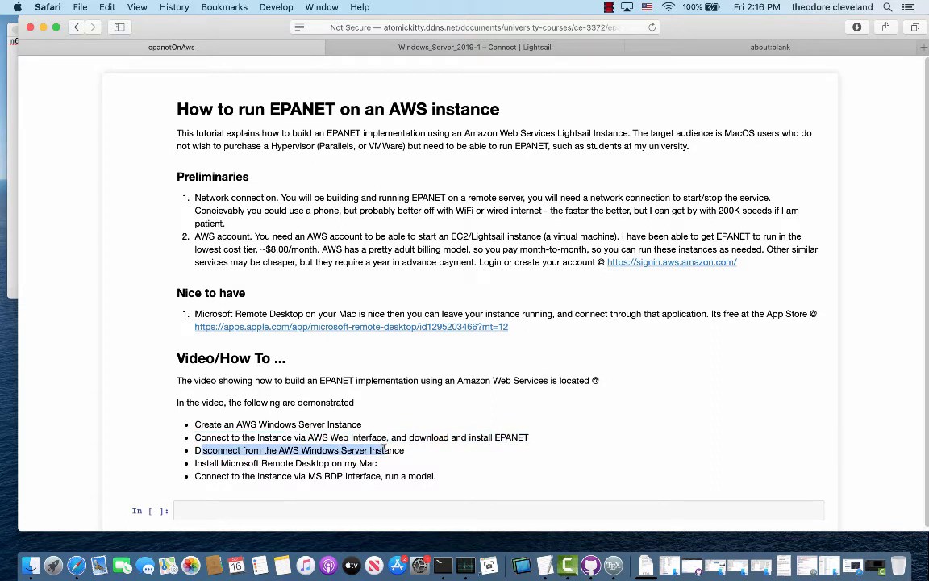
drag(203, 463, 327, 463)
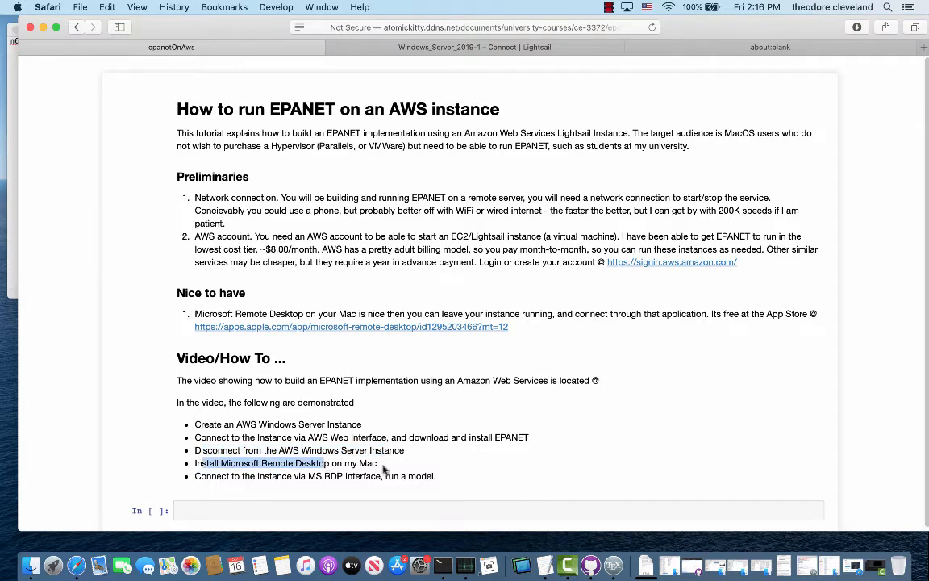
Connect to Windows_Server_2019-1 through the browser-based RDP session and decline making the PC discoverable on the network
click(474, 47)
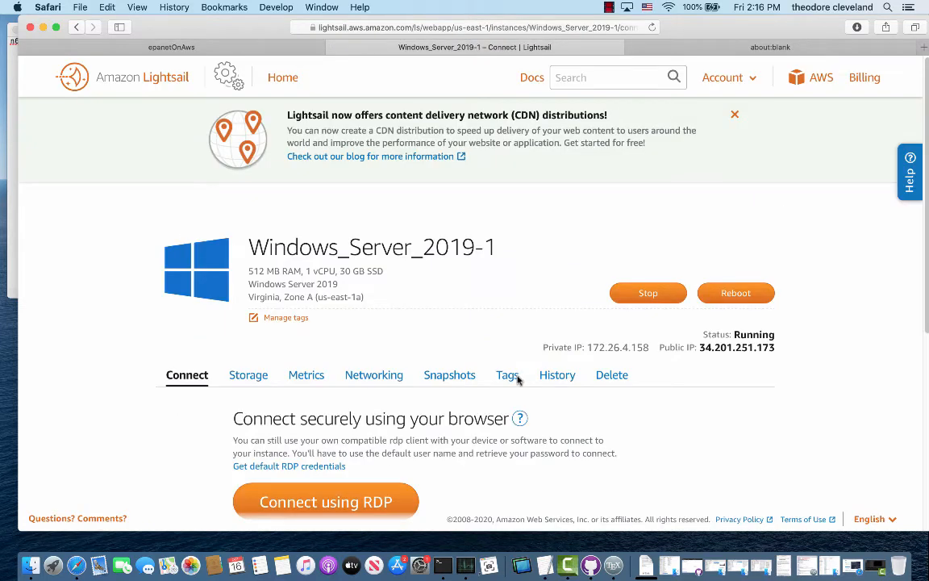
scroll(560, 428, down, 3)
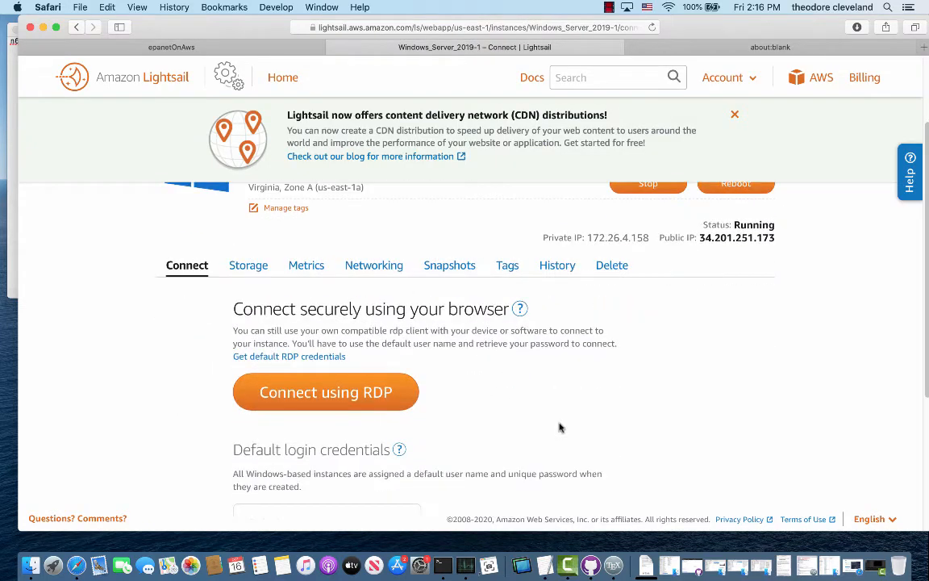
click(322, 392)
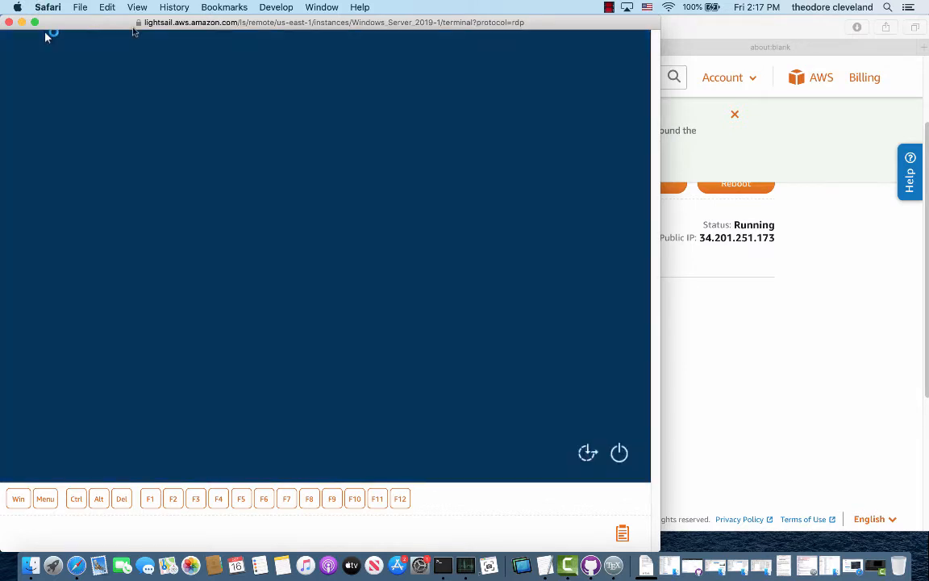
drag(82, 23, 200, 27)
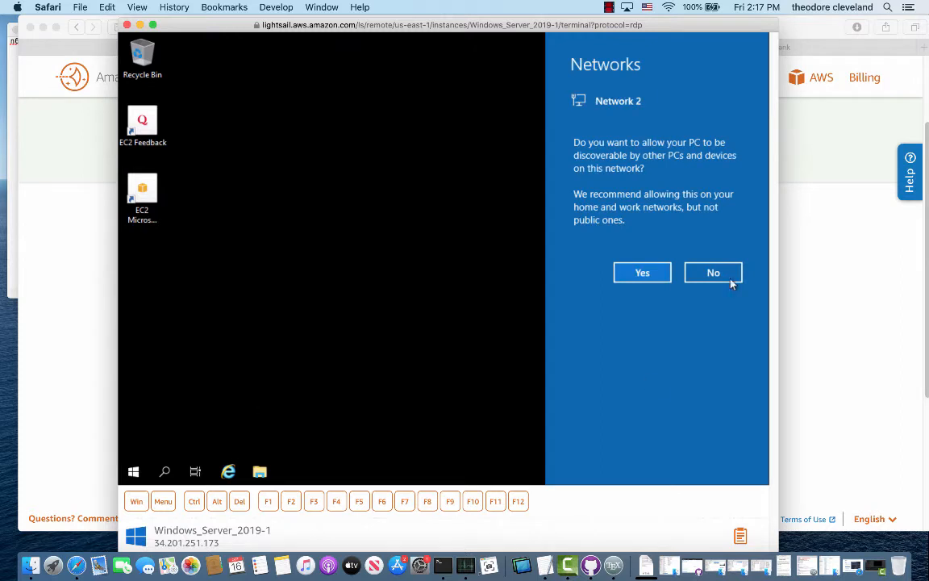
click(712, 274)
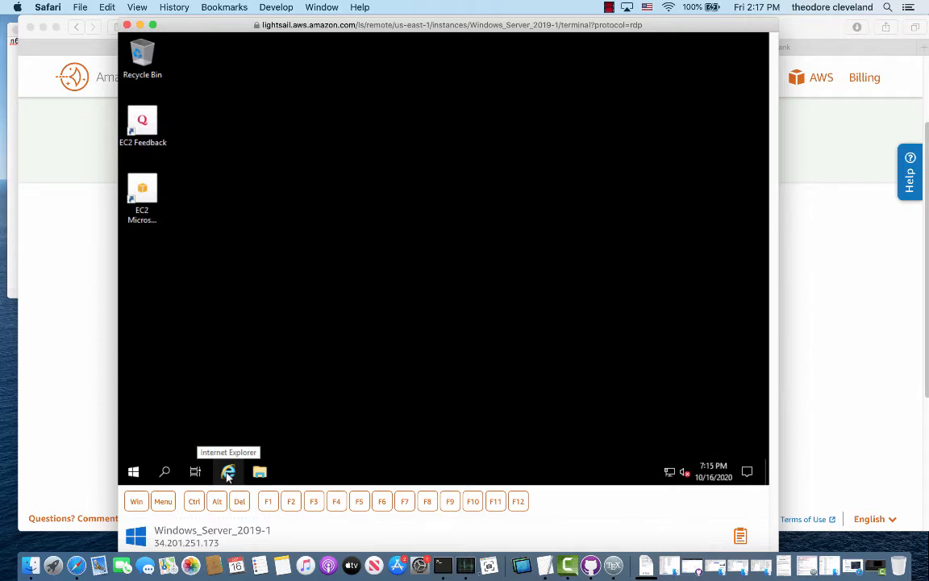
Start Internet Explorer on the remote server with the recommended settings and search for epanet, accepting the secure-connection alert
click(228, 474)
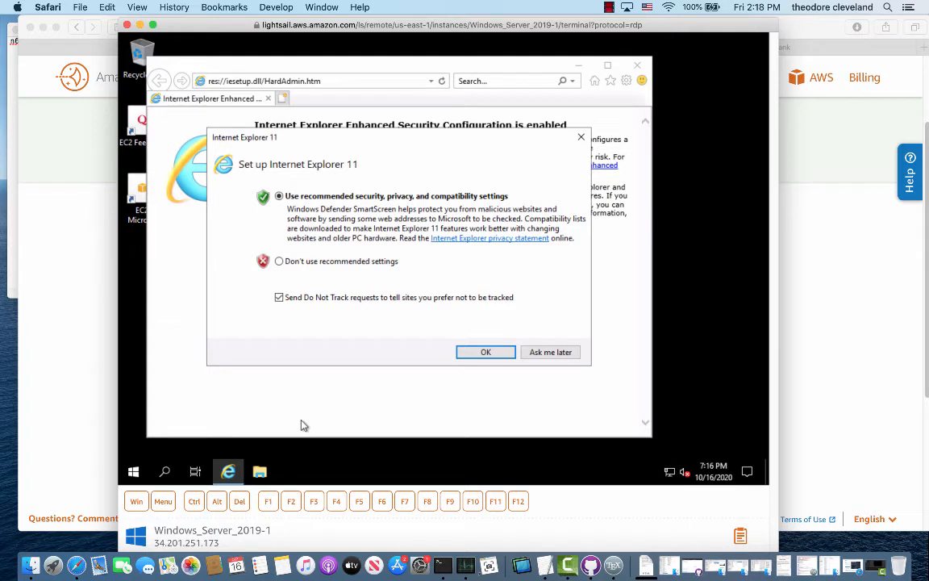
click(485, 352)
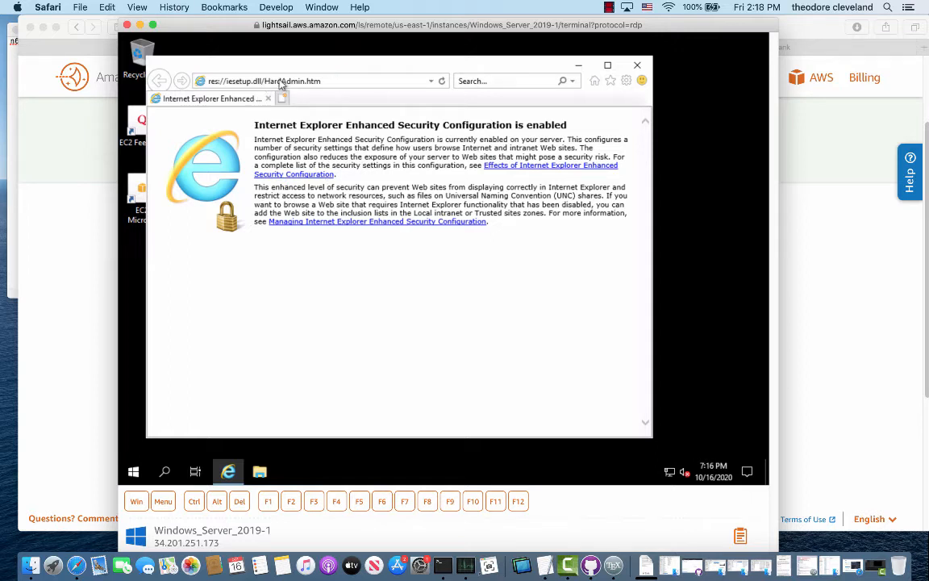
click(338, 80)
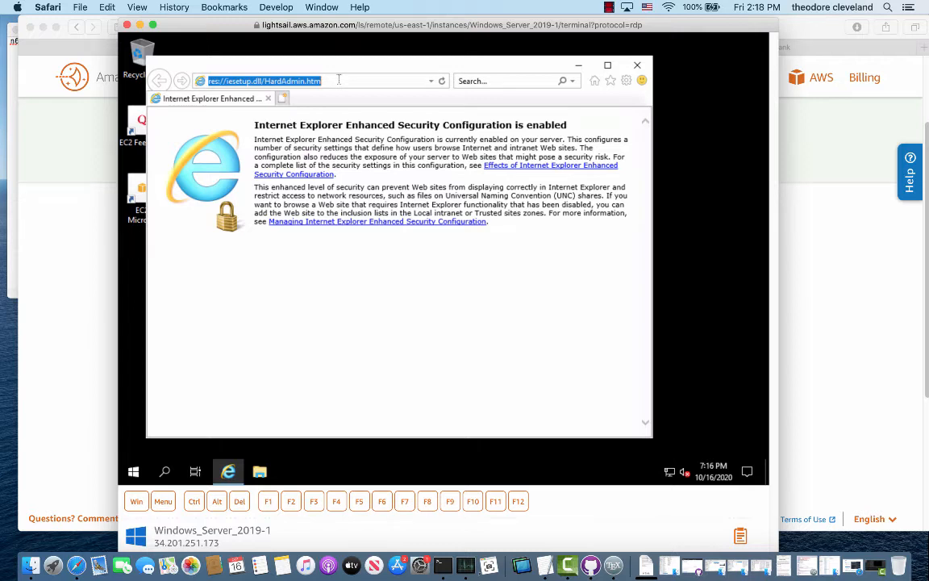
text(epanet)
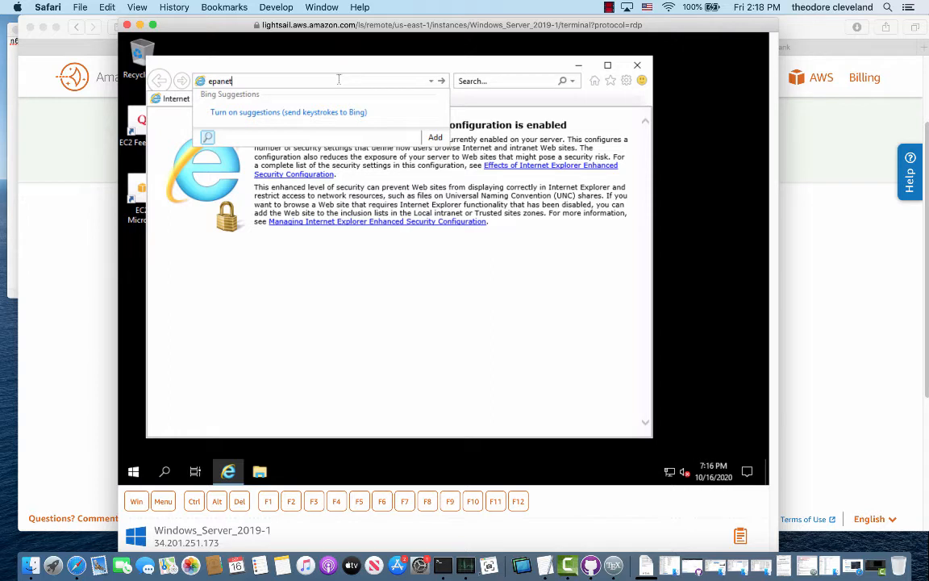
key(Return)
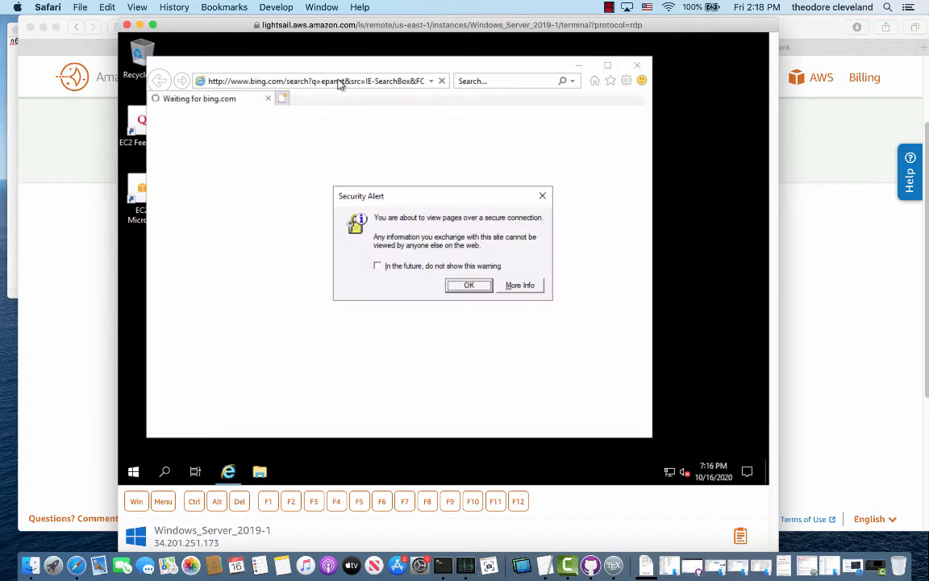
click(468, 285)
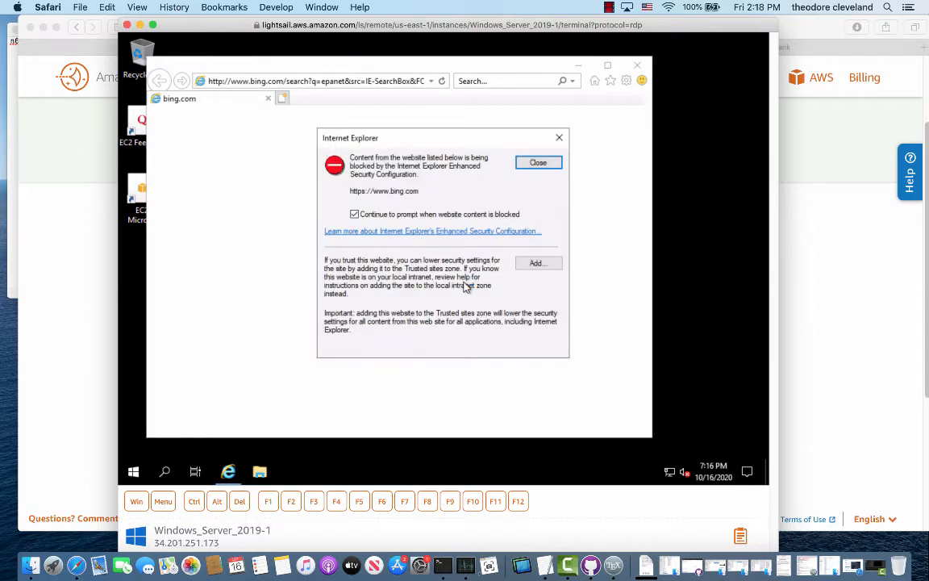
click(535, 264)
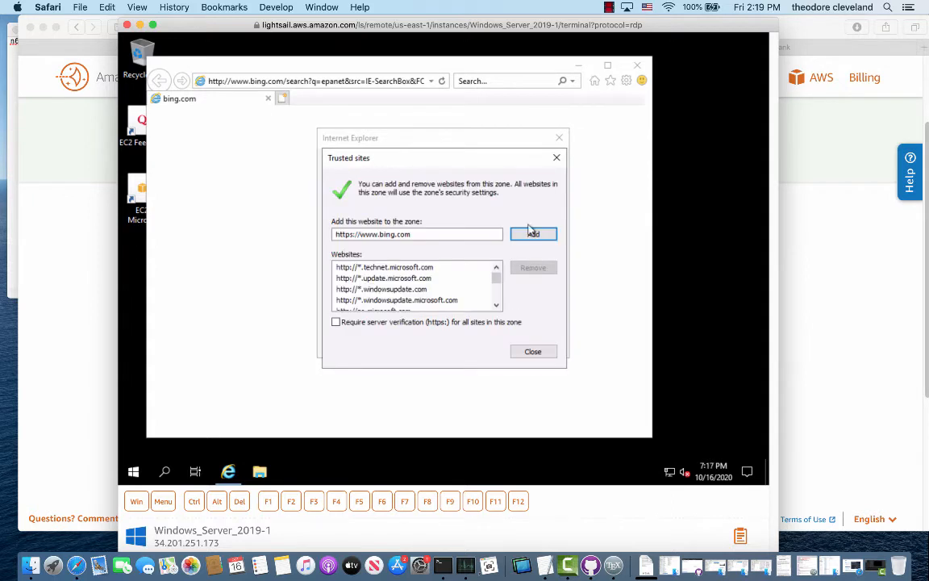
click(531, 235)
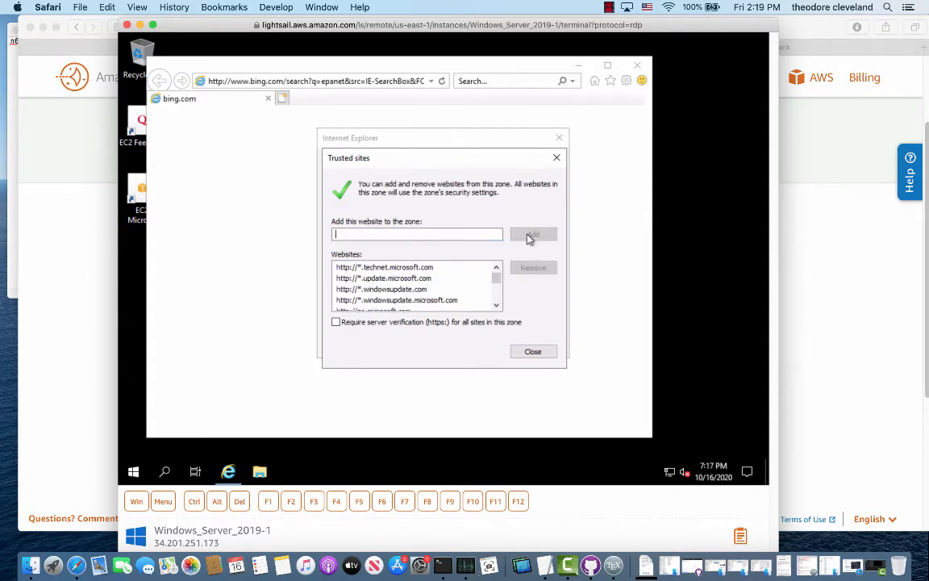
click(533, 351)
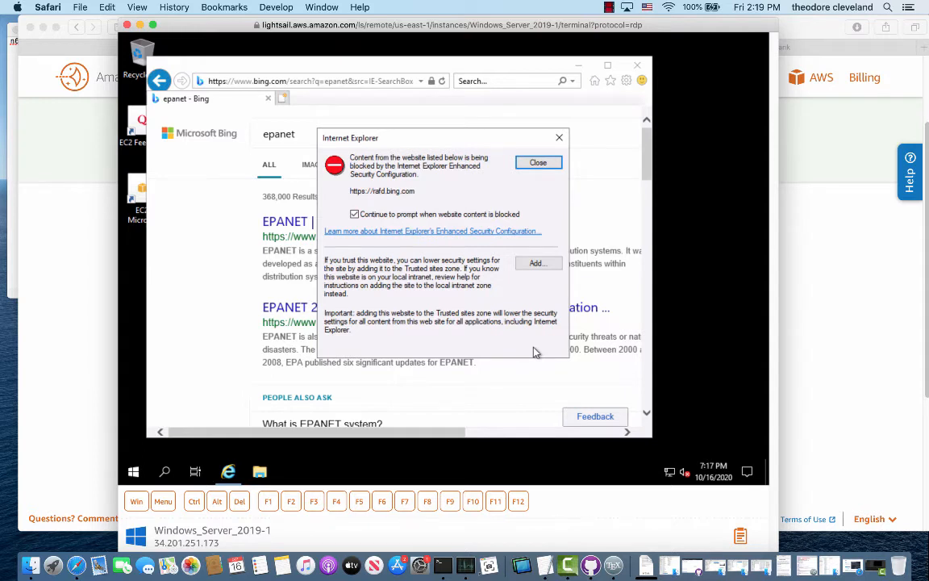
click(545, 266)
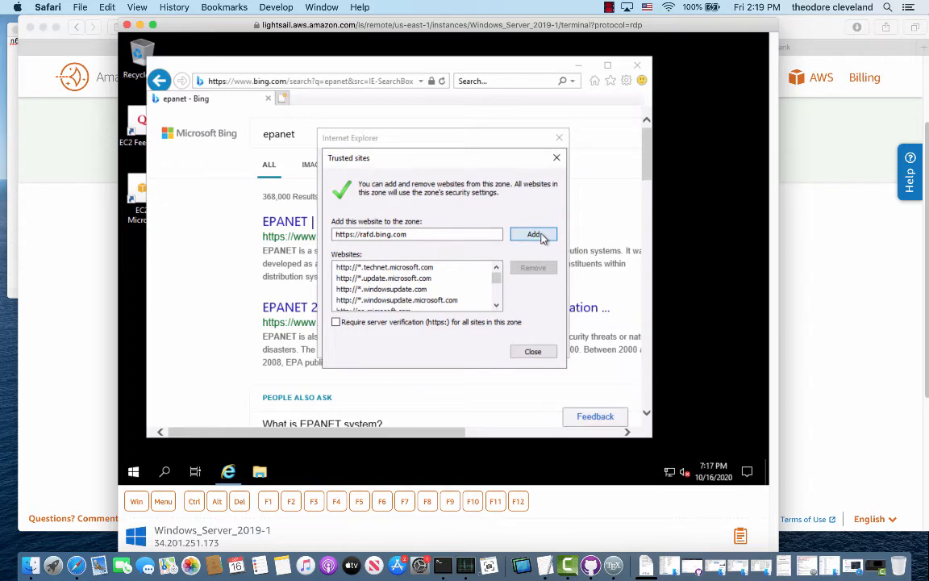
click(537, 235)
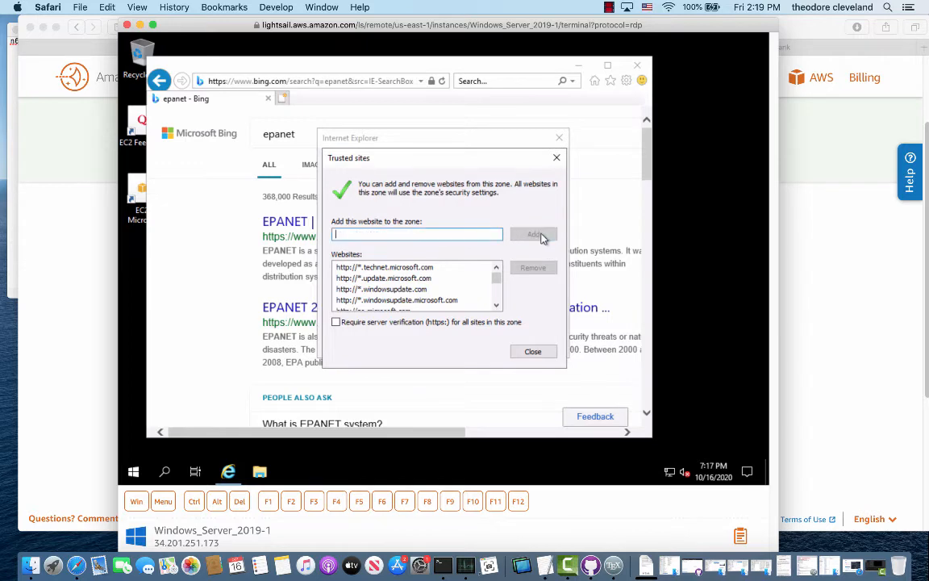
click(533, 352)
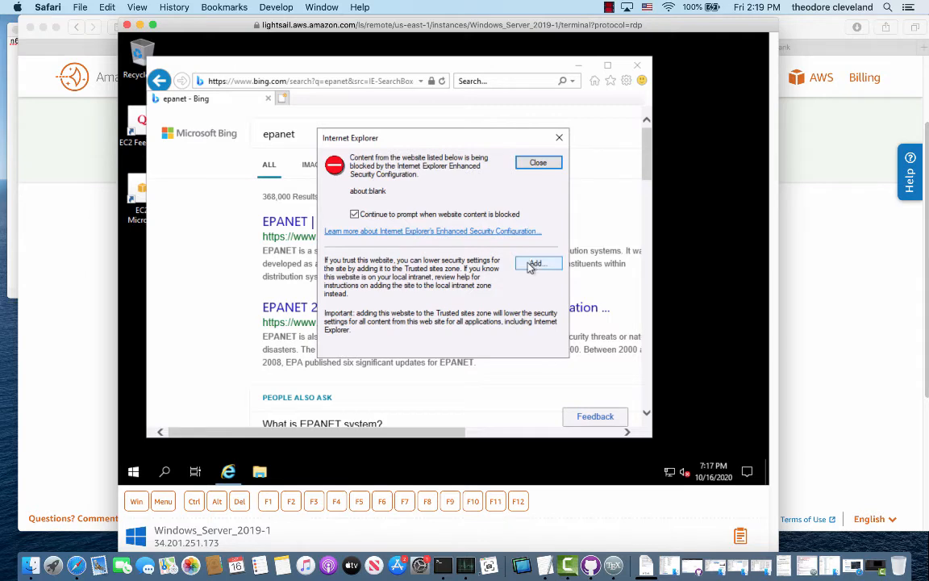
click(532, 265)
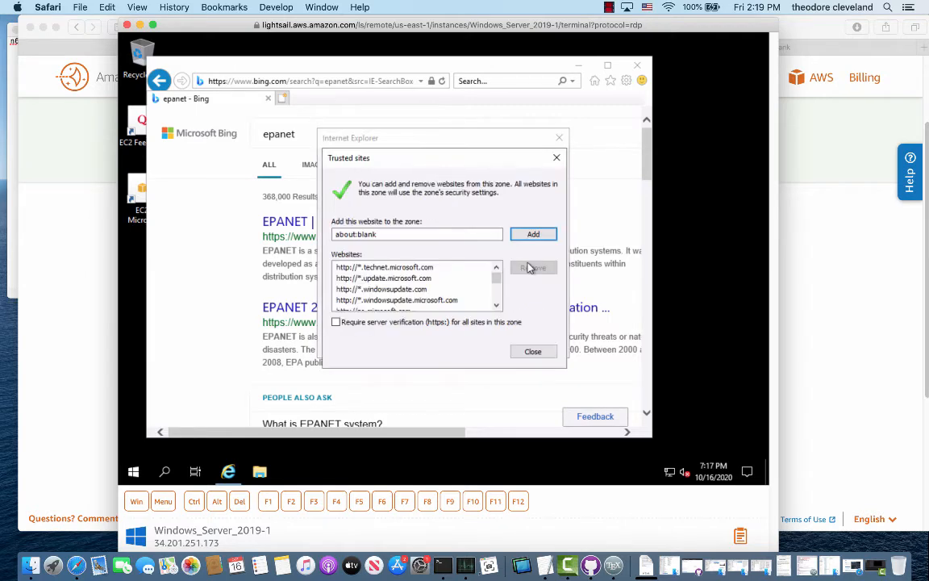
click(533, 352)
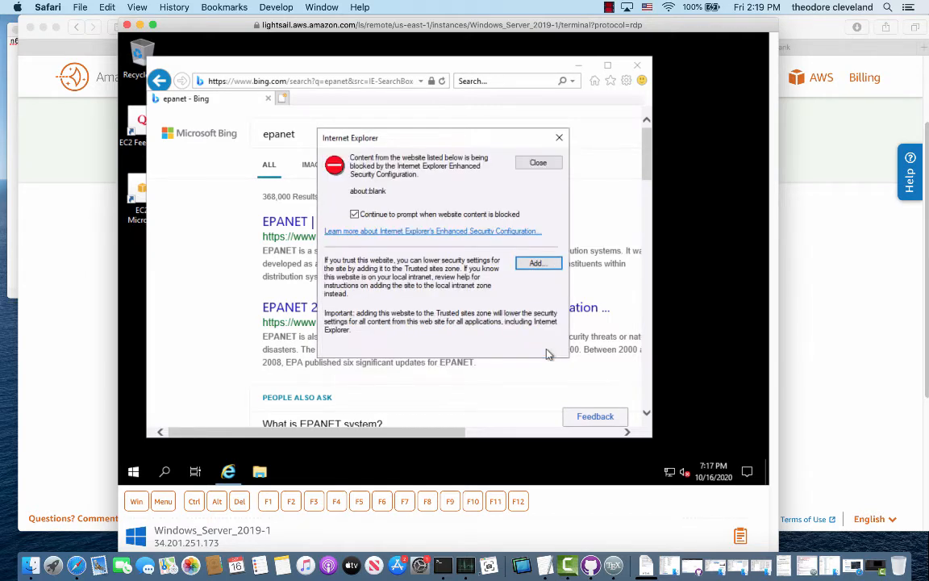
click(533, 264)
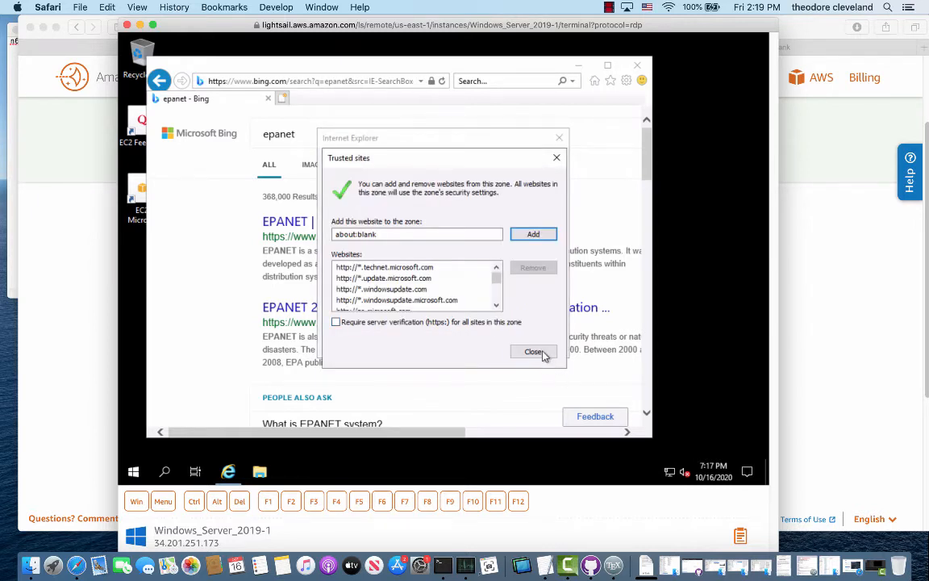
click(534, 352)
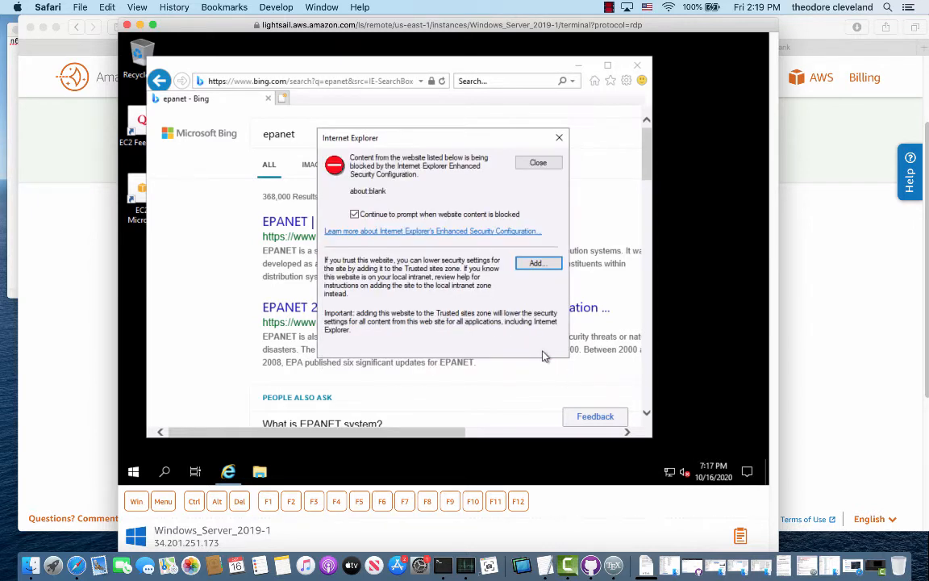
click(536, 264)
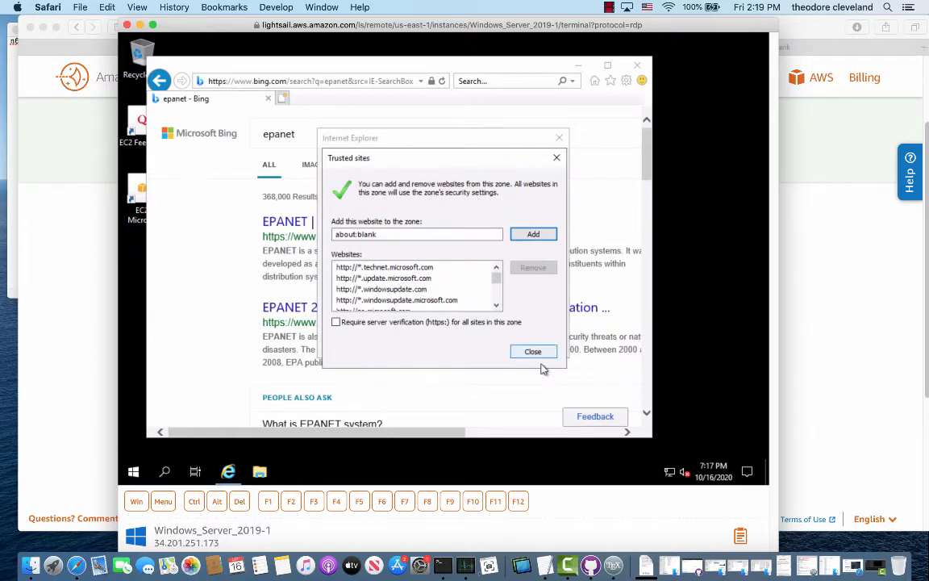
click(533, 235)
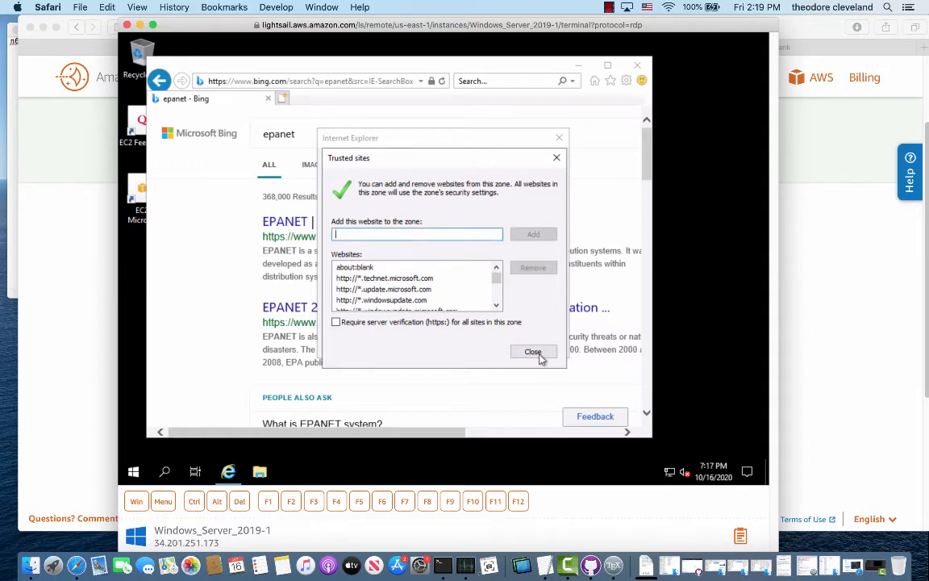
click(533, 352)
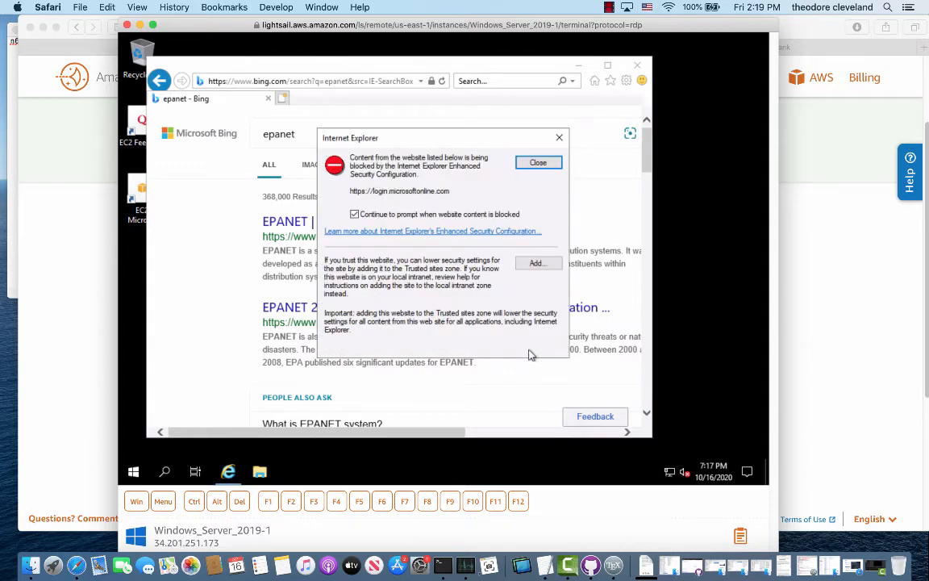
click(534, 267)
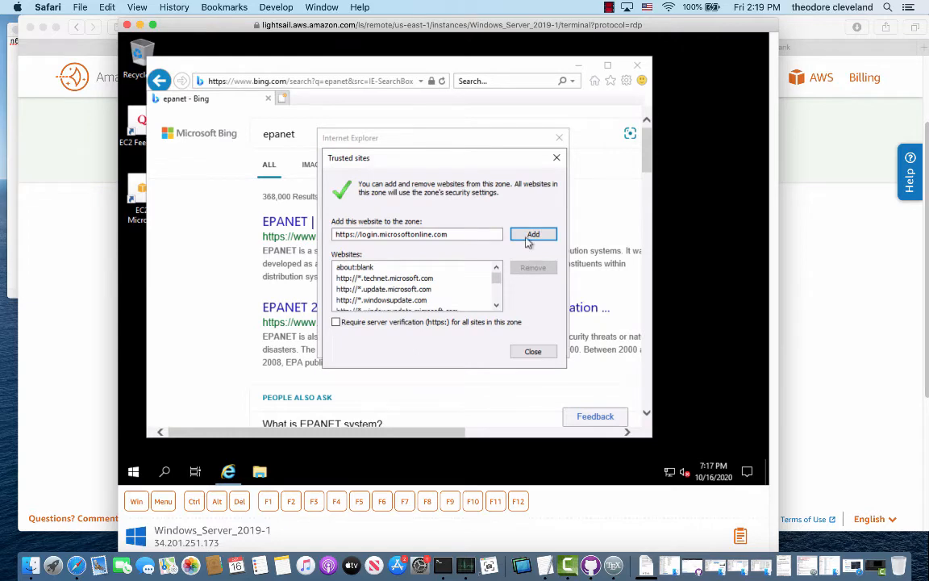
click(531, 237)
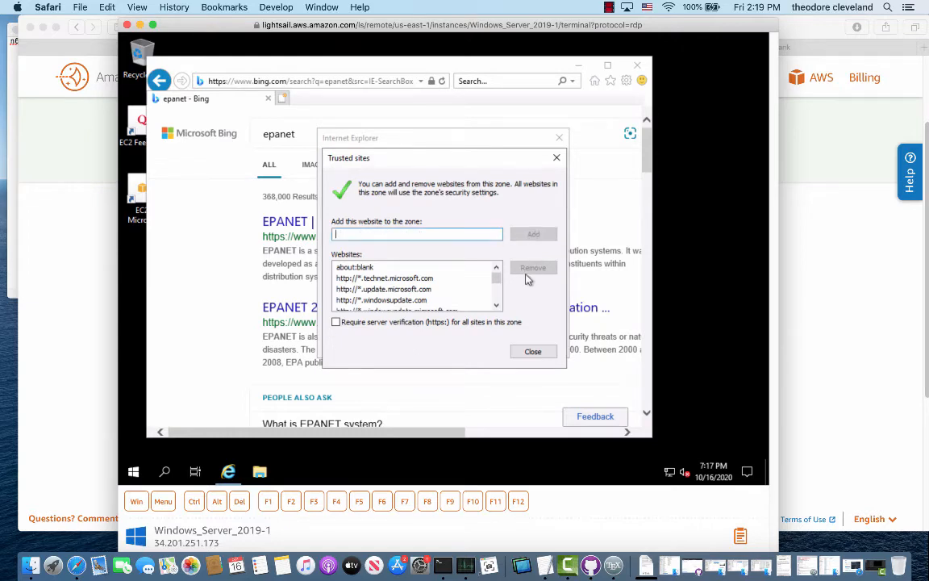
click(534, 354)
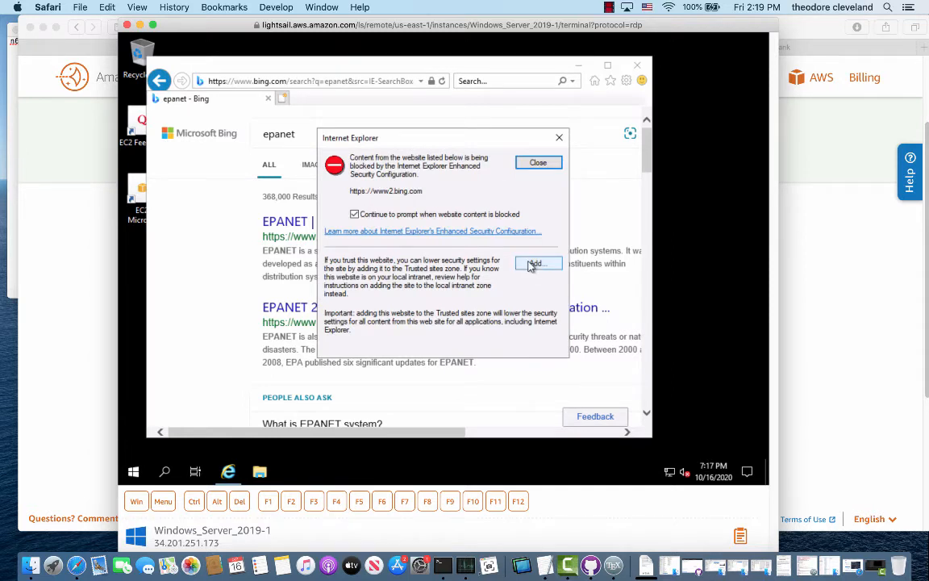
click(534, 264)
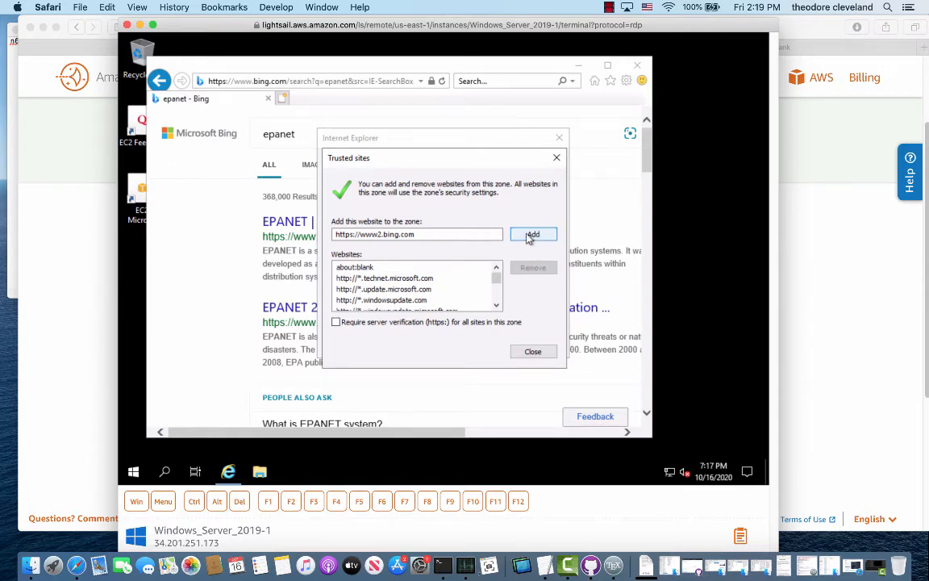
click(530, 236)
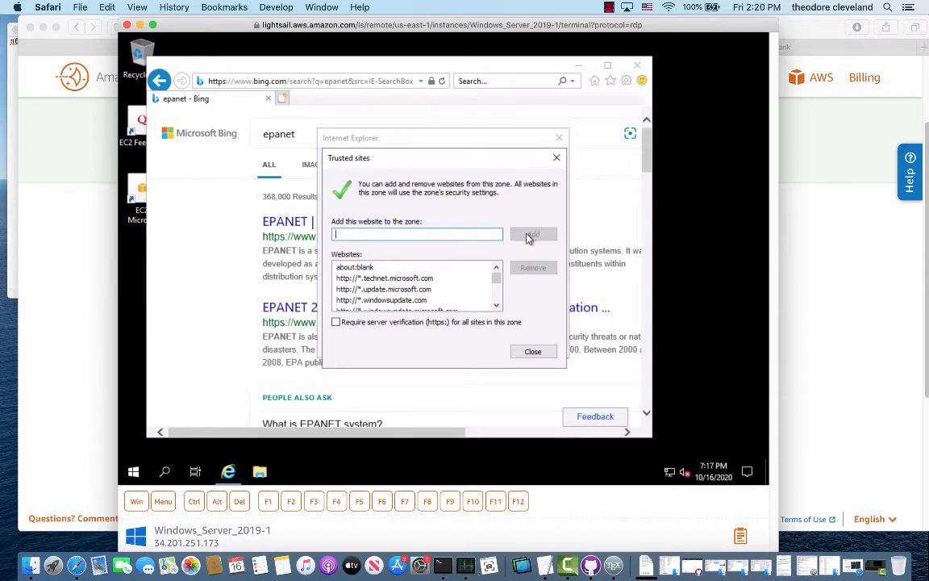
click(532, 352)
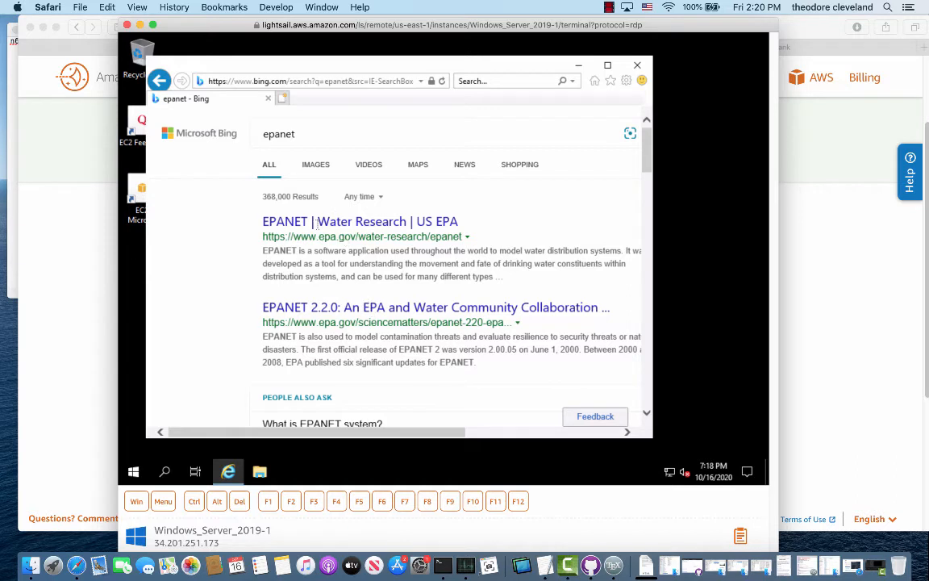
click(328, 313)
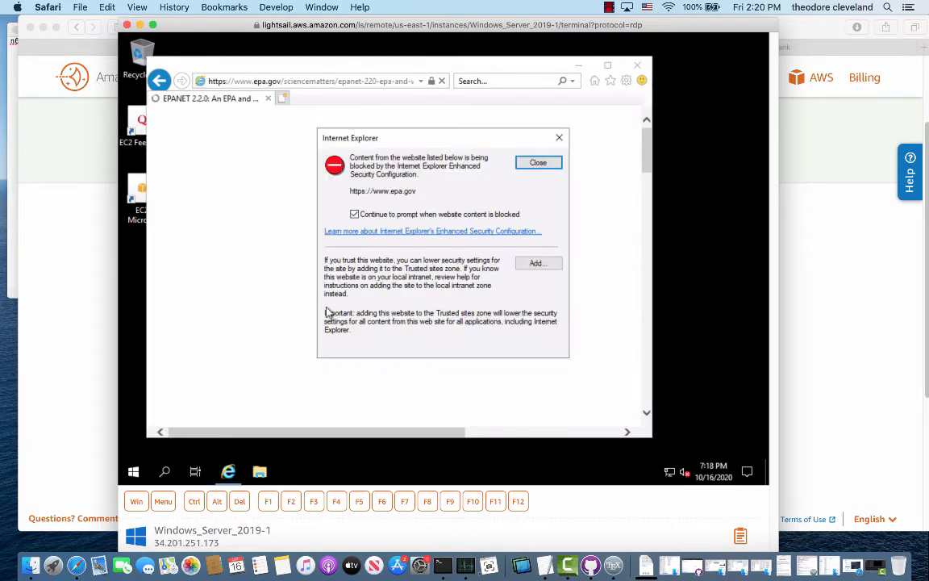
click(535, 265)
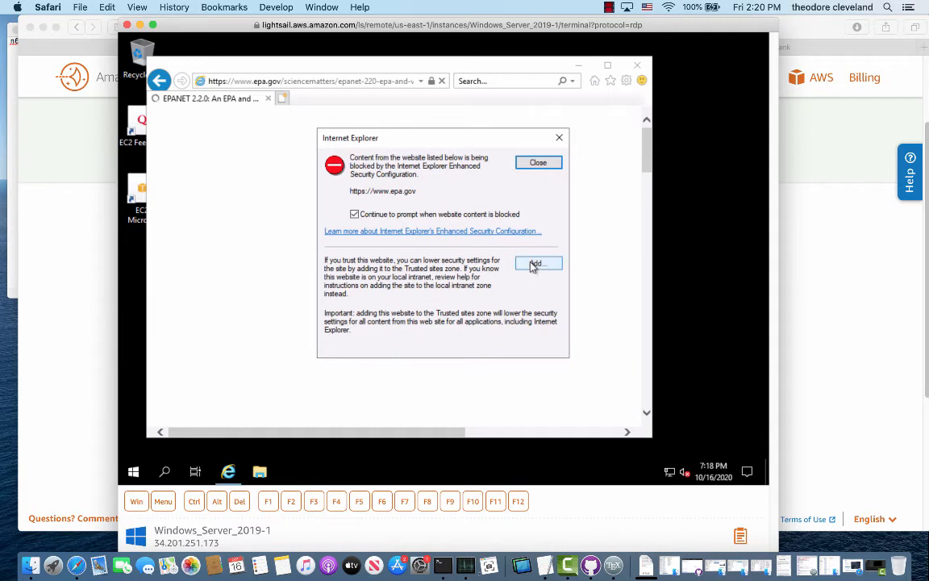
click(534, 265)
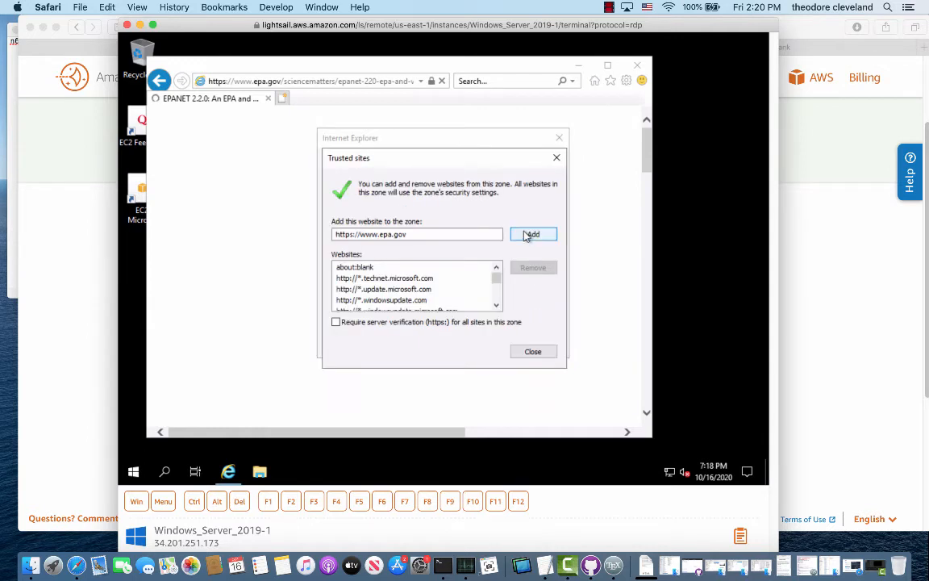
click(525, 234)
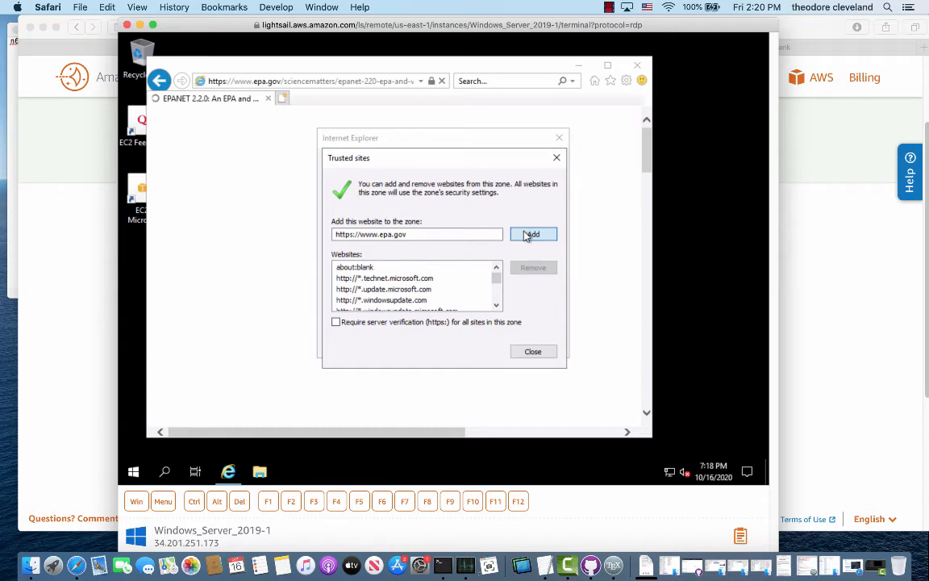
click(532, 353)
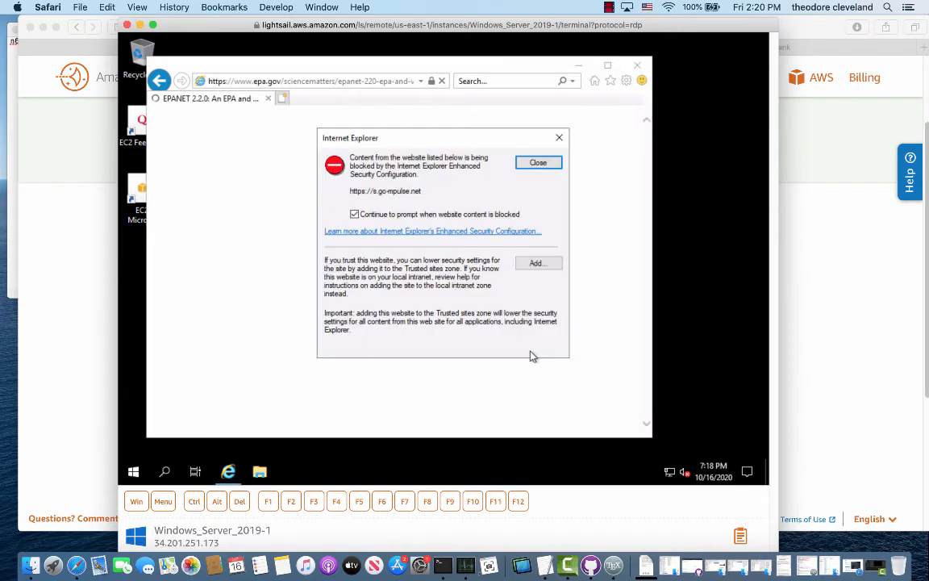
click(537, 266)
key(Return)
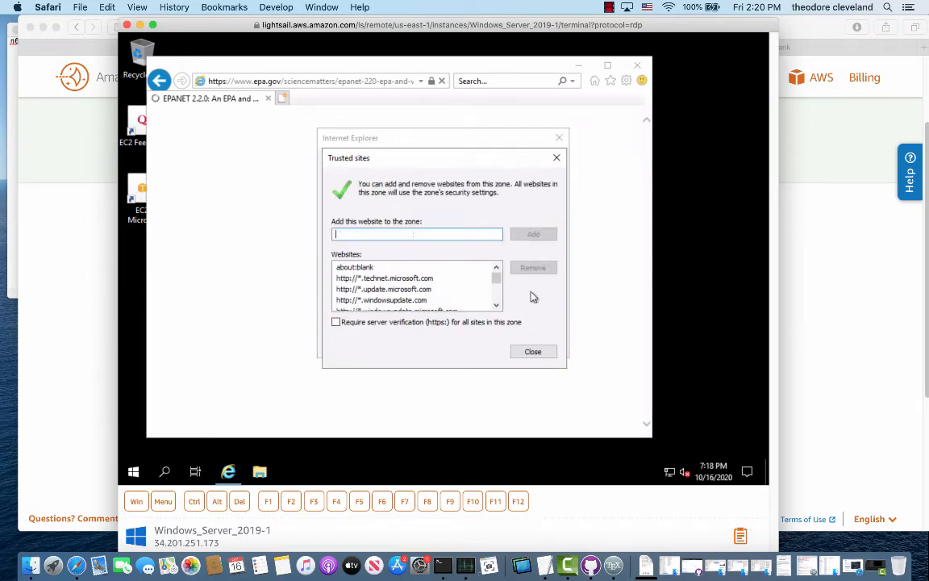
click(532, 352)
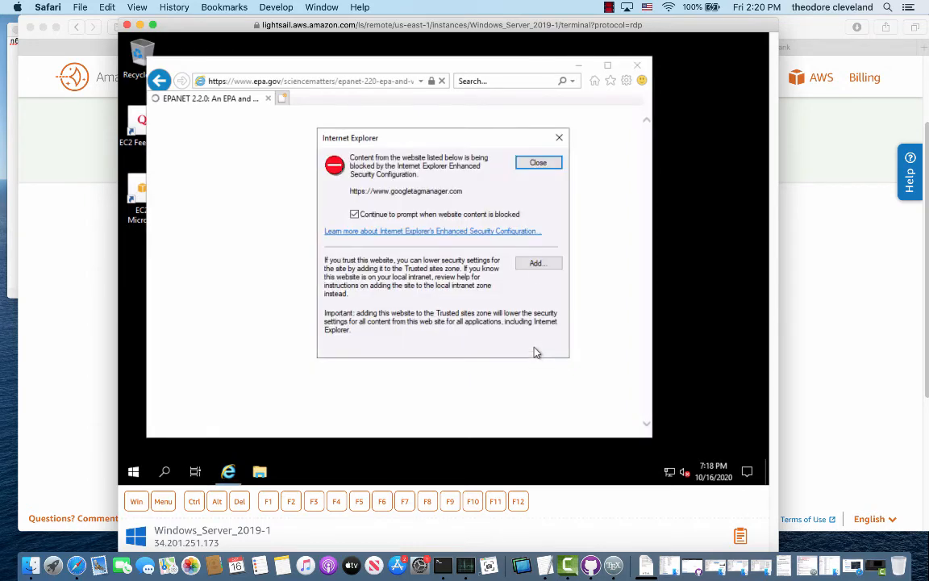
click(537, 265)
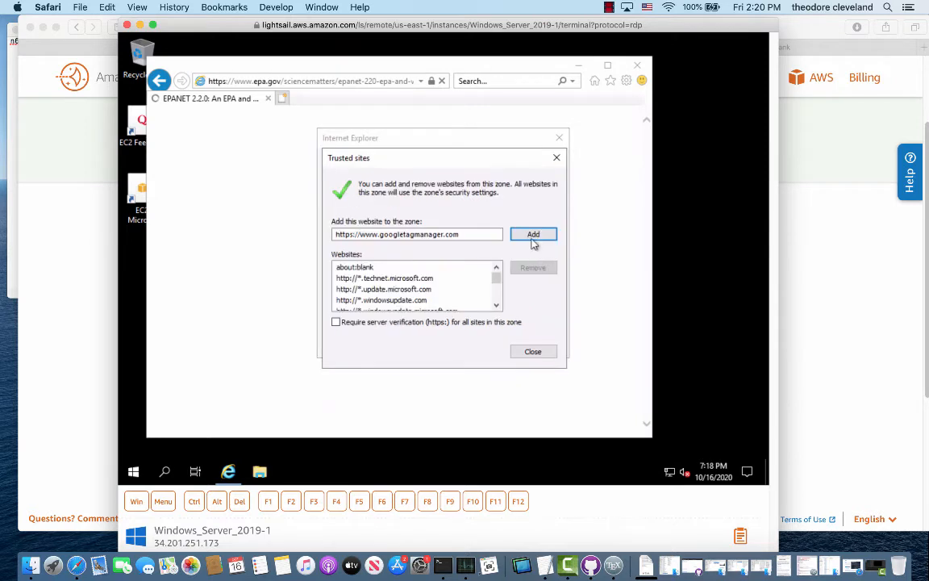
click(533, 242)
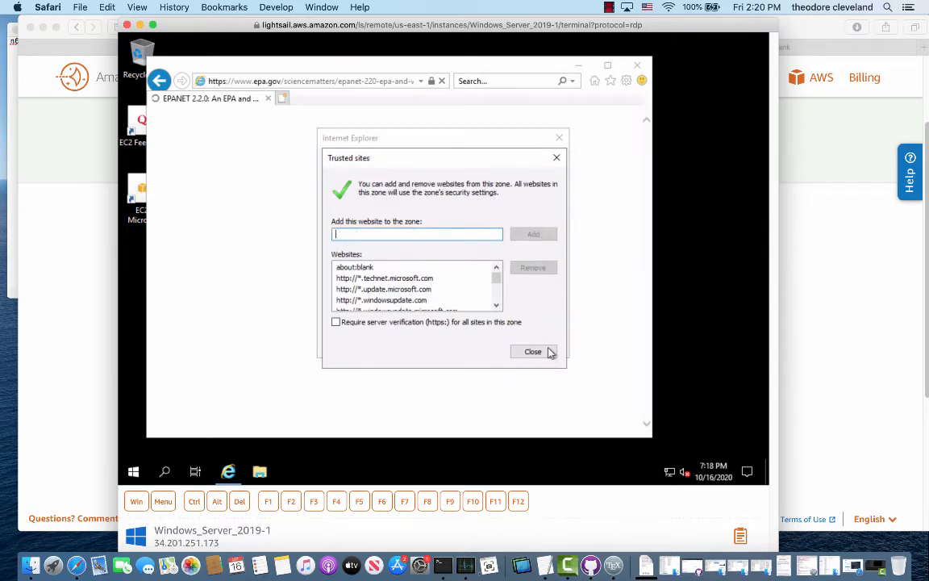
click(550, 353)
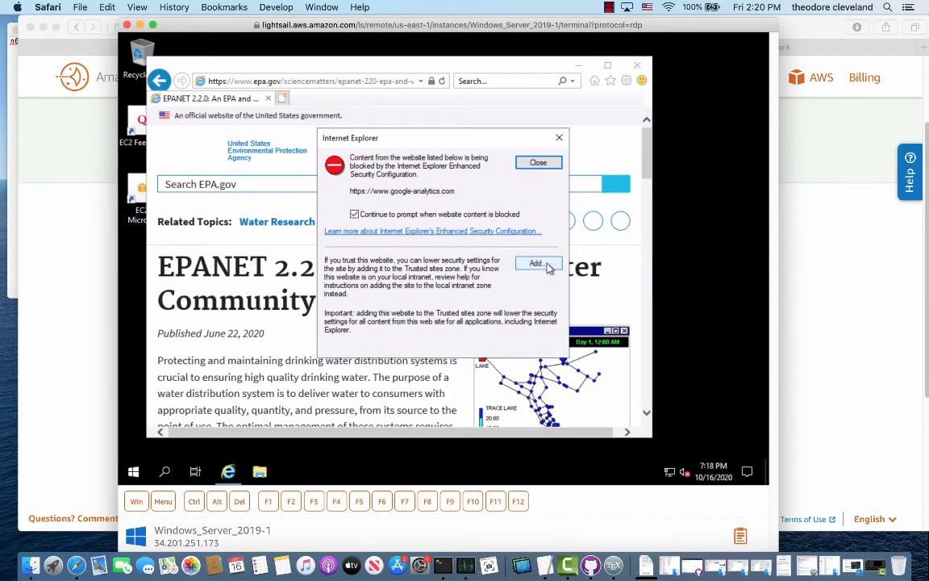
click(547, 266)
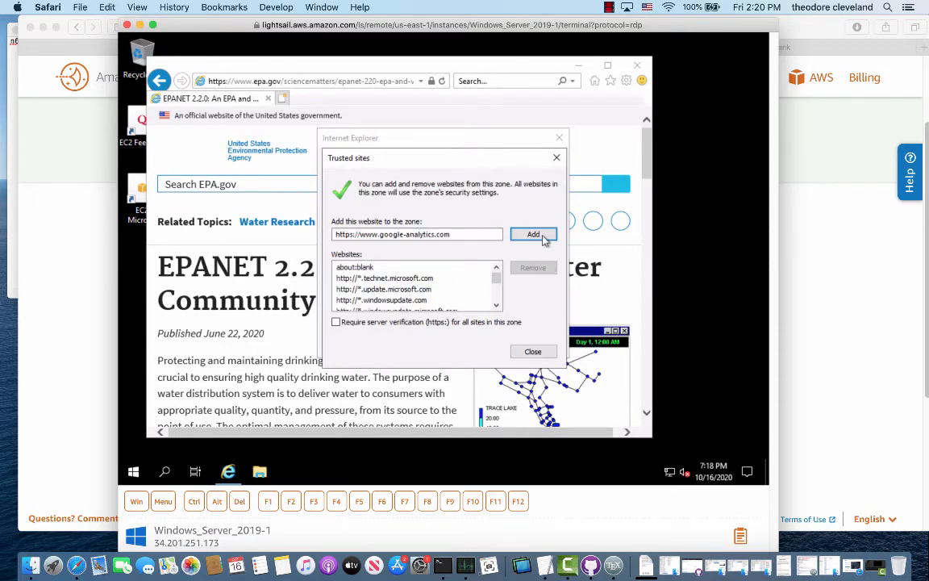
click(544, 236)
click(544, 352)
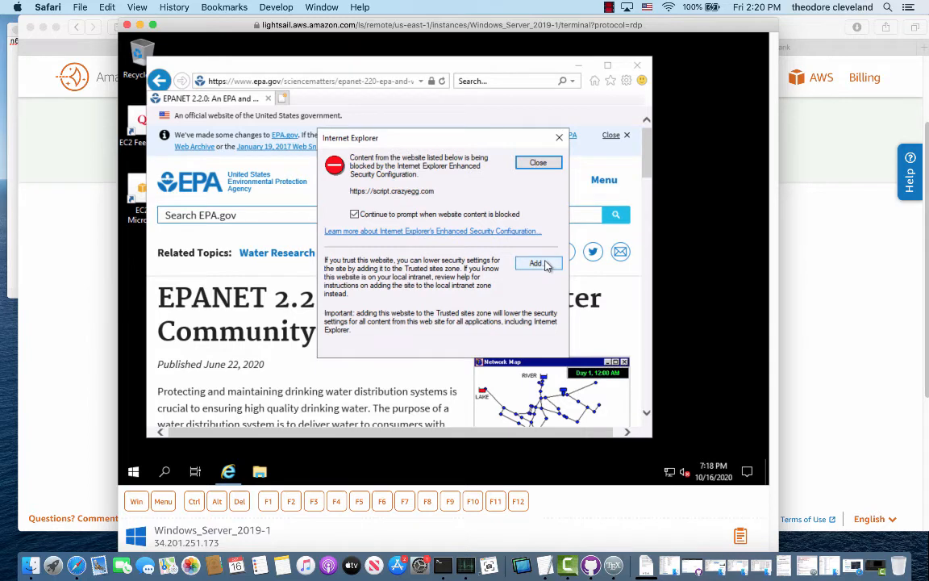
click(539, 264)
click(539, 234)
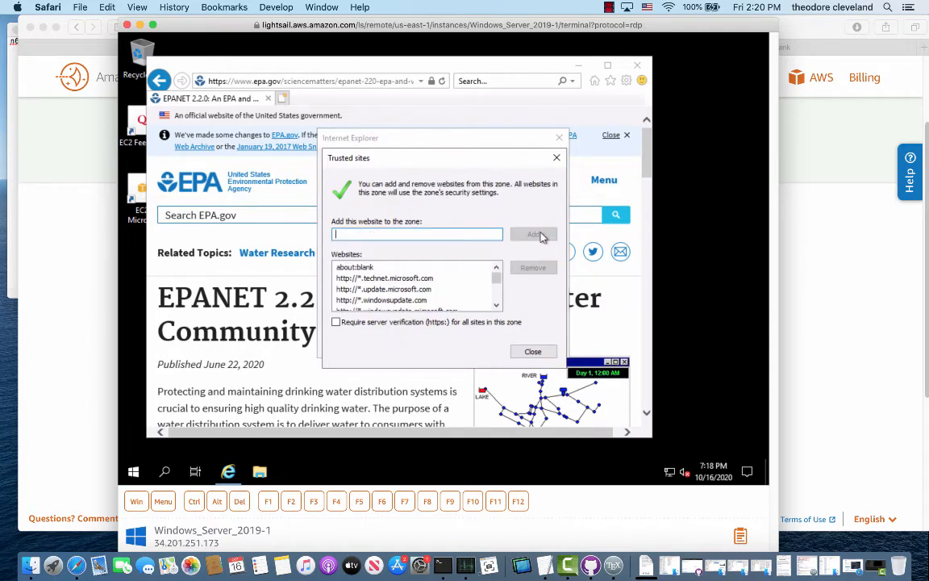
click(533, 352)
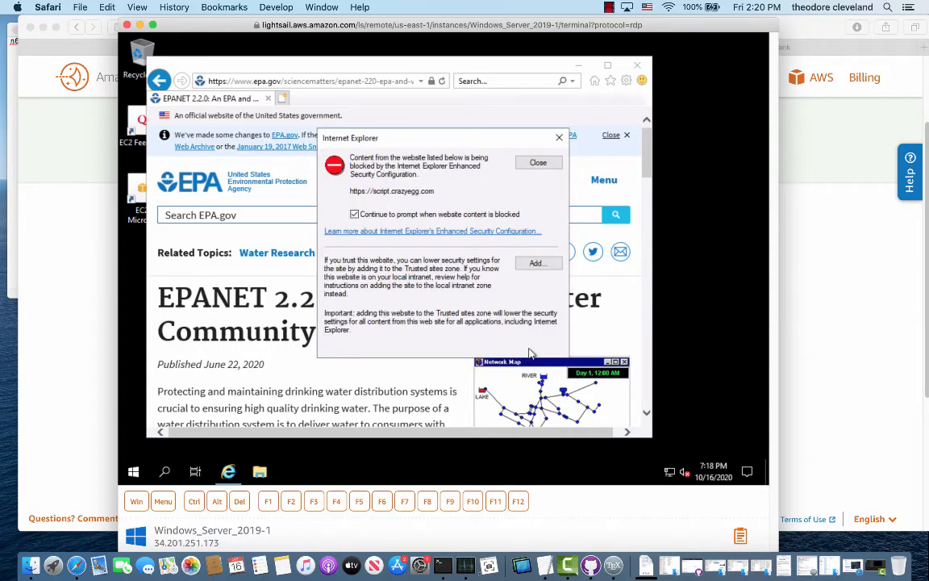
click(526, 266)
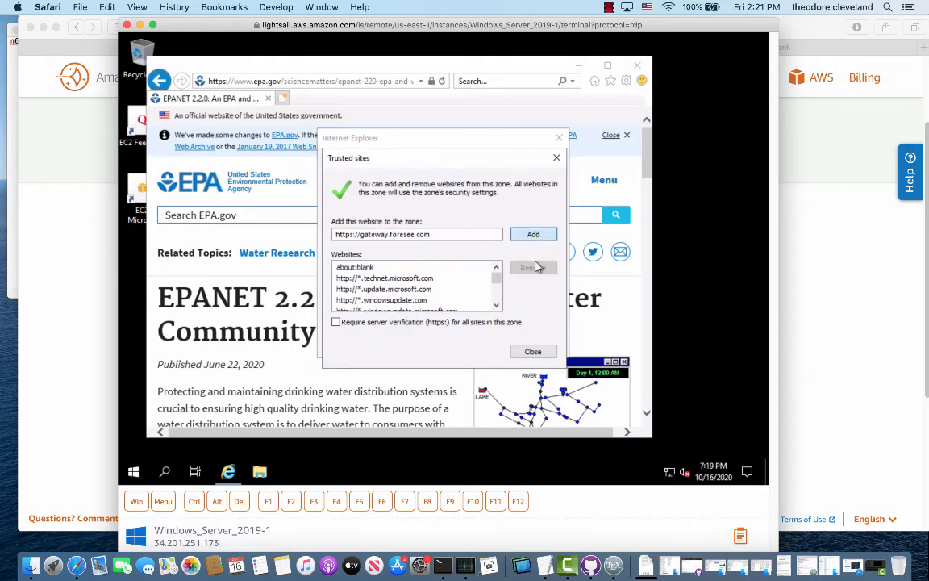
click(534, 234)
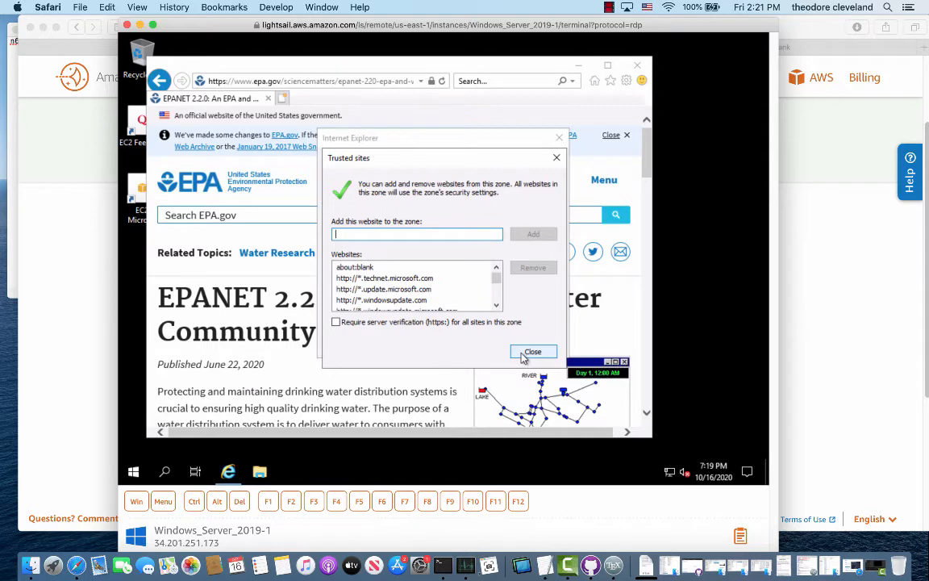
click(533, 353)
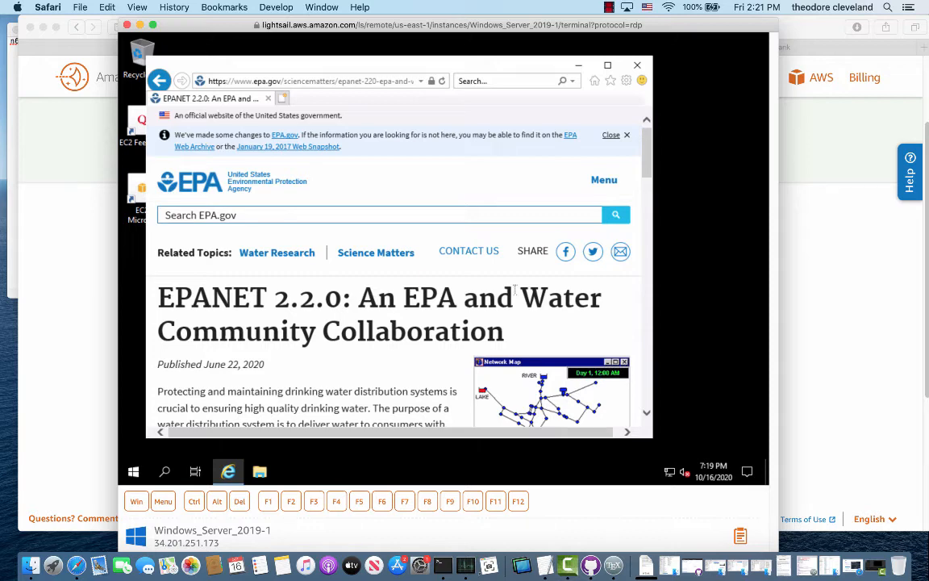
Look through the EPANET 2.2.0 article on the EPA site for the link to download EPANET
click(647, 416)
click(647, 417)
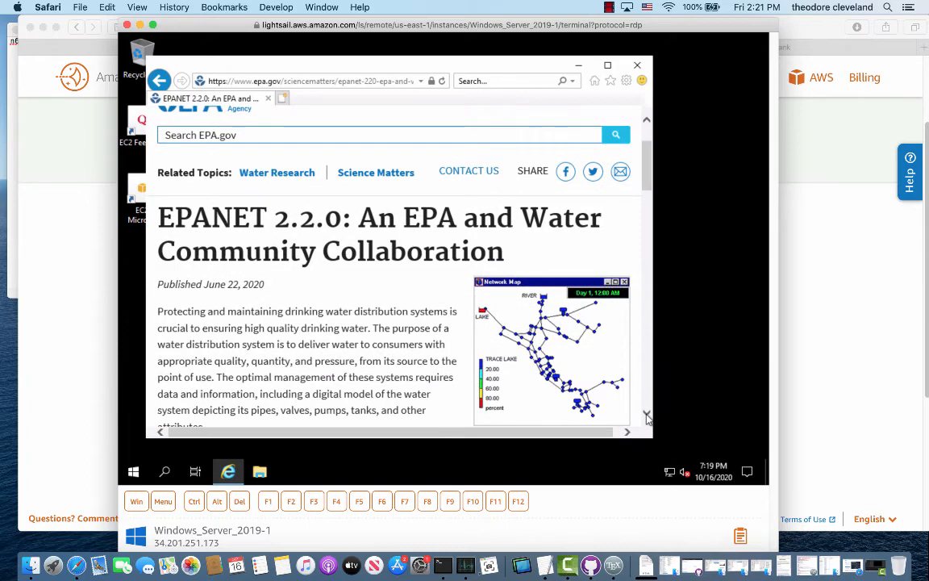
click(646, 416)
click(647, 417)
click(647, 416)
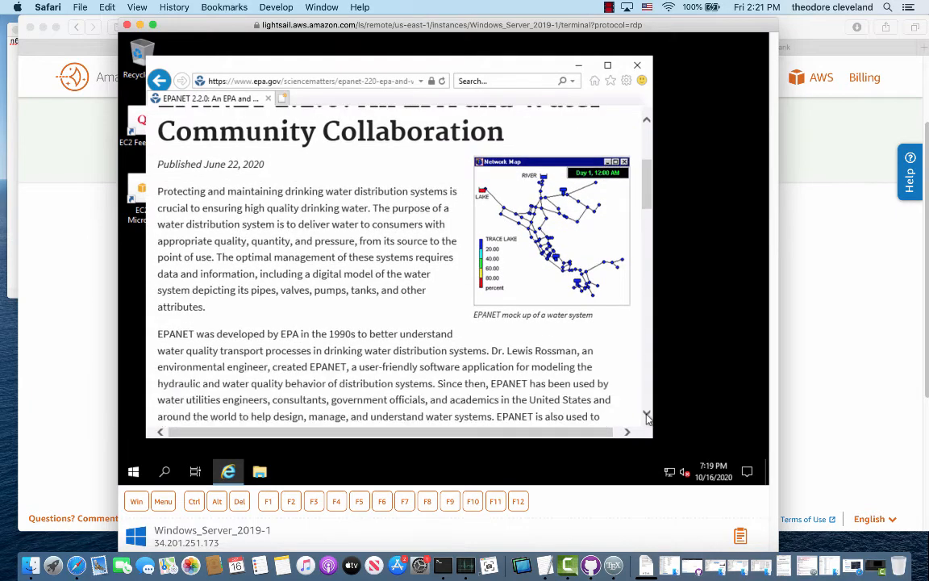
click(647, 416)
click(646, 417)
click(647, 416)
click(647, 416)
click(647, 417)
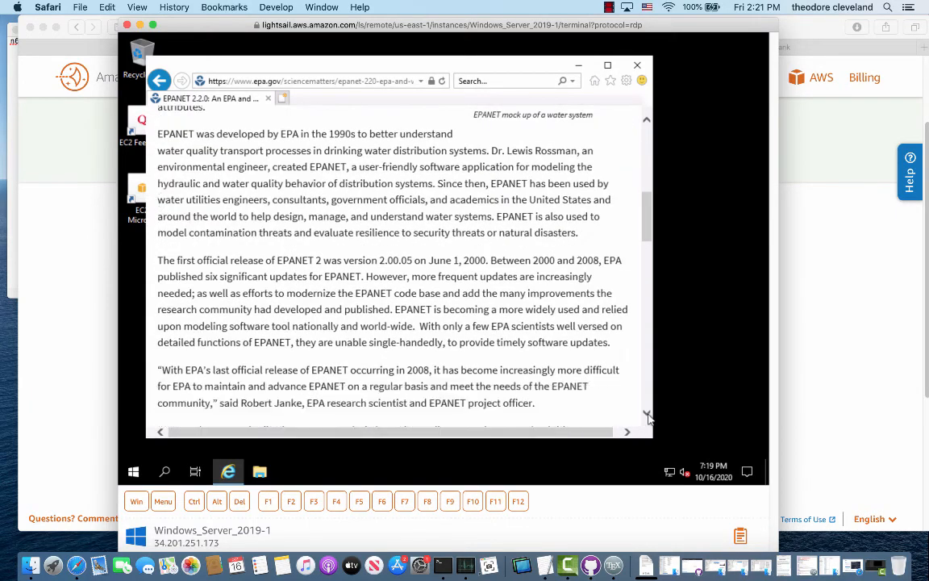
click(647, 416)
click(647, 416)
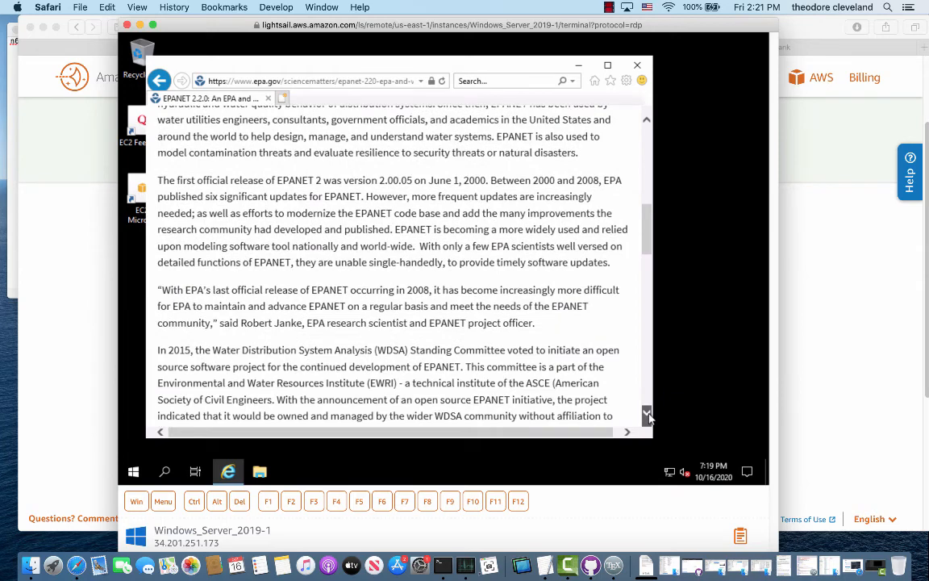
click(647, 416)
click(647, 417)
click(647, 416)
click(647, 416)
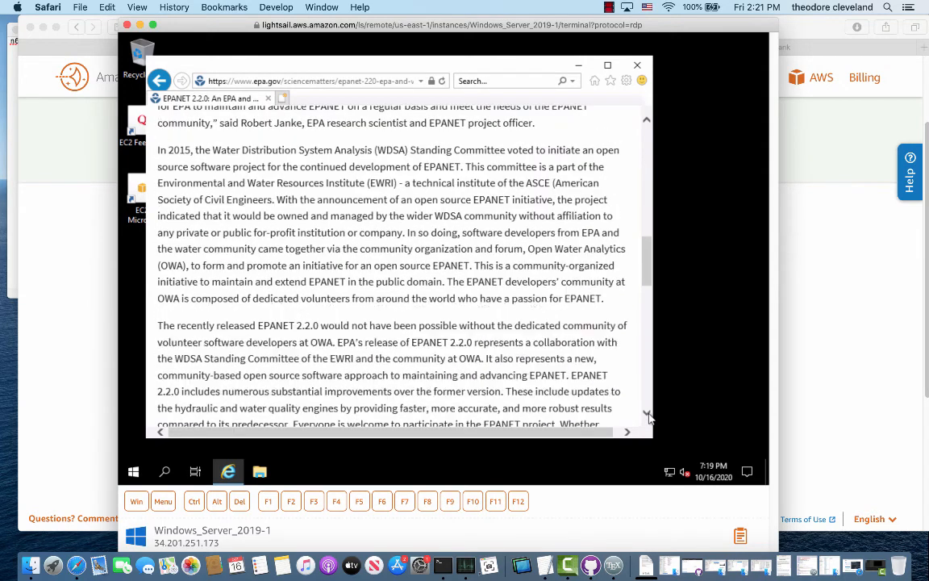
click(647, 416)
click(646, 416)
click(647, 417)
click(647, 416)
click(647, 417)
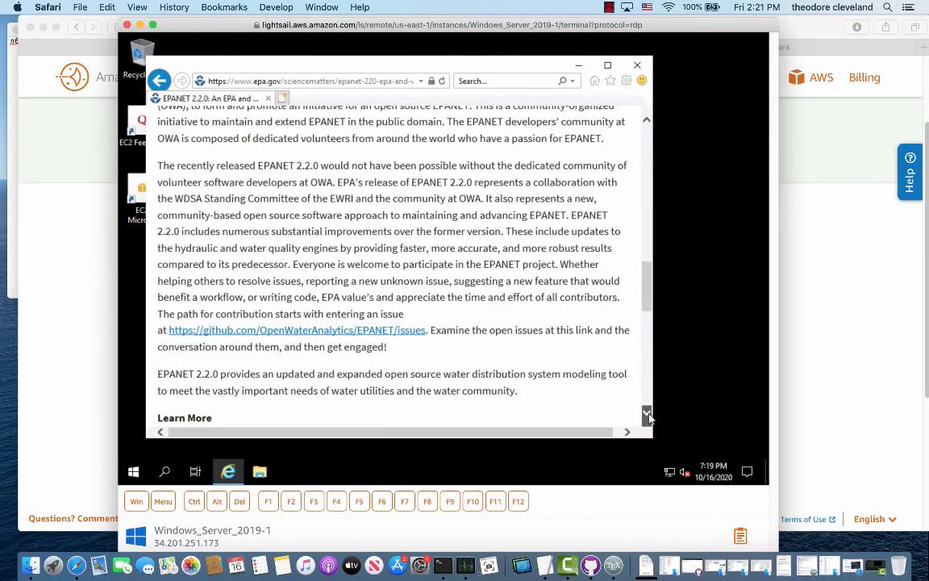
click(647, 417)
click(647, 417)
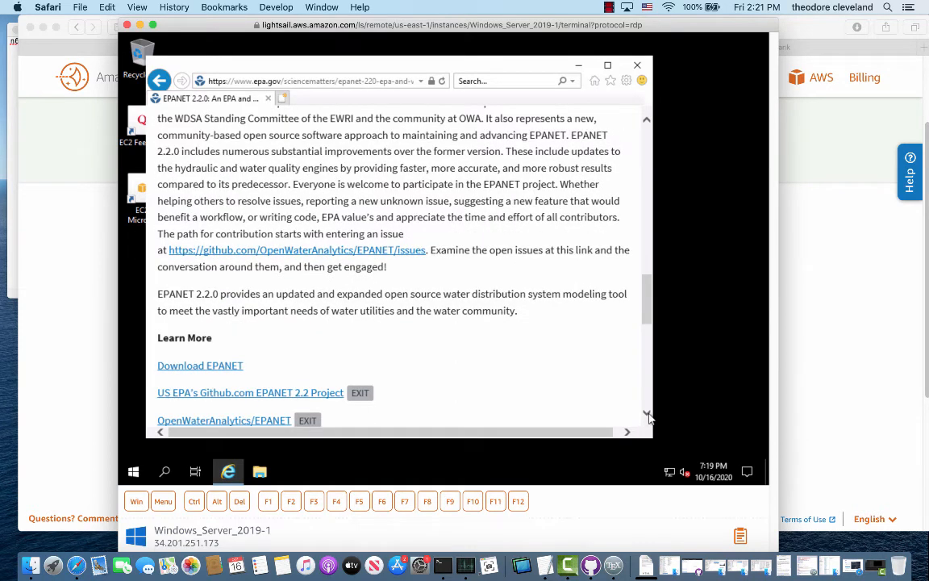
click(647, 416)
click(647, 417)
click(647, 417)
click(647, 417)
click(647, 416)
click(647, 416)
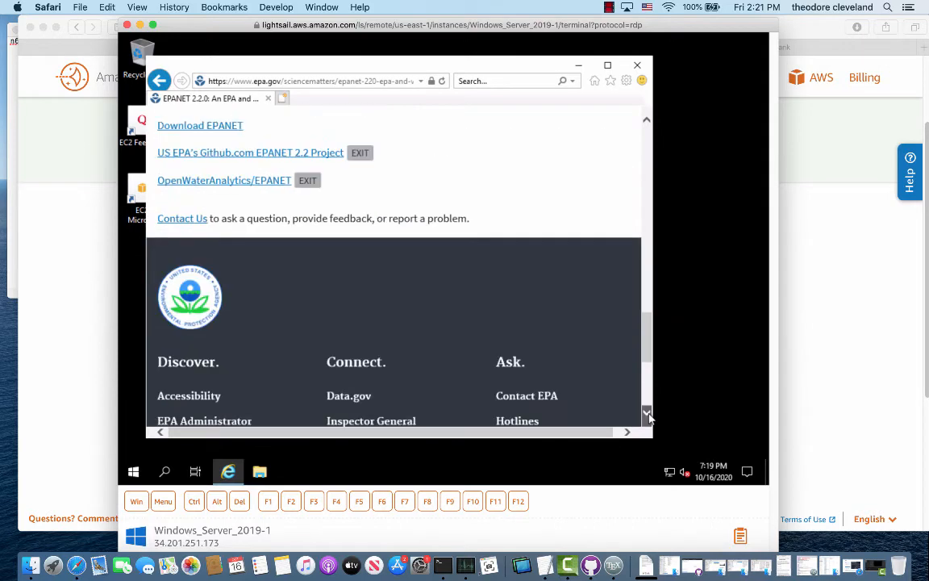
click(647, 416)
click(647, 416)
click(647, 416)
click(647, 416)
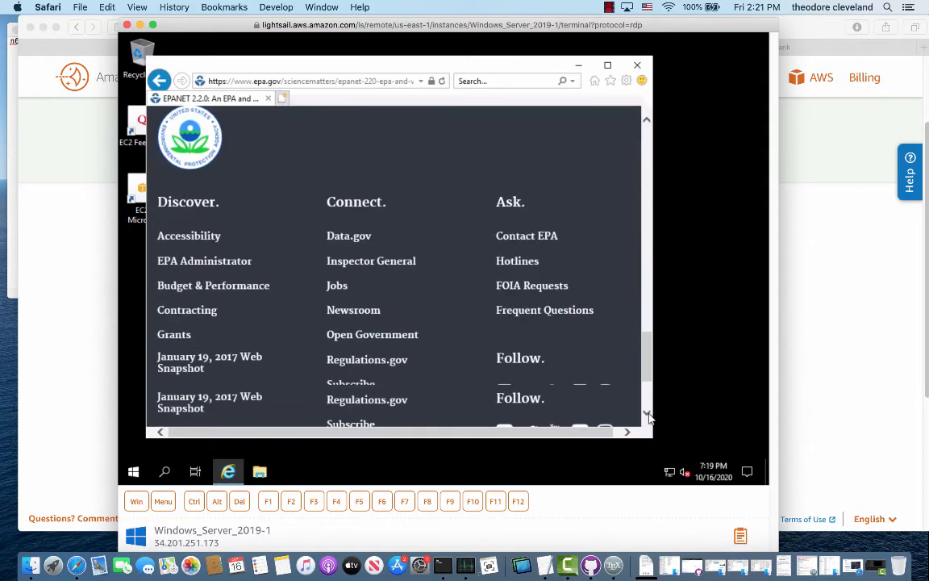
click(647, 417)
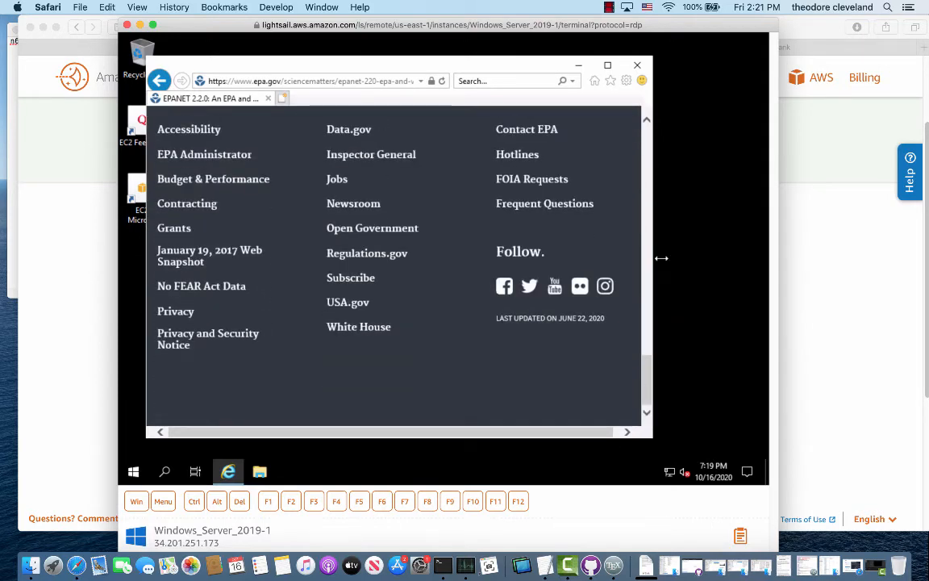
scroll(639, 205, up, 15)
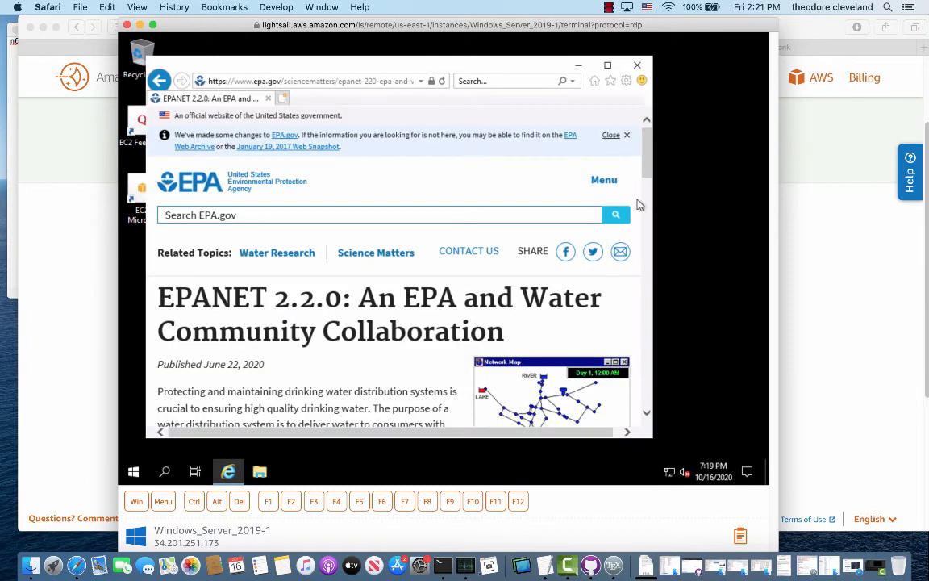
click(645, 373)
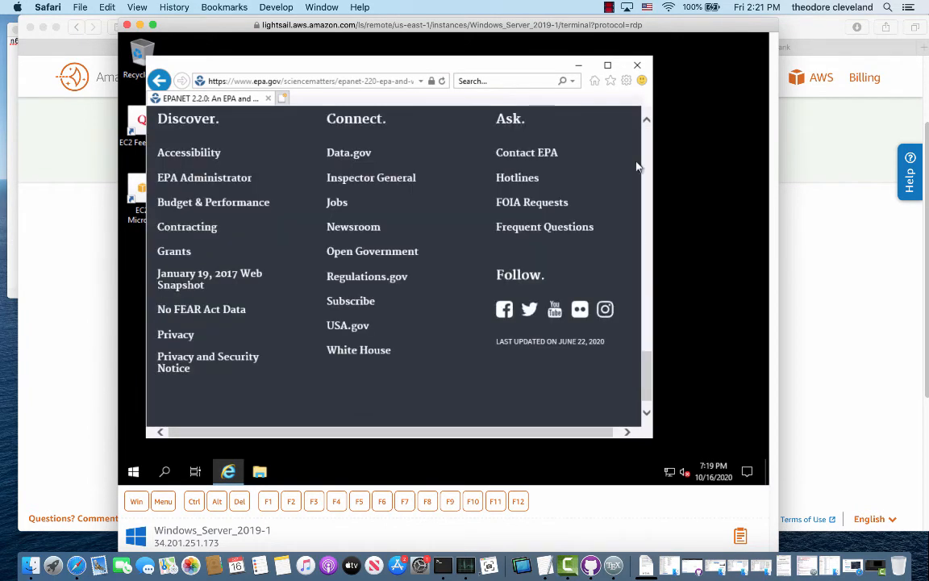
scroll(648, 164, up, 6)
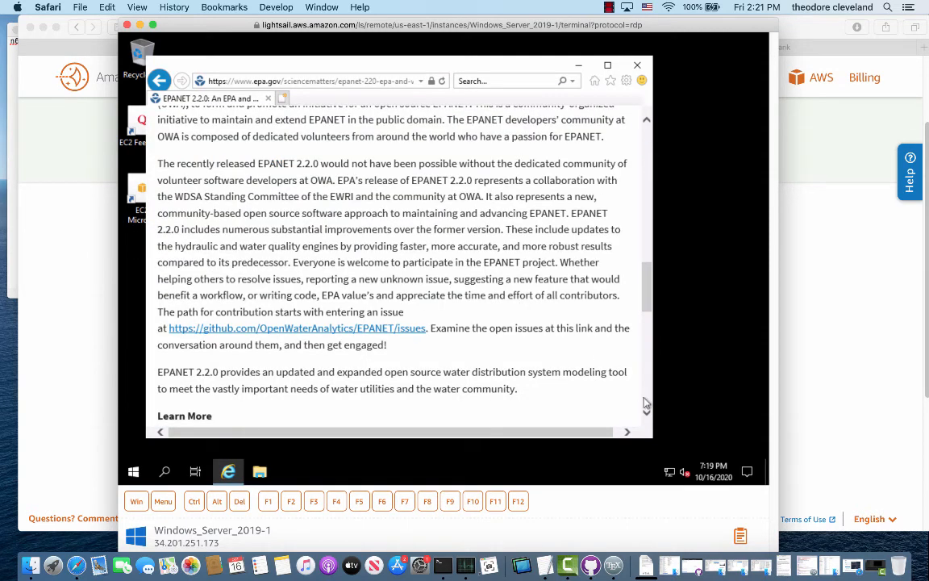
scroll(648, 401, down, 3)
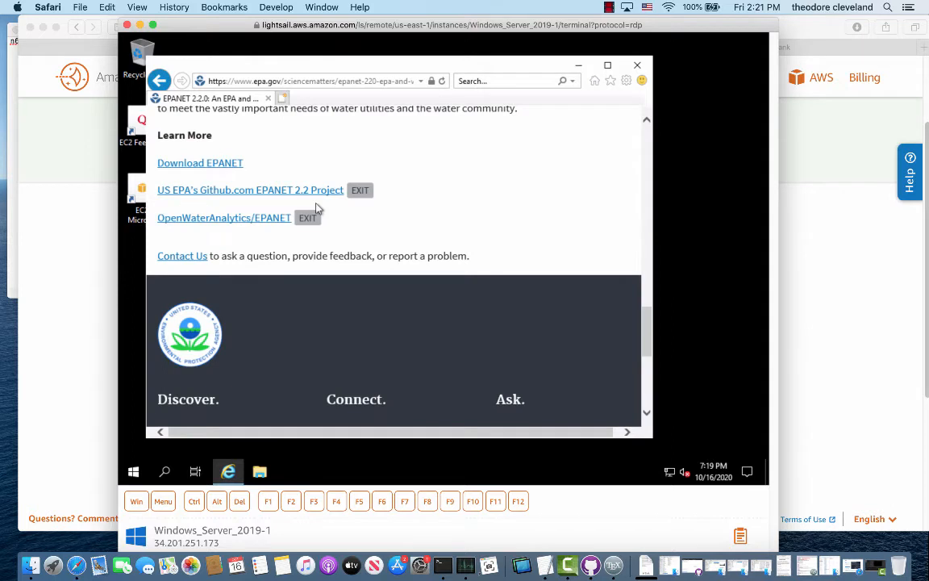
click(190, 167)
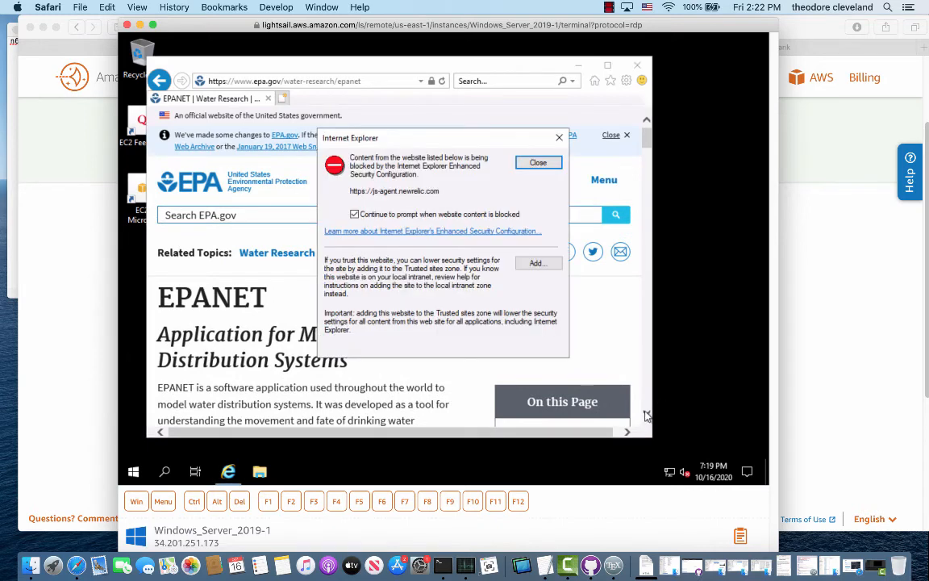
click(546, 263)
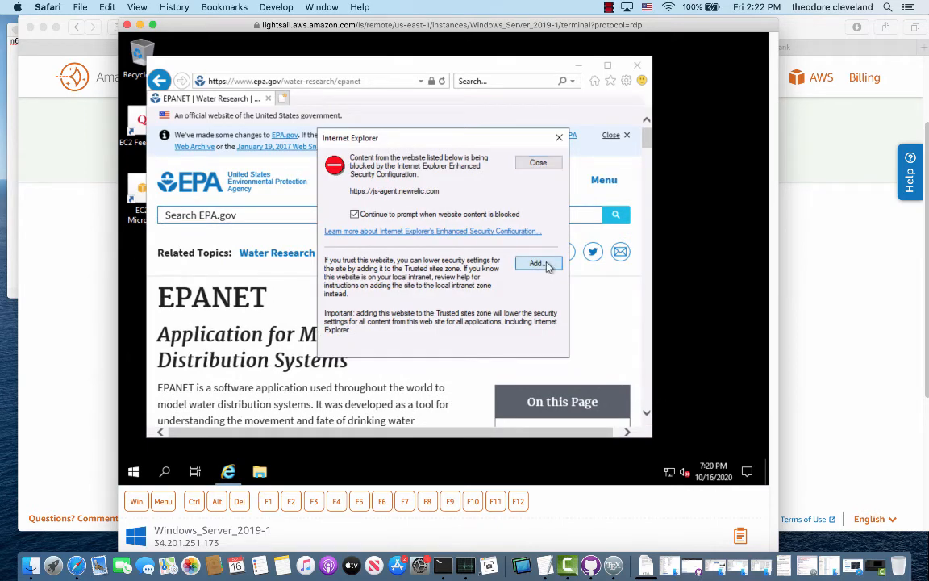
click(532, 235)
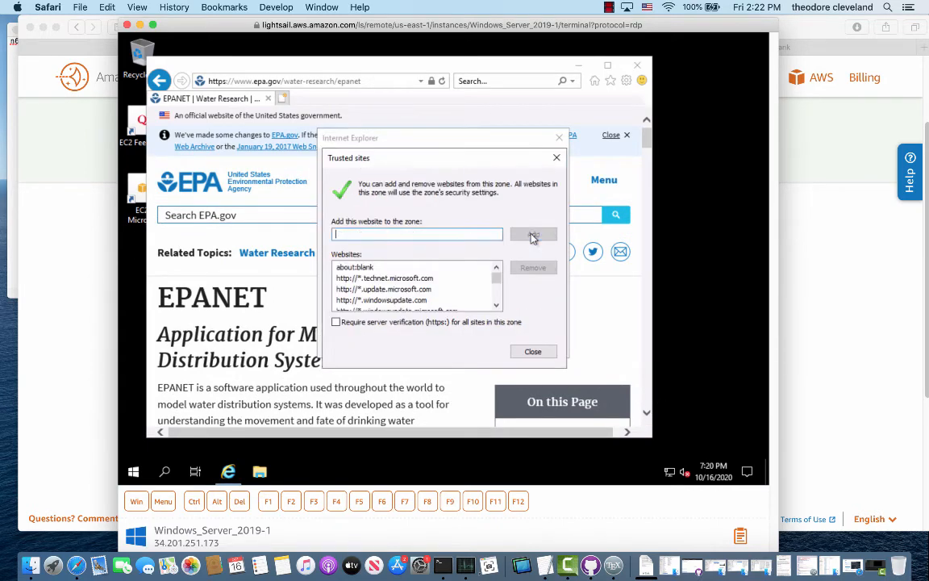
click(532, 352)
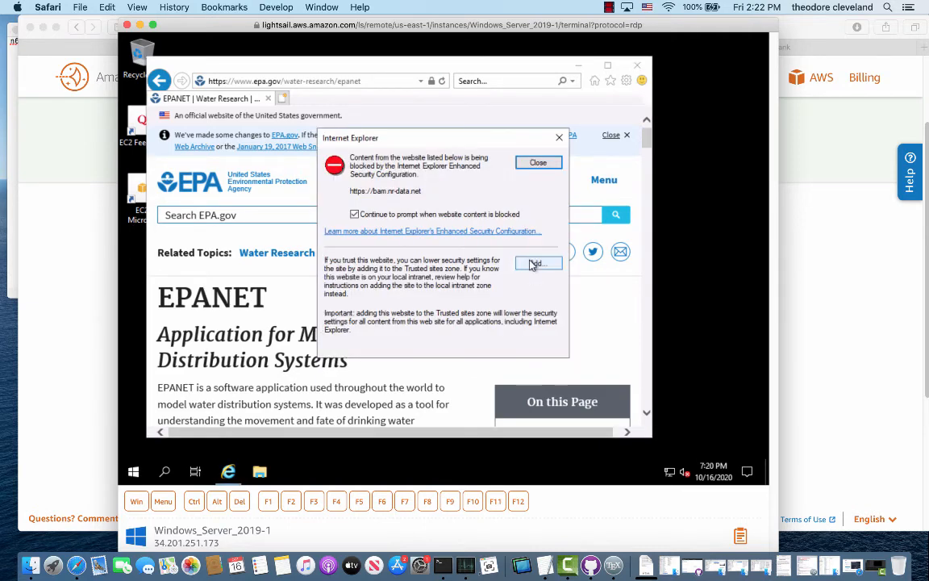
click(532, 265)
click(531, 234)
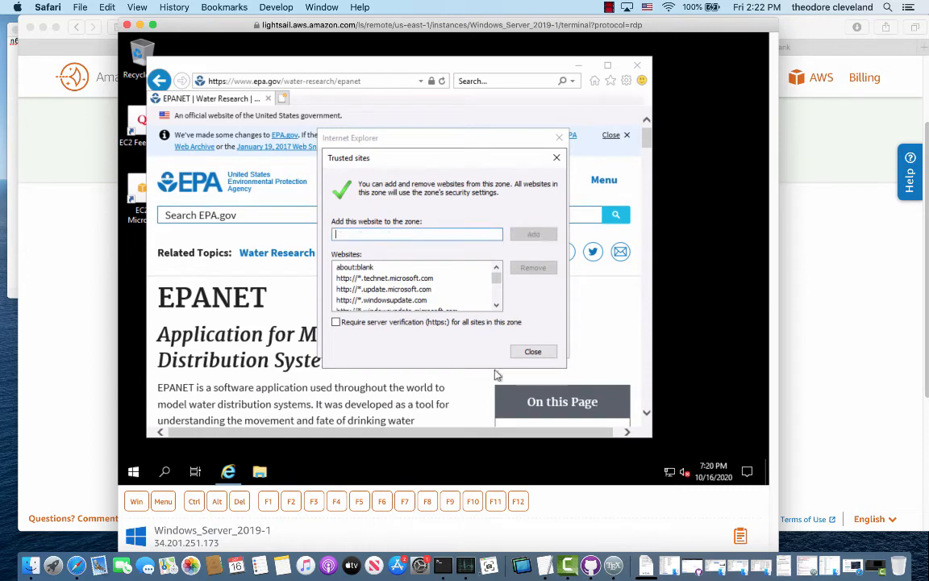
click(531, 352)
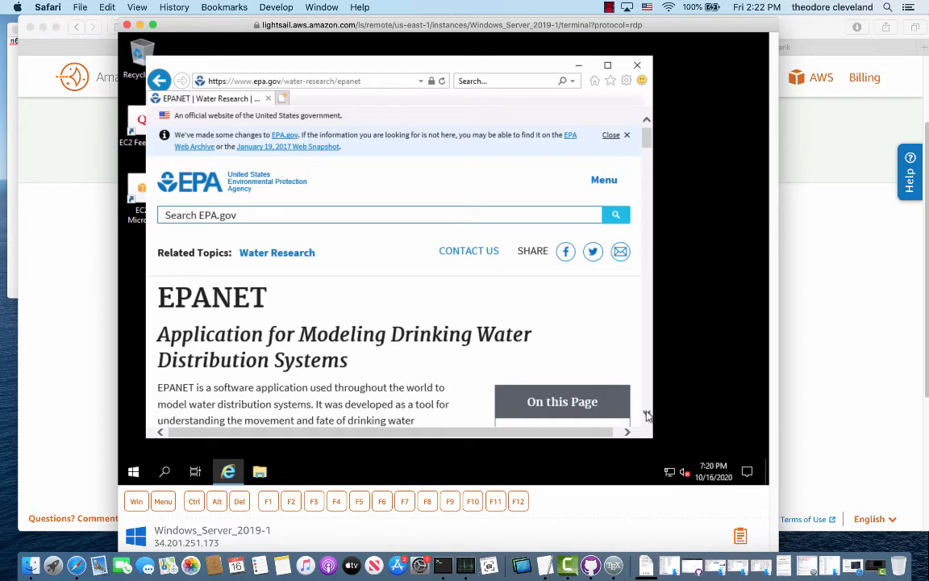
Try to download the Self-Extracting Installation Program for EPANET 2.2 (EXE) from the Software table on the EPA's EPANET page
scroll(648, 415, down, 1)
scroll(648, 416, down, 1)
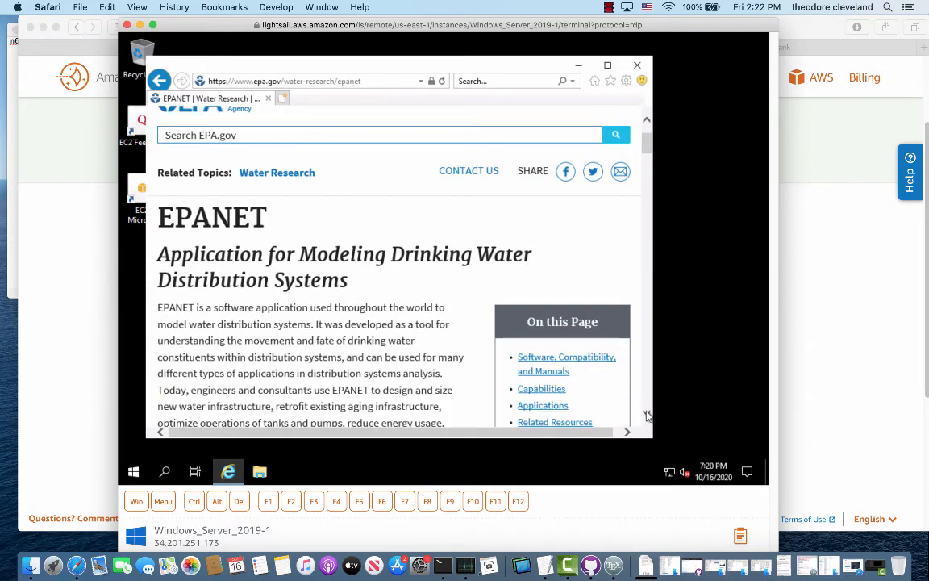
scroll(647, 415, down, 1)
scroll(648, 416, down, 1)
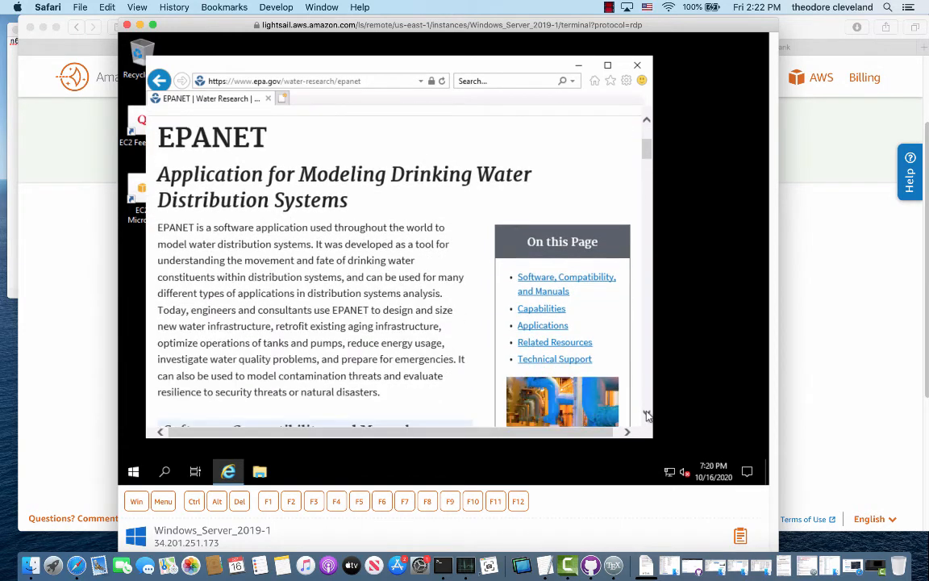
scroll(648, 415, down, 2)
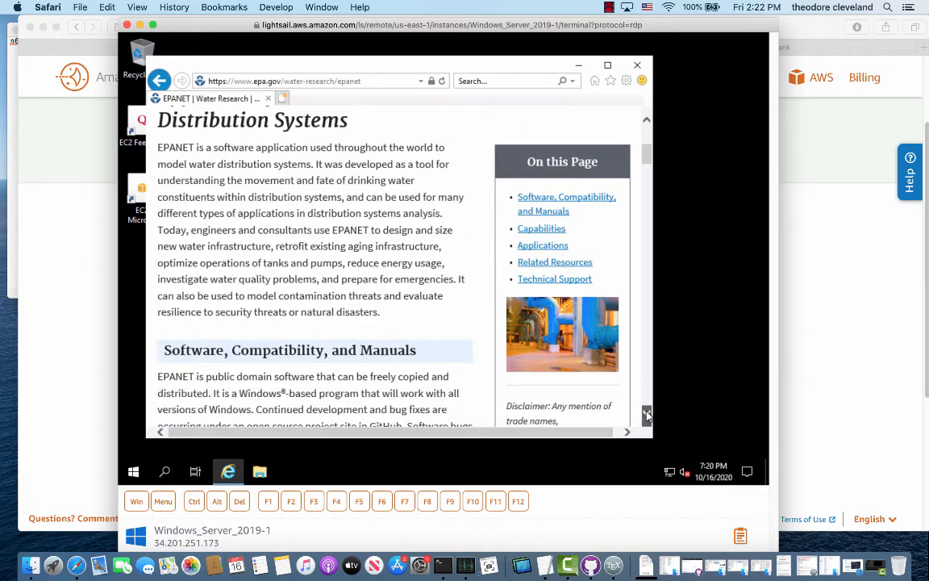
scroll(648, 416, down, 1)
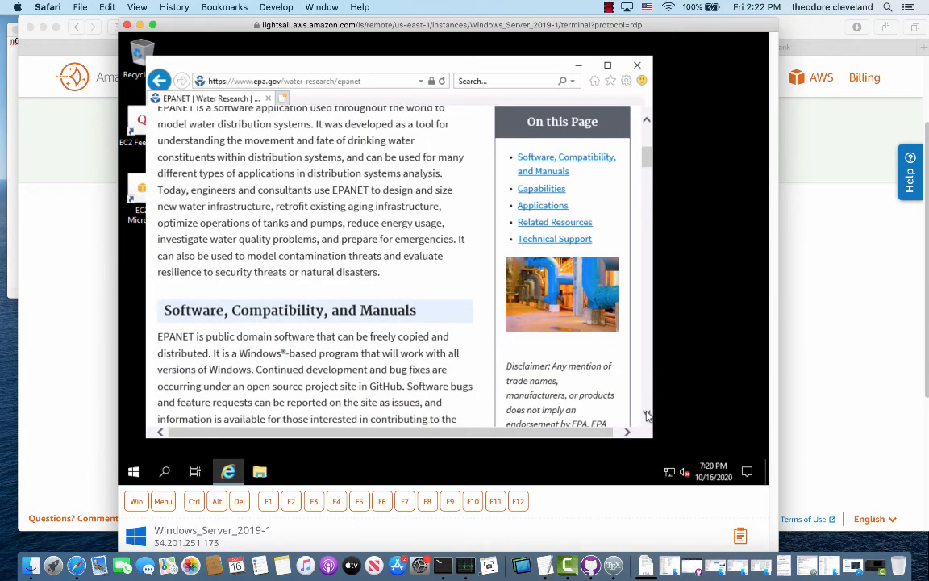
scroll(647, 415, down, 1)
scroll(648, 416, down, 1)
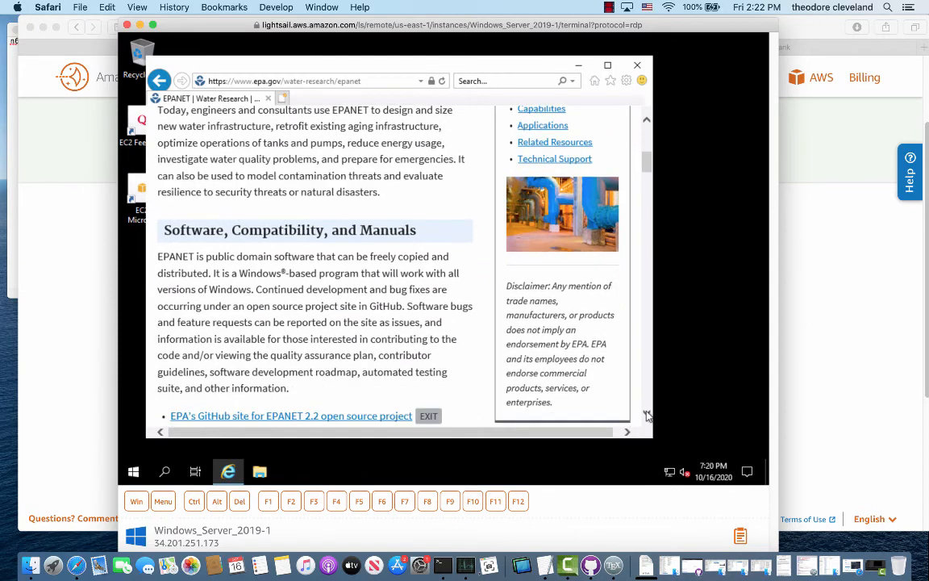
scroll(647, 416, down, 1)
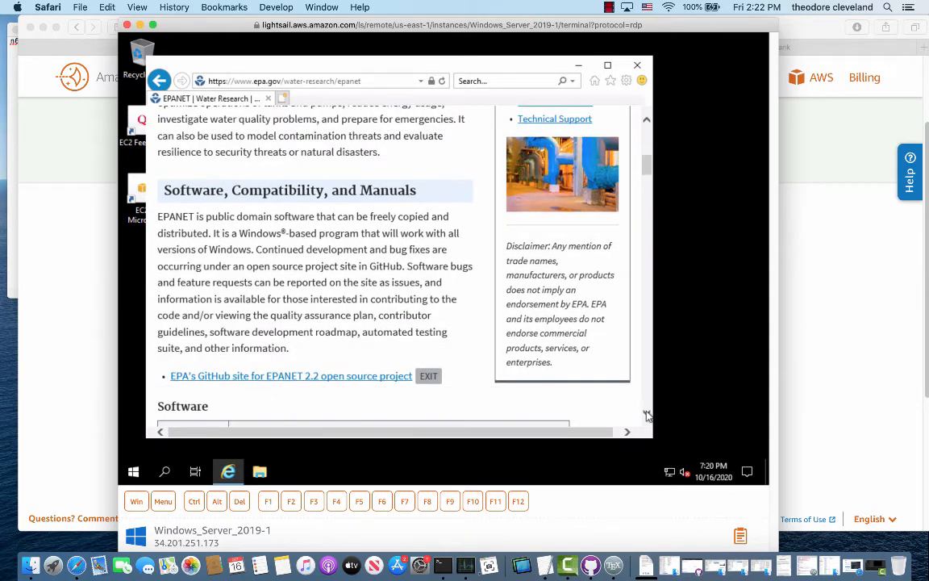
scroll(647, 416, down, 1)
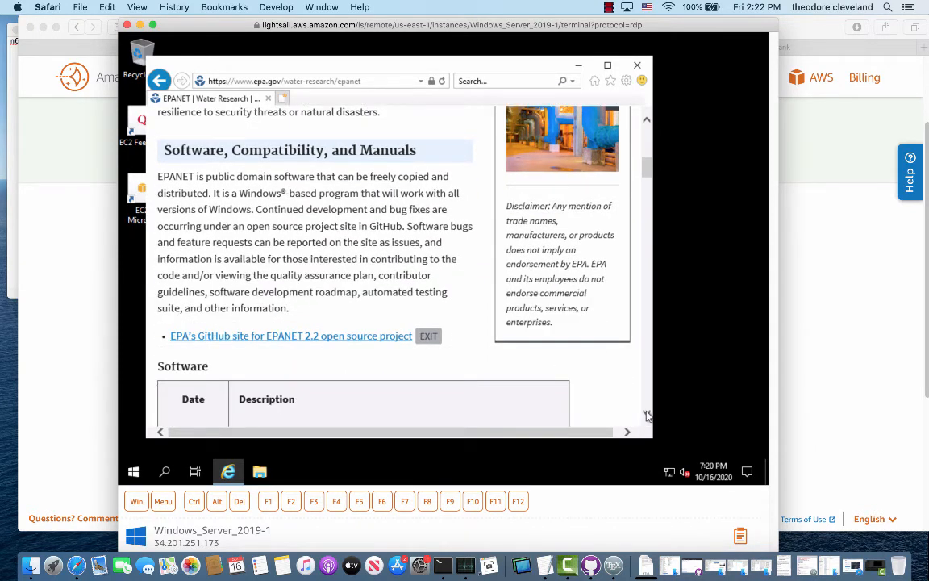
scroll(648, 415, down, 2)
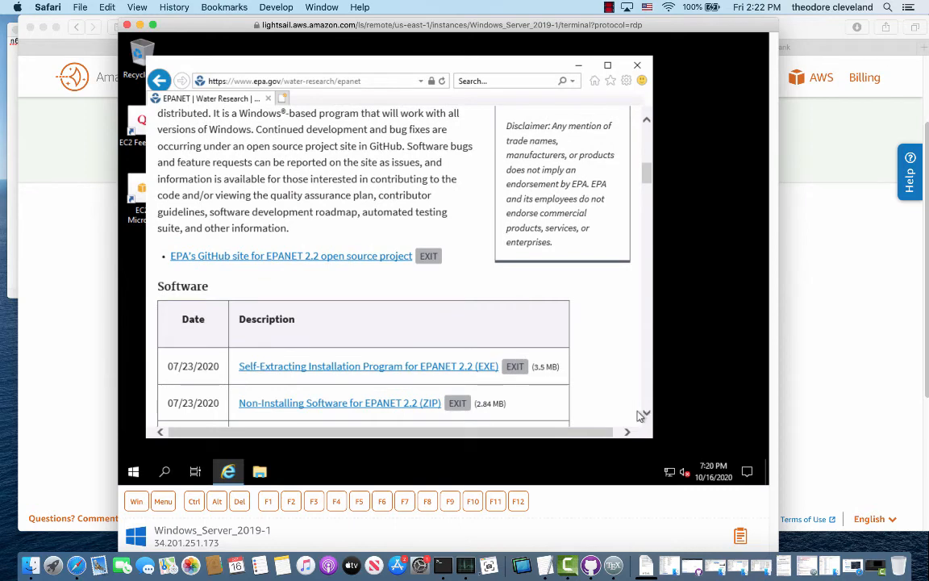
click(334, 370)
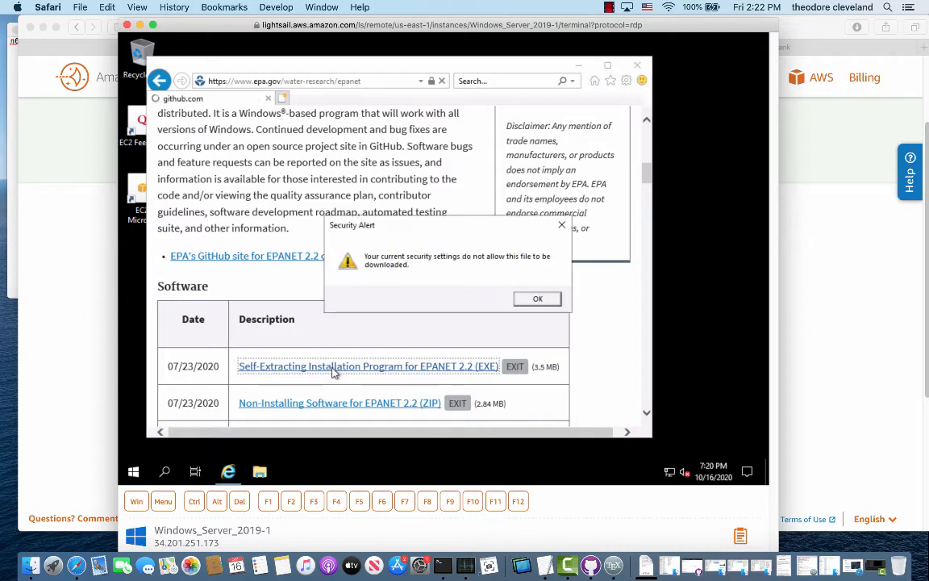
click(538, 300)
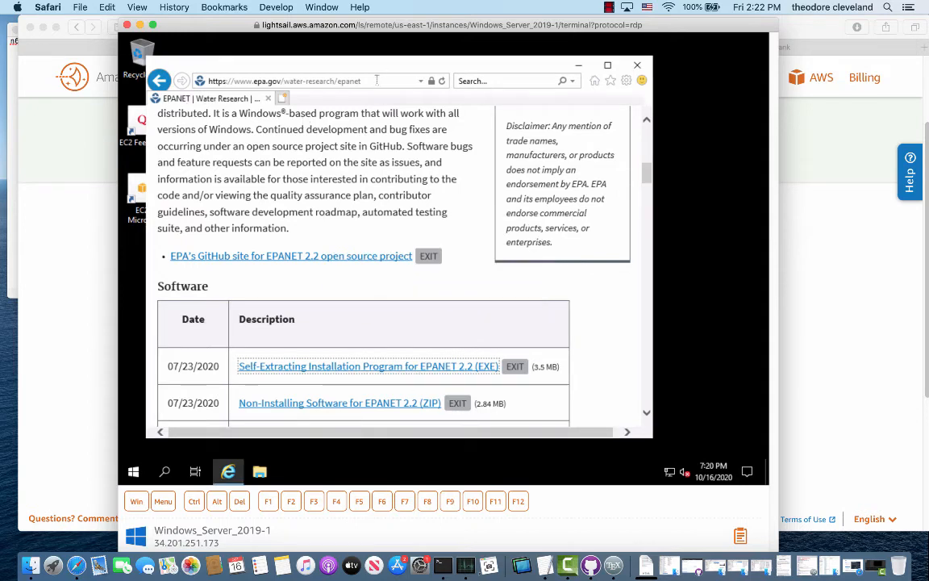
Go to atomickitty.ddns.net and agree to leave the secure Internet connection
click(376, 84)
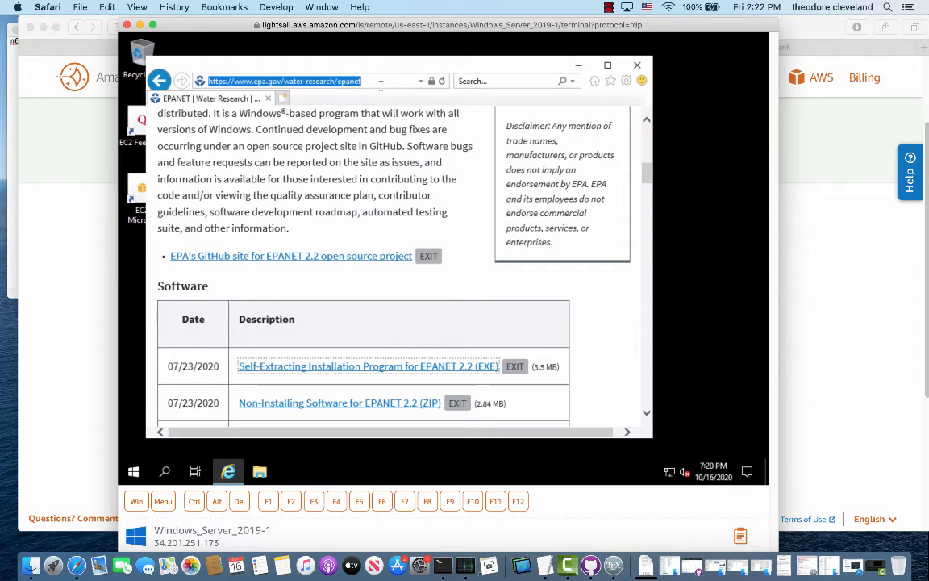
text(at)
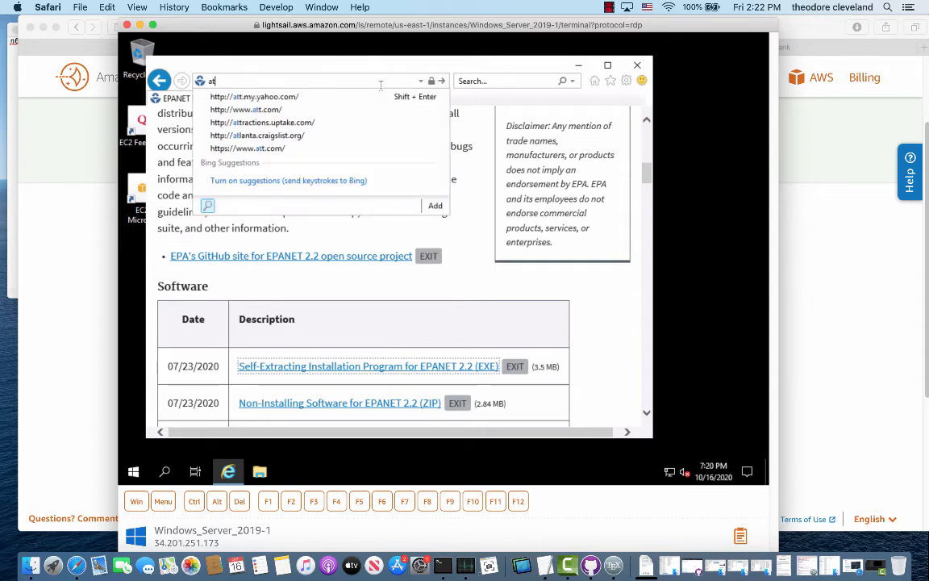
text(omickit)
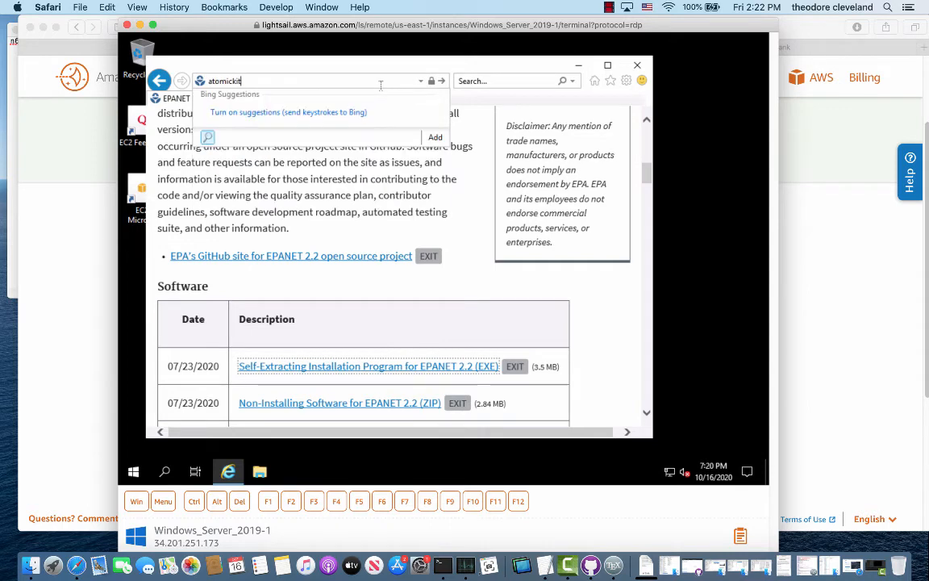
text(ty.d)
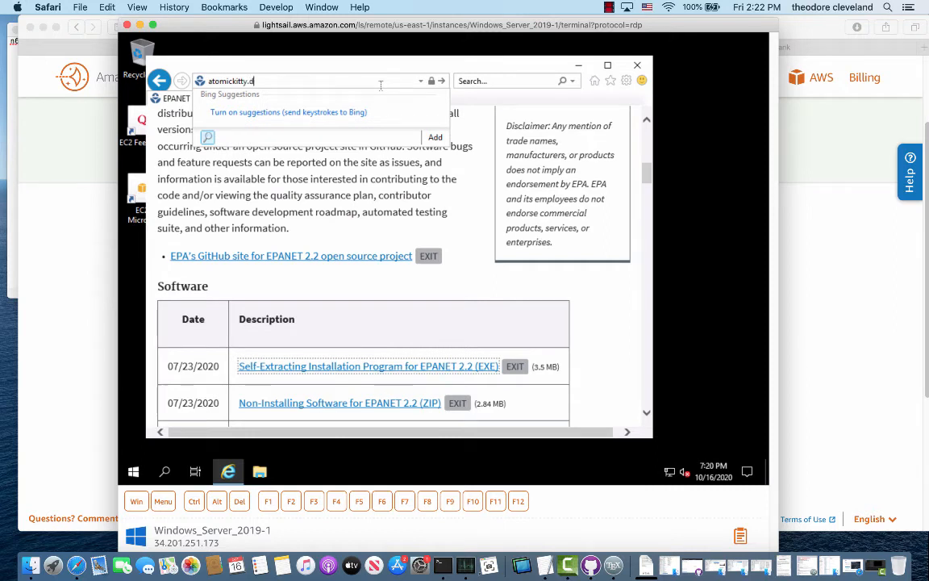
text(dns.net)
key(Return)
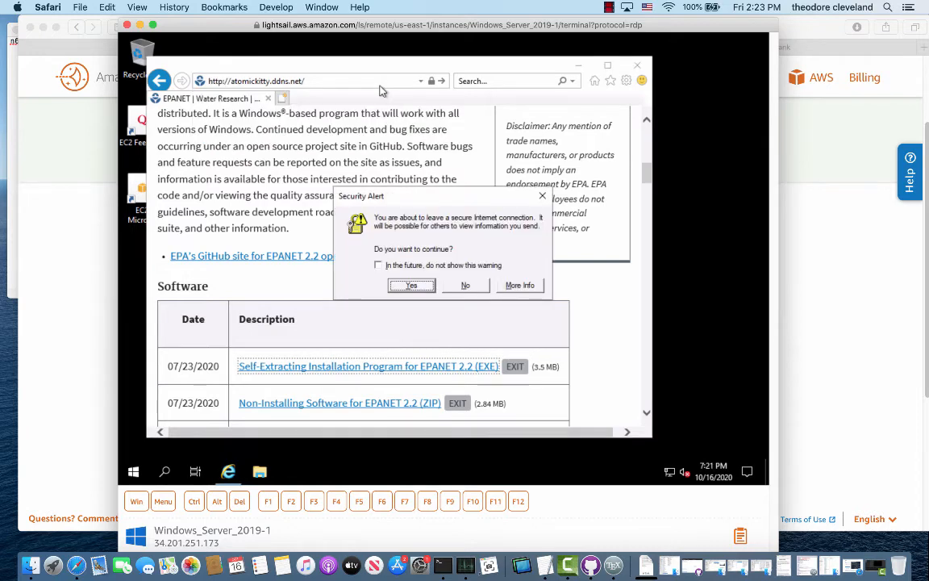
click(421, 287)
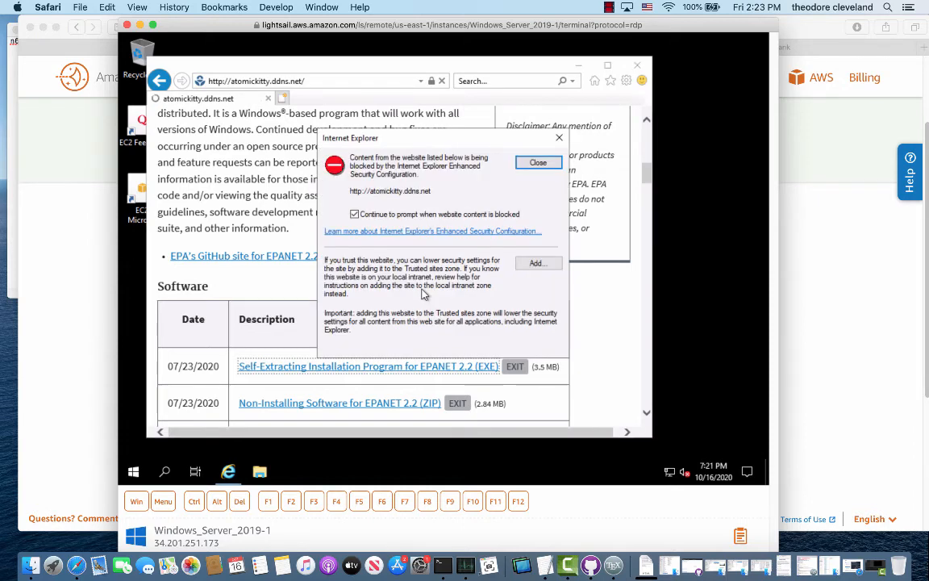
click(536, 265)
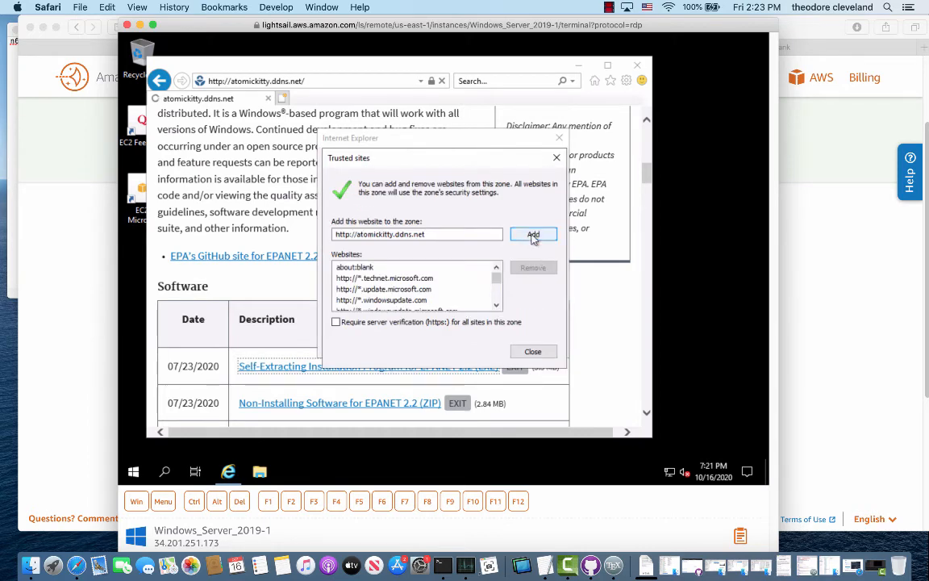
click(532, 237)
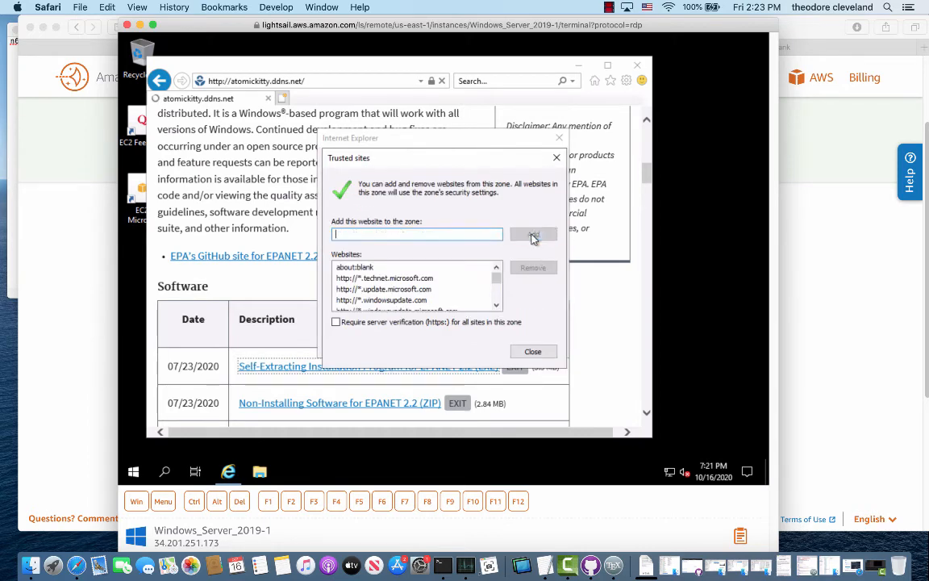
click(531, 353)
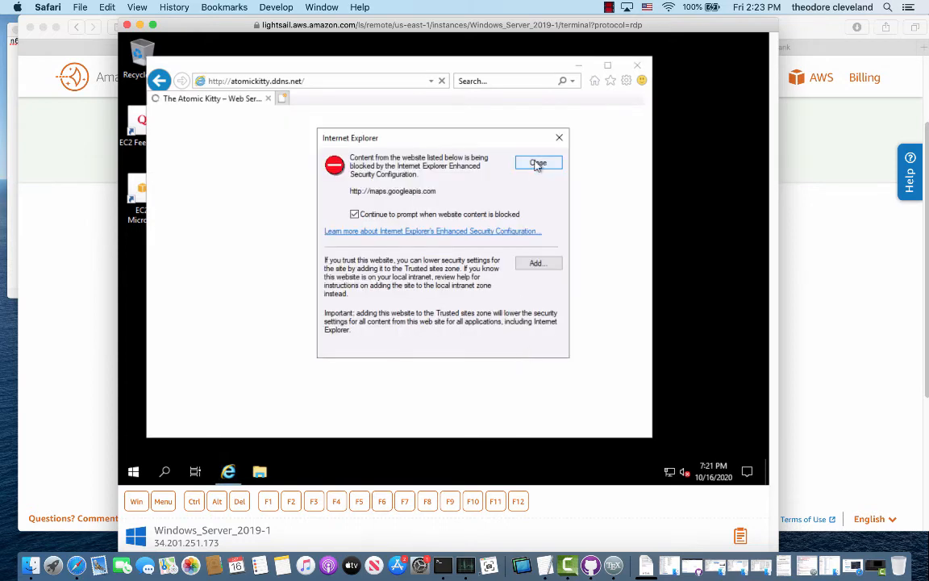
click(528, 265)
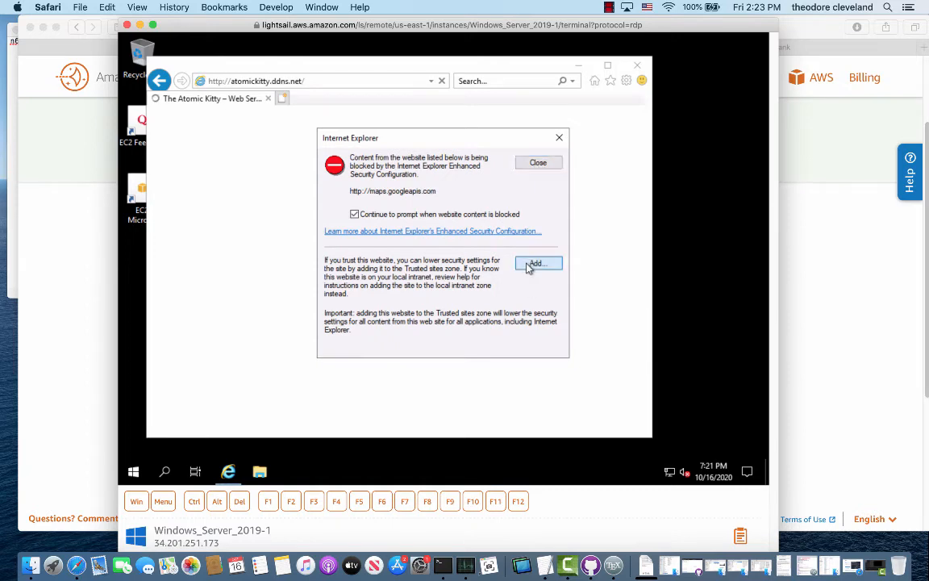
click(531, 235)
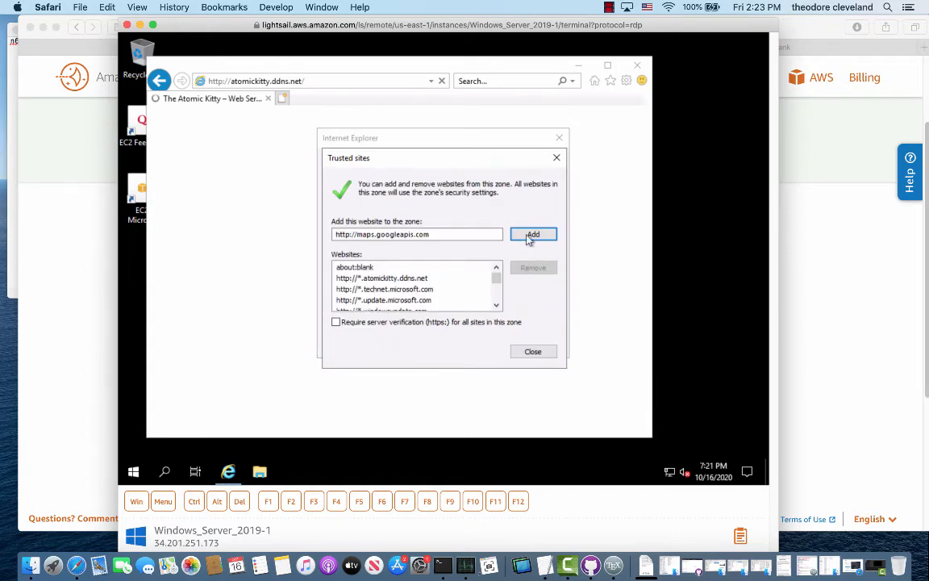
click(531, 353)
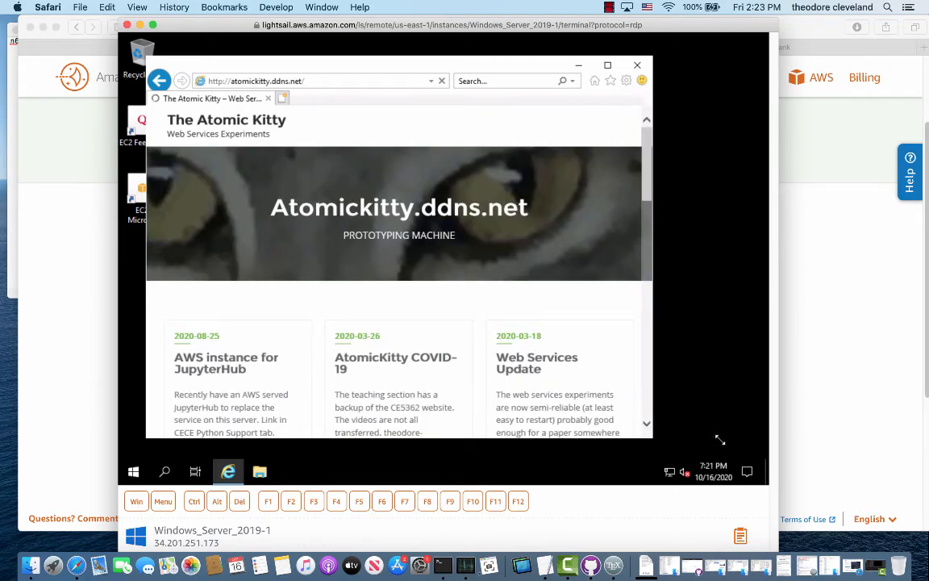
Widen the remote browser window and open the Software page of The Atomic Kitty site
drag(653, 439, 727, 439)
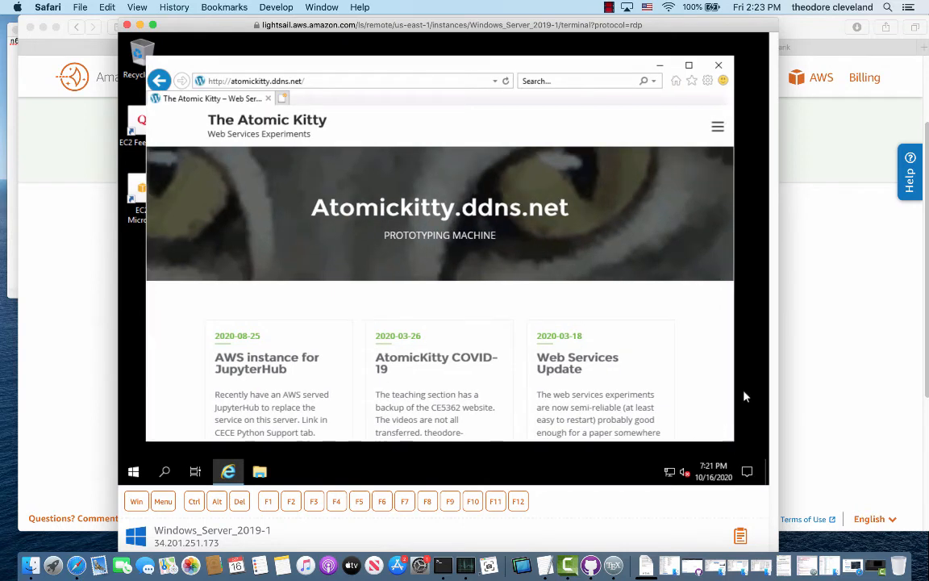
click(717, 130)
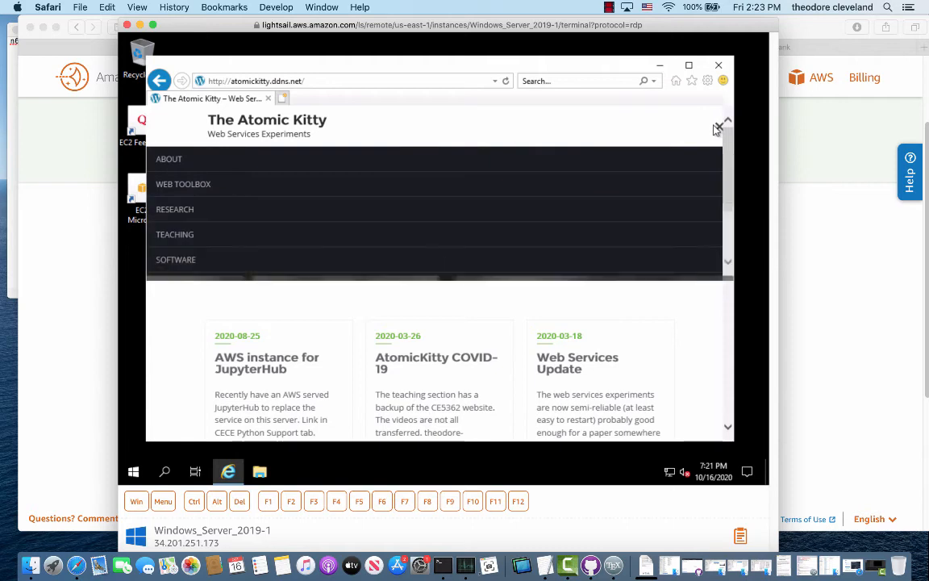
click(171, 263)
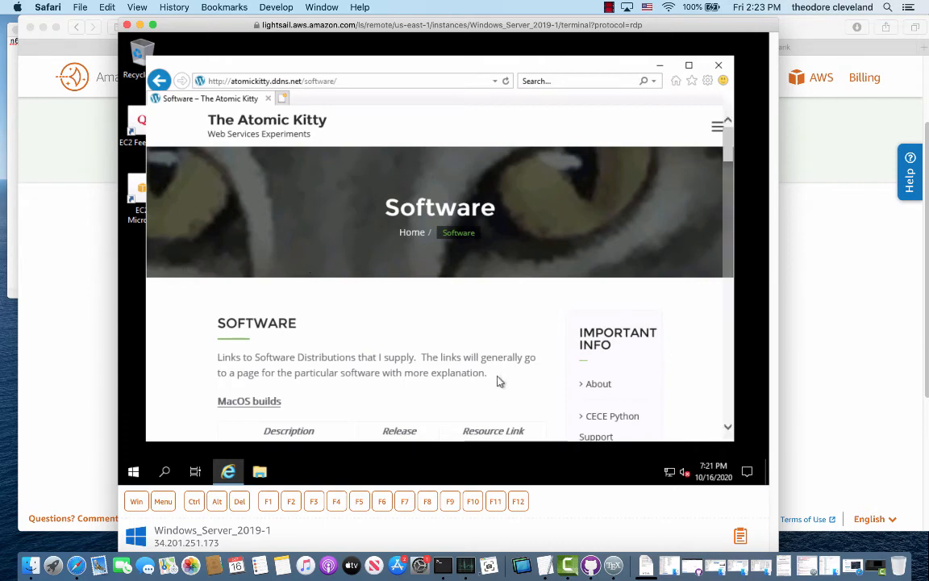
Open the EPANET-Windows resource from the Windows Builds table and find the installer links on its page
scroll(499, 383, down, 3)
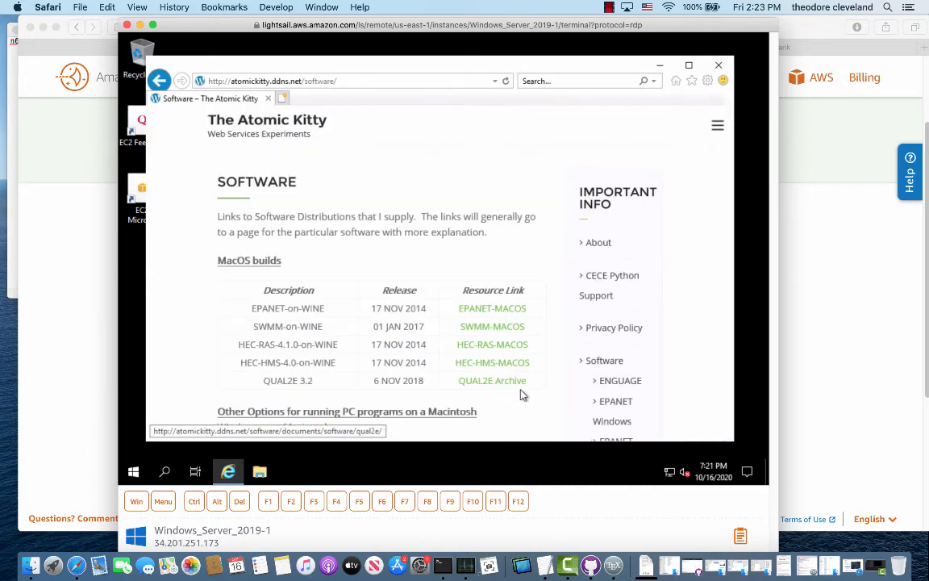
scroll(521, 394, down, 4)
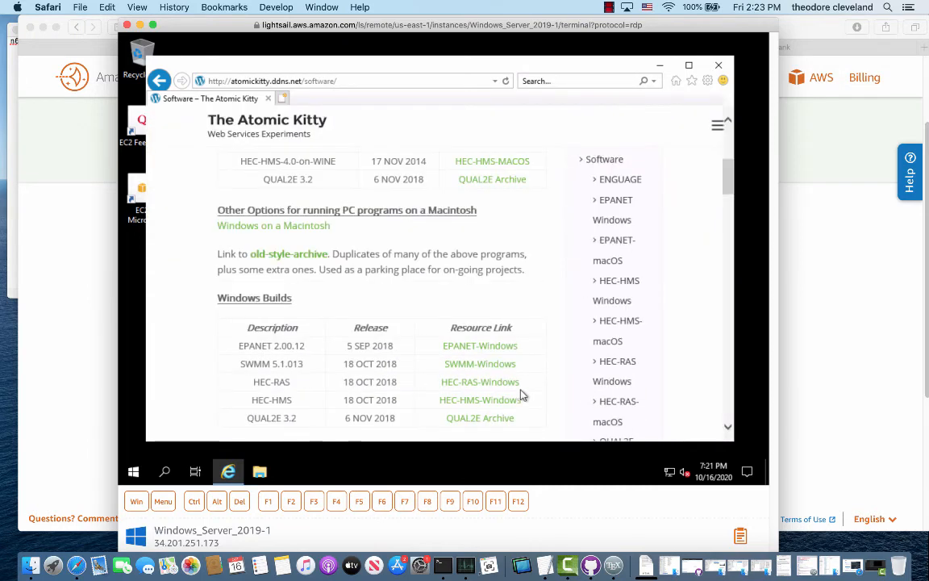
click(480, 346)
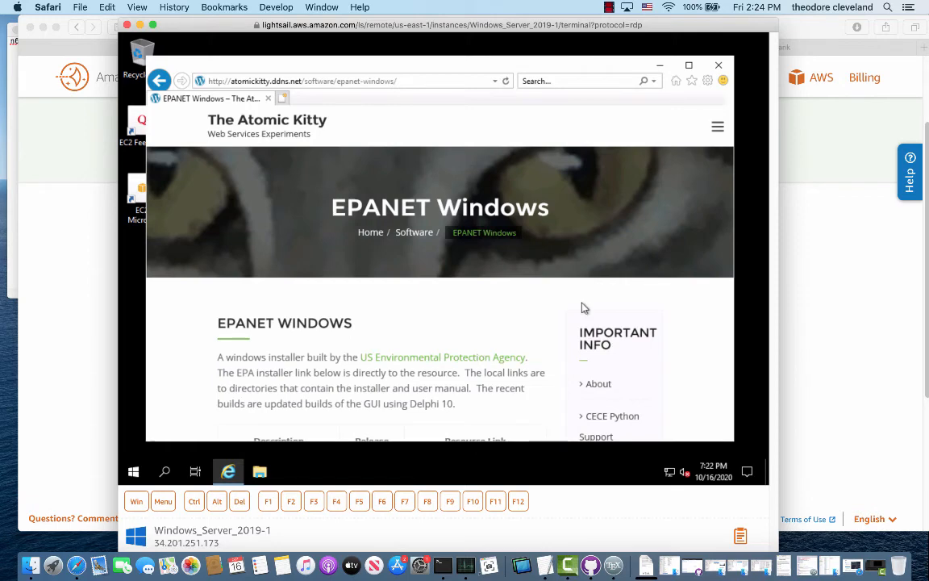
scroll(484, 345, down, 3)
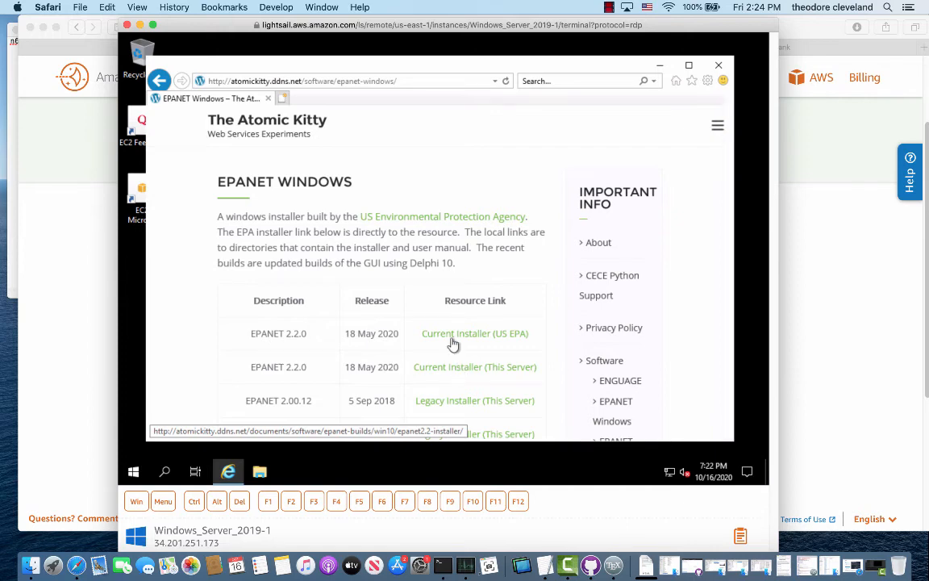
Download epanet2.2_setup.exe from the Current Installer (This Server) link and save it in the Downloads folder
click(448, 371)
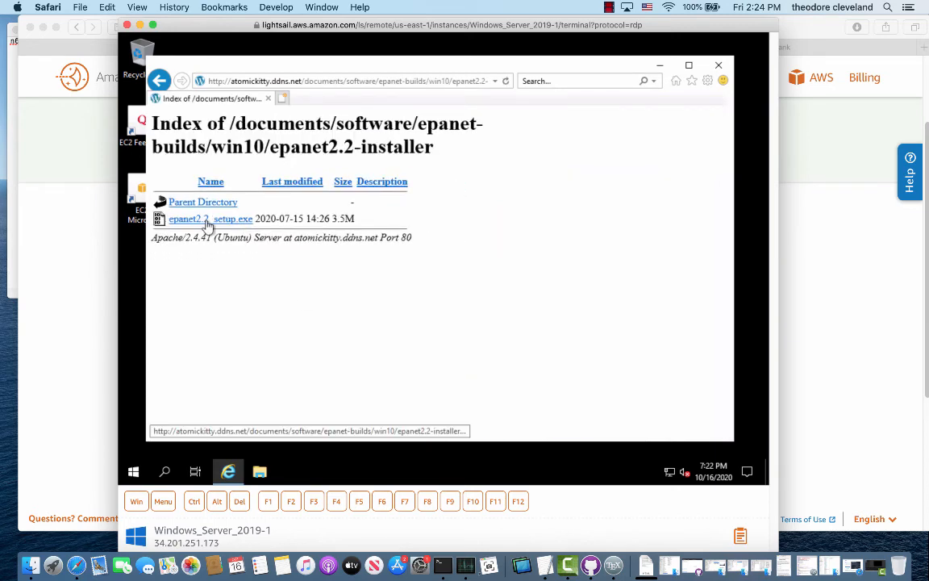
right_click(209, 226)
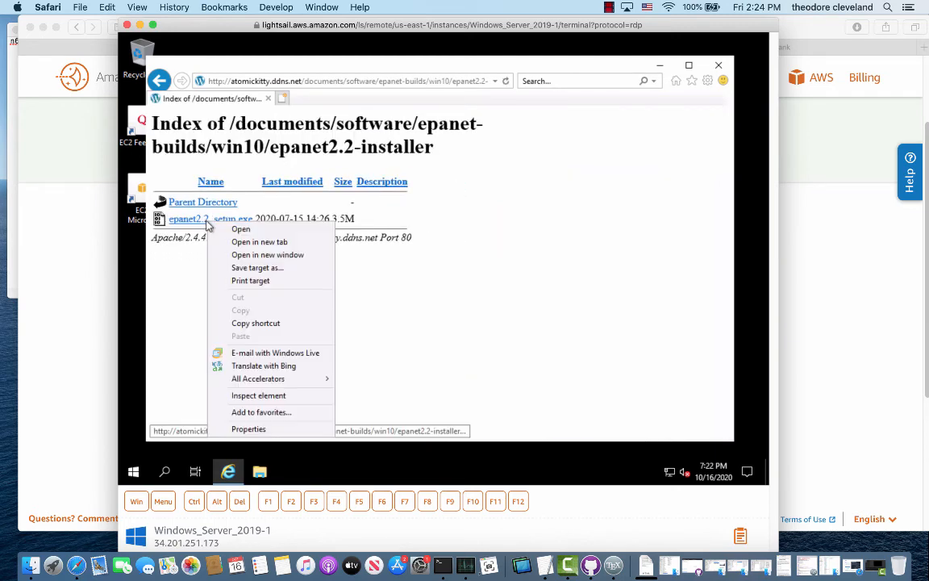
click(238, 269)
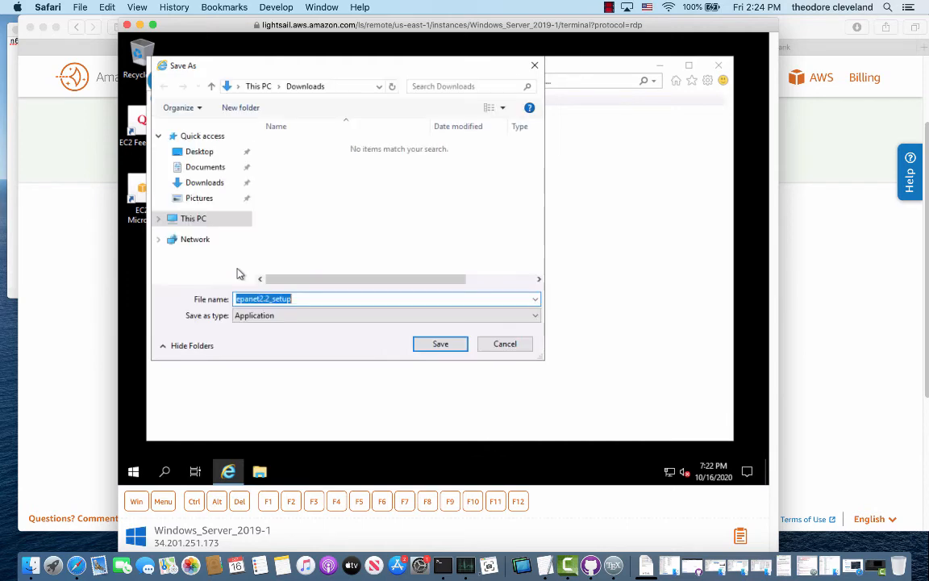
click(442, 344)
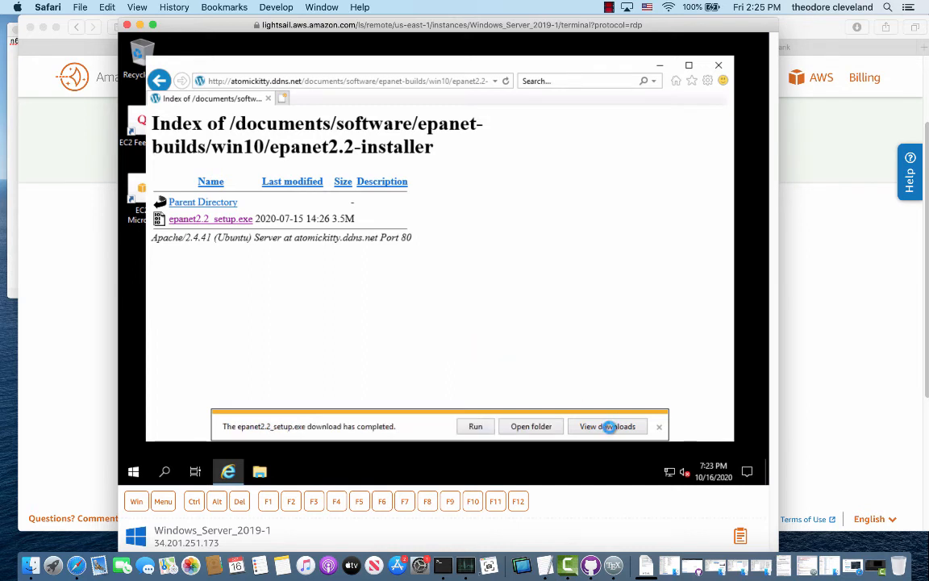
Run the downloaded epanet2.2_setup installer, accept the default destination and Start Menu folders, and launch EPANET 2.2 on completion
click(533, 428)
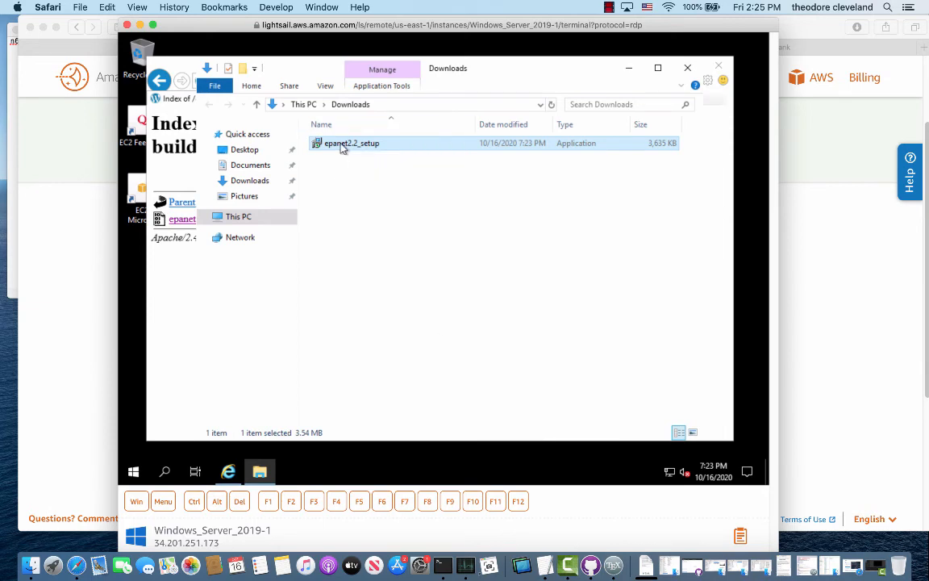
double_click(343, 145)
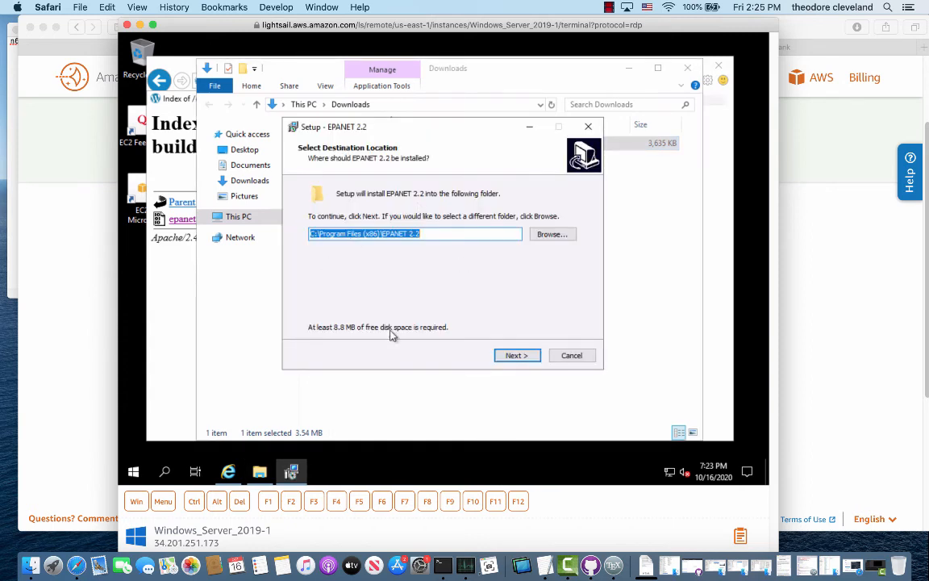
click(517, 356)
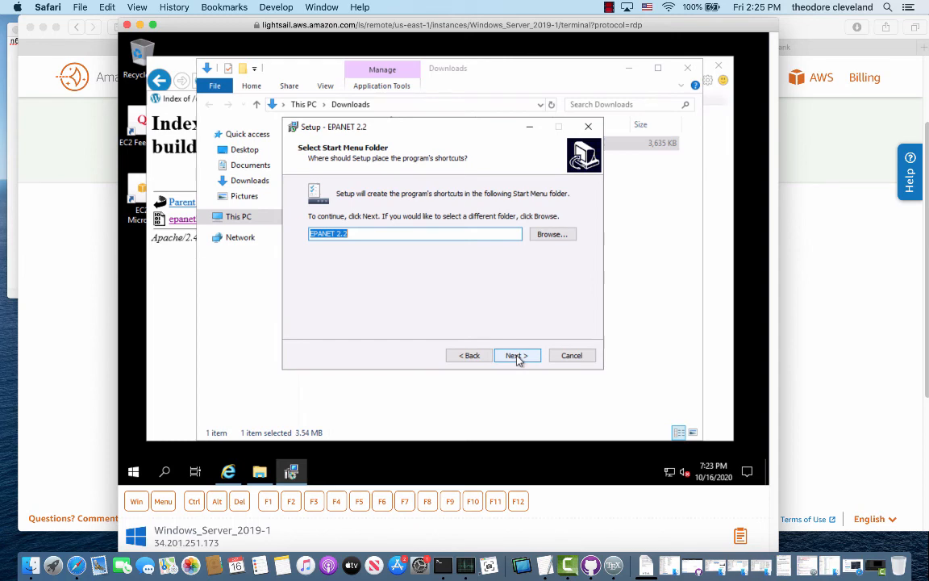
click(517, 355)
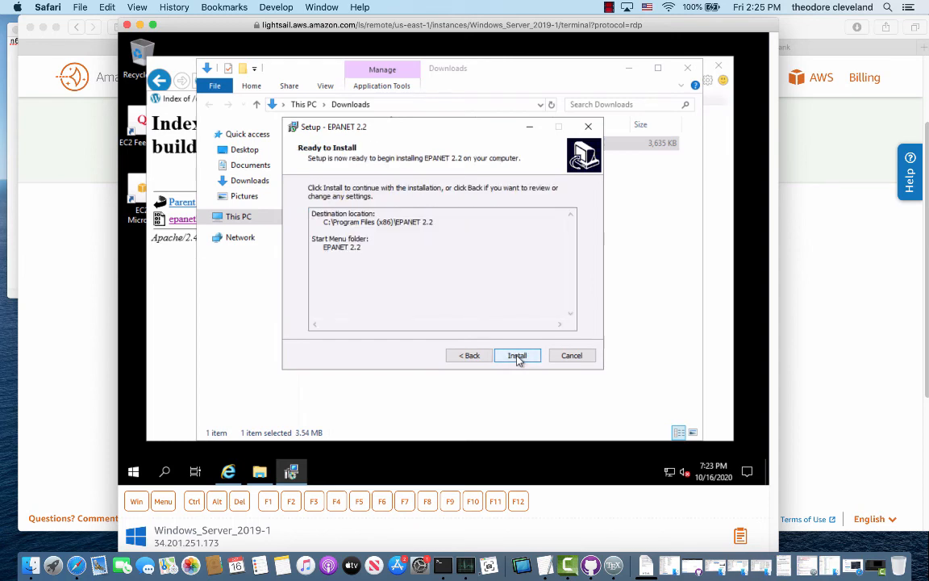
click(517, 355)
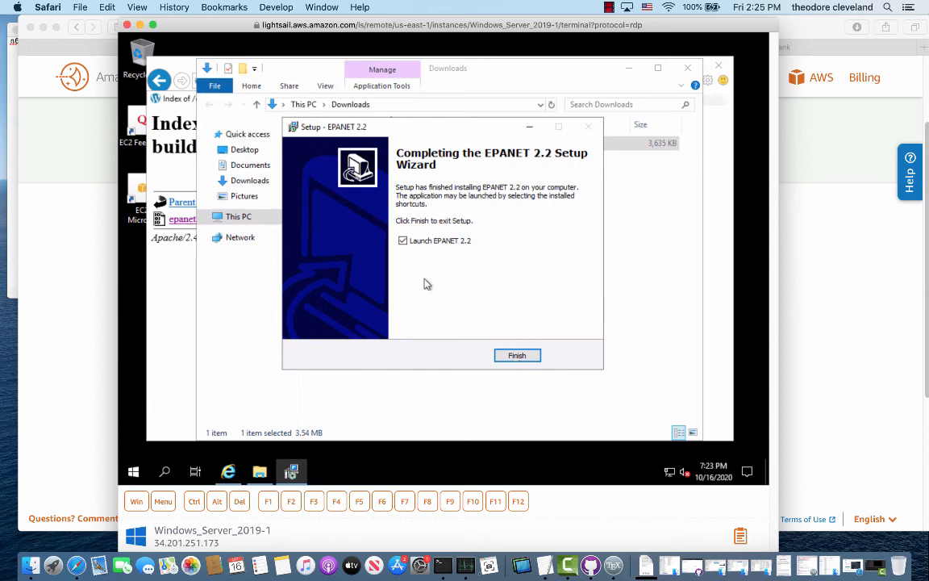
click(517, 356)
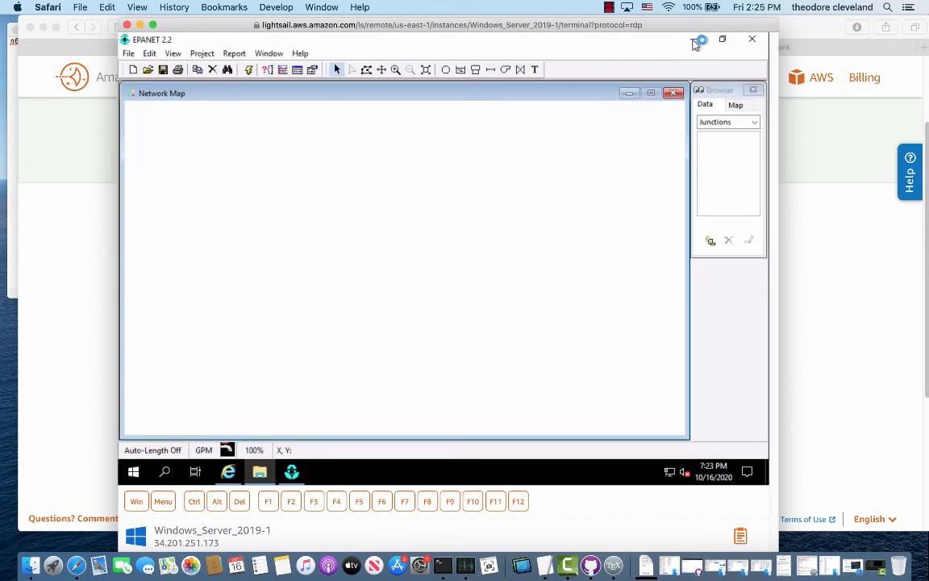
Close the Downloads folder and Internet Explorer windows on the remote desktop, and return to EPANET 2.2
click(693, 38)
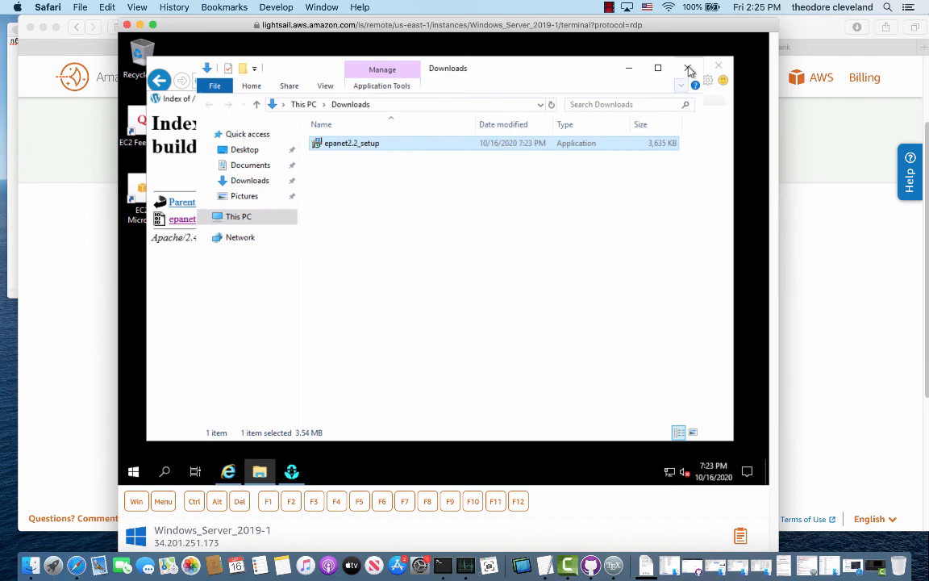
click(688, 70)
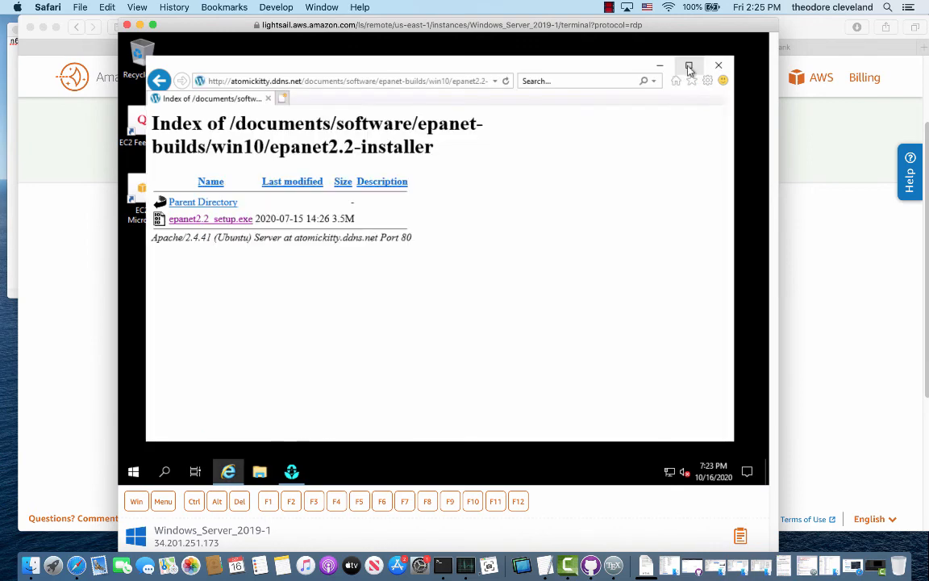
click(729, 65)
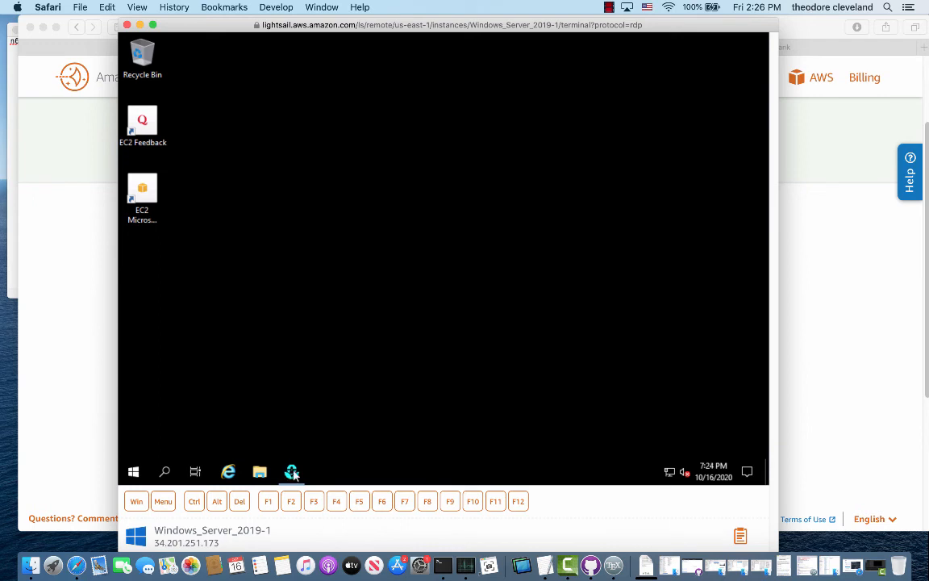
click(292, 473)
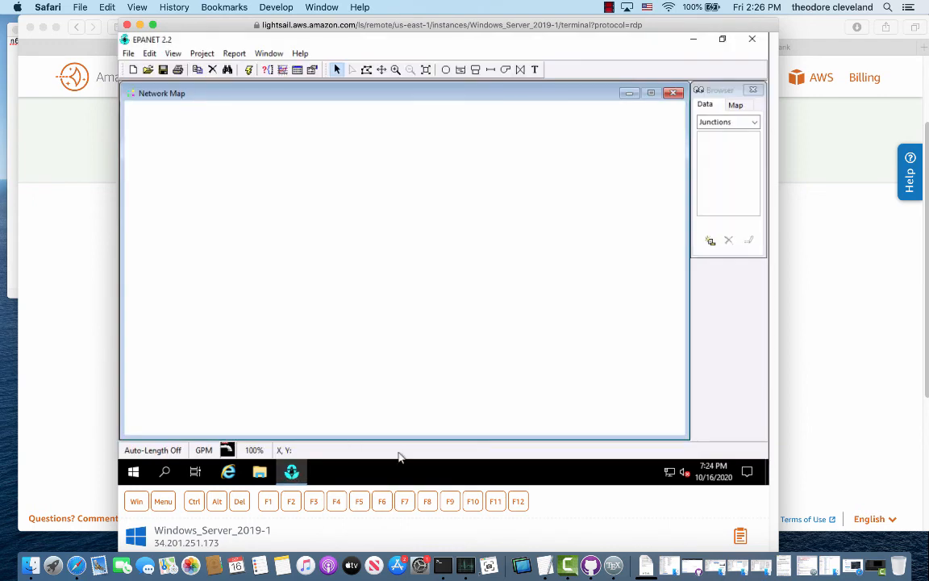
Open the net1.net project from the Examples folder of EPANET 2.2 under Program Files (x86) on the C: drive
click(128, 54)
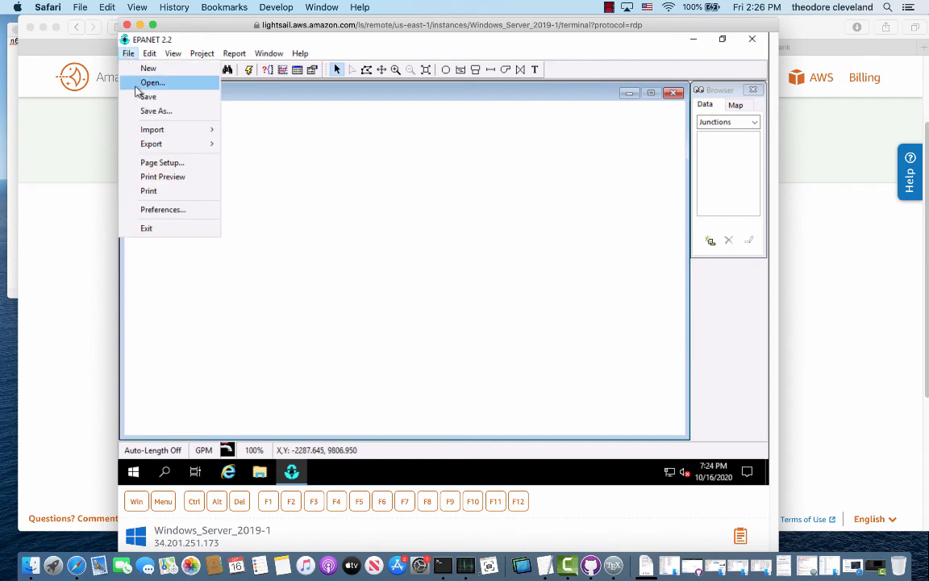
click(137, 85)
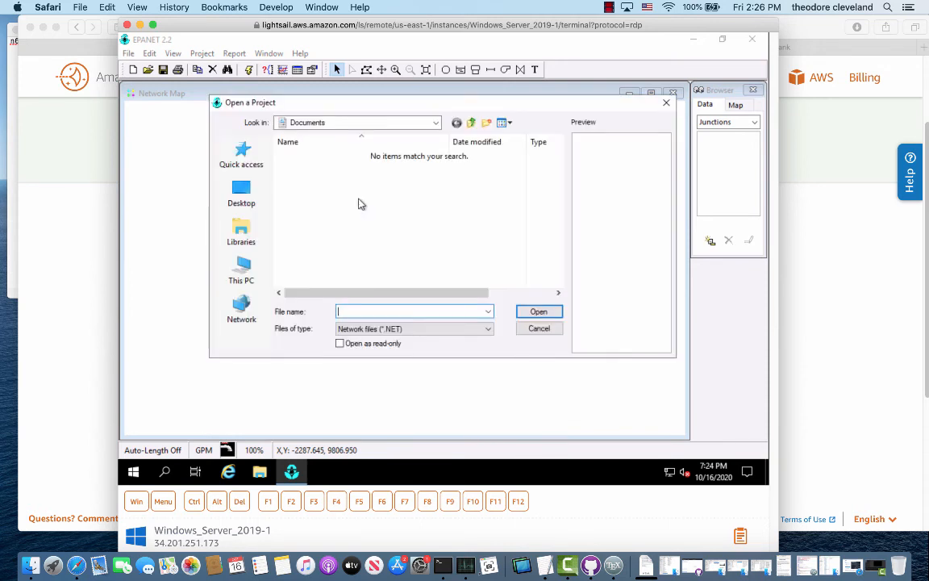
click(245, 270)
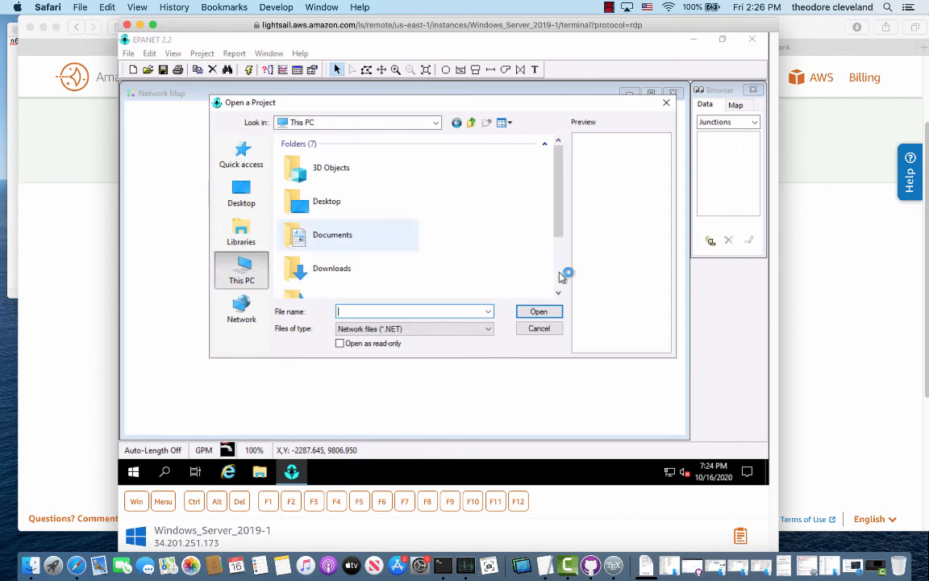
click(556, 286)
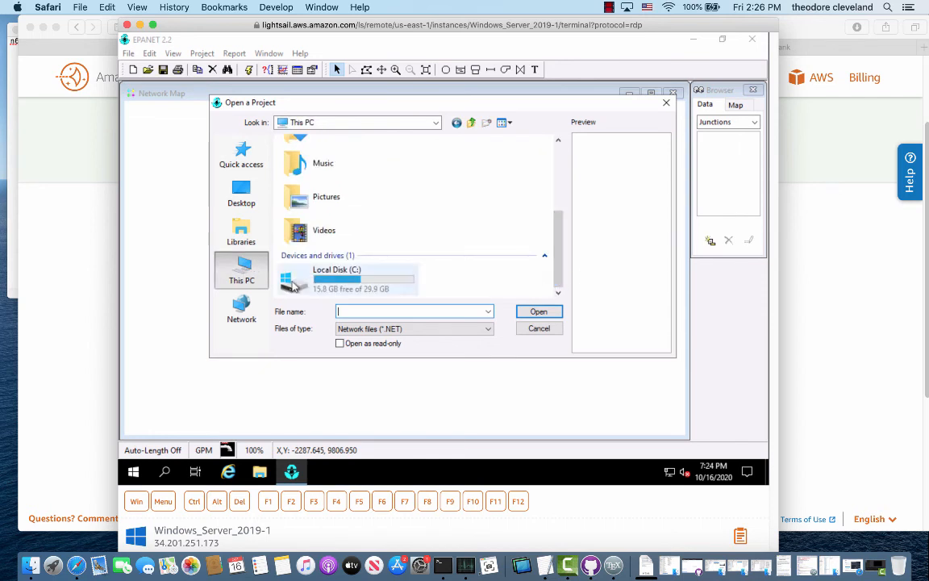
double_click(293, 284)
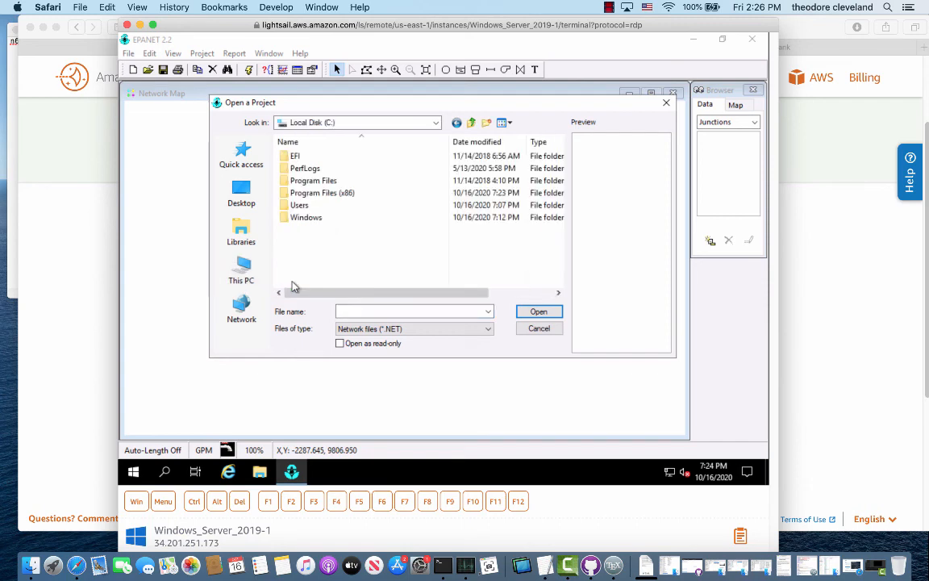
double_click(310, 194)
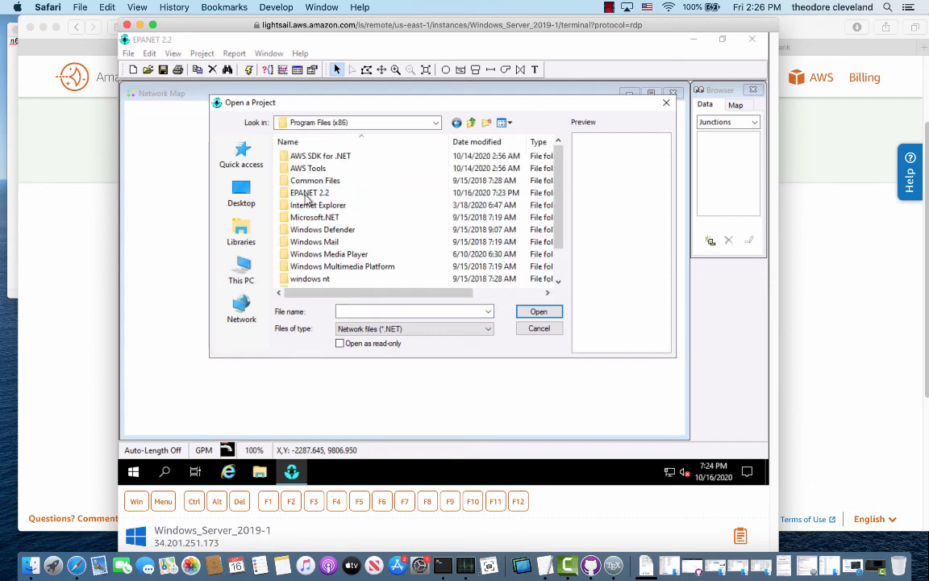
double_click(306, 195)
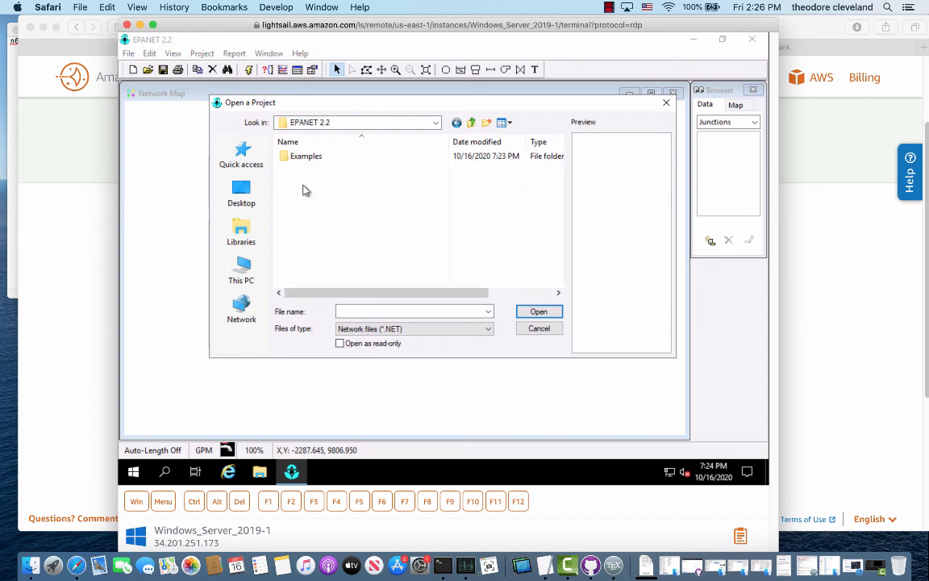
double_click(307, 158)
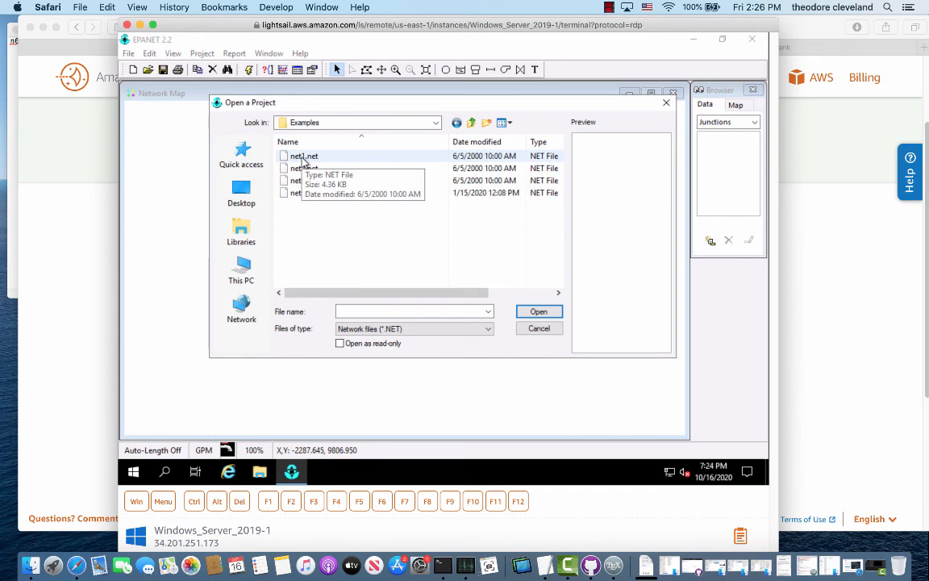
click(305, 158)
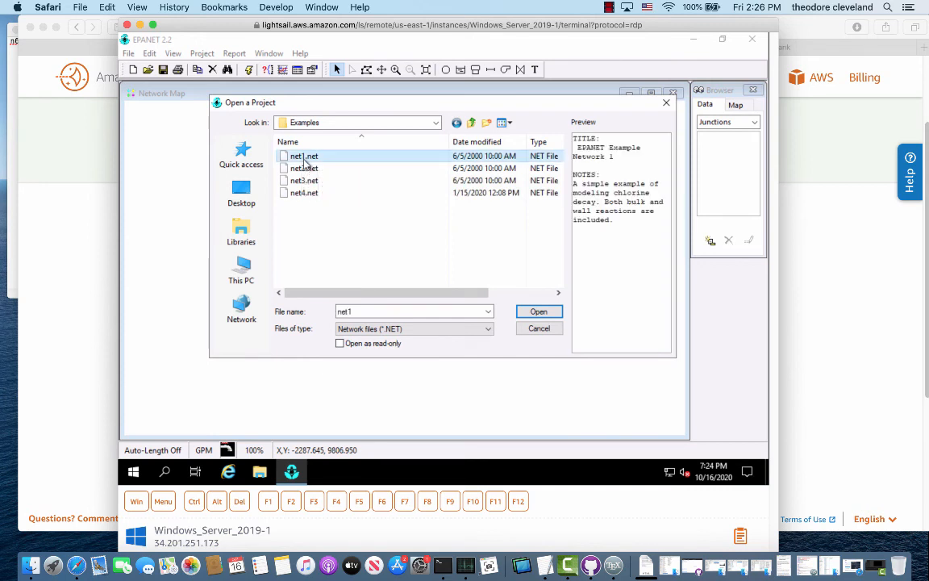
click(538, 312)
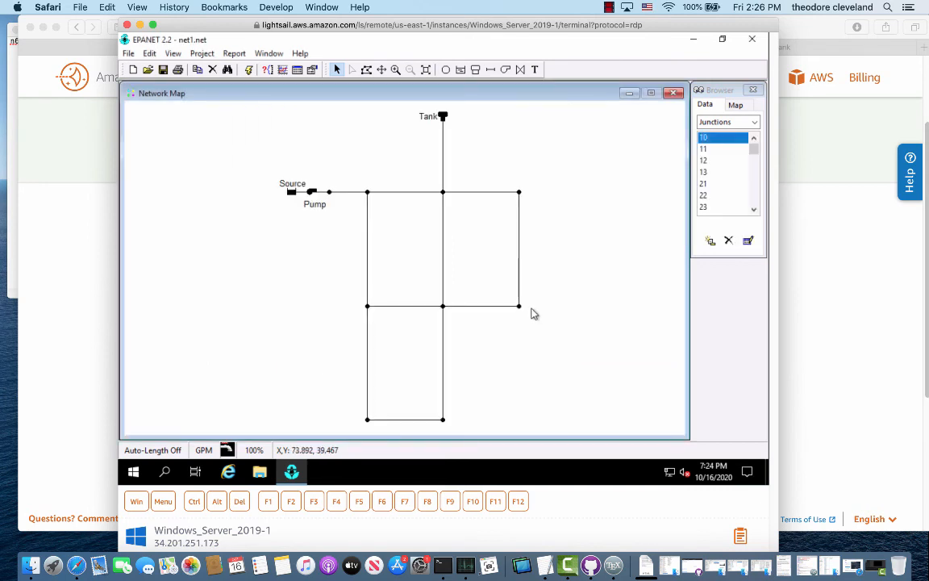
Run the net1 network simulation, dismiss the run status and exit EPANET
click(249, 70)
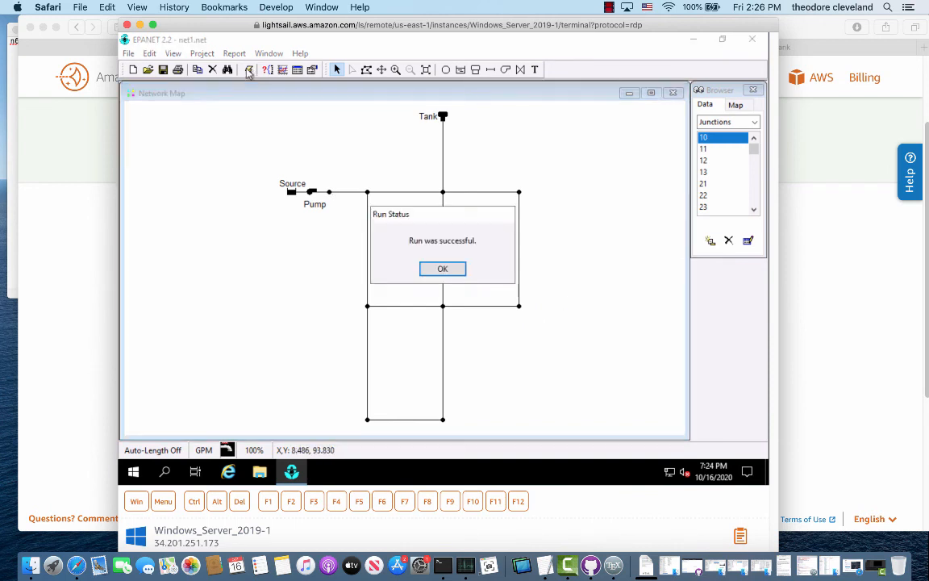
click(445, 270)
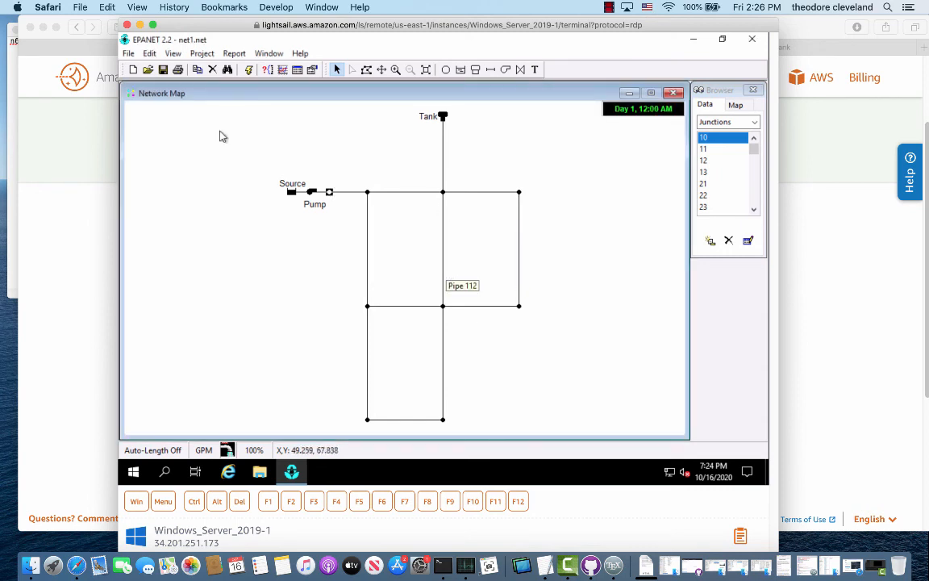
click(128, 55)
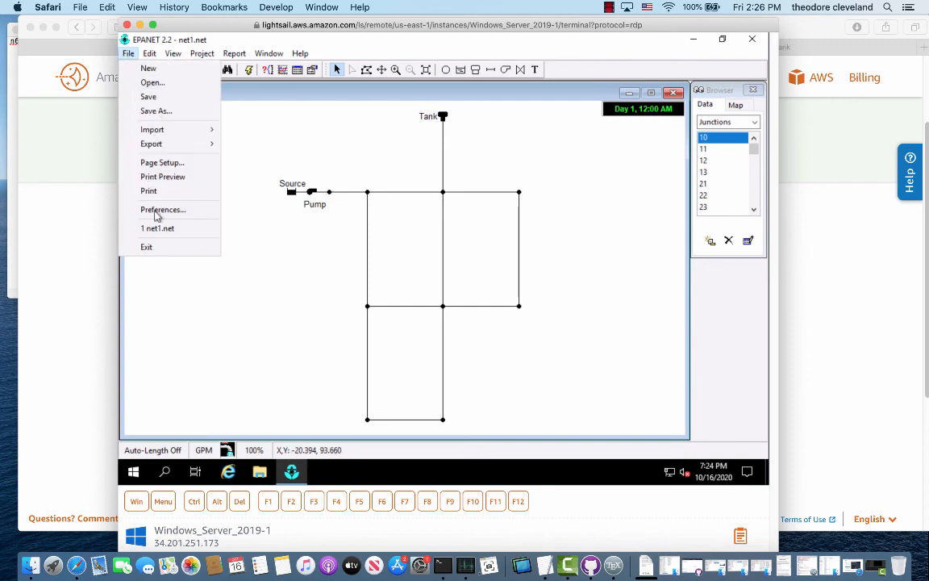
click(152, 253)
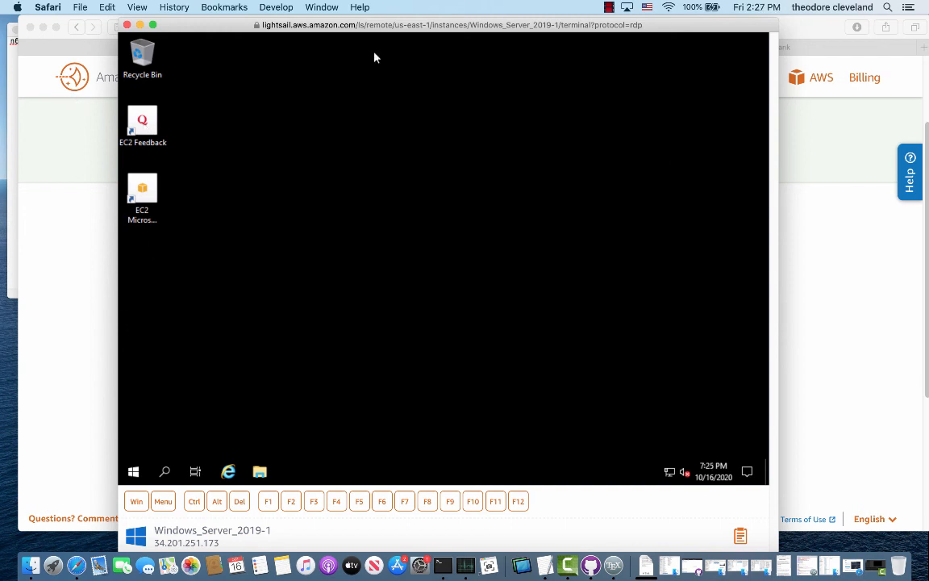
Sign out of the Windows Server session and close the remote connection window
click(134, 472)
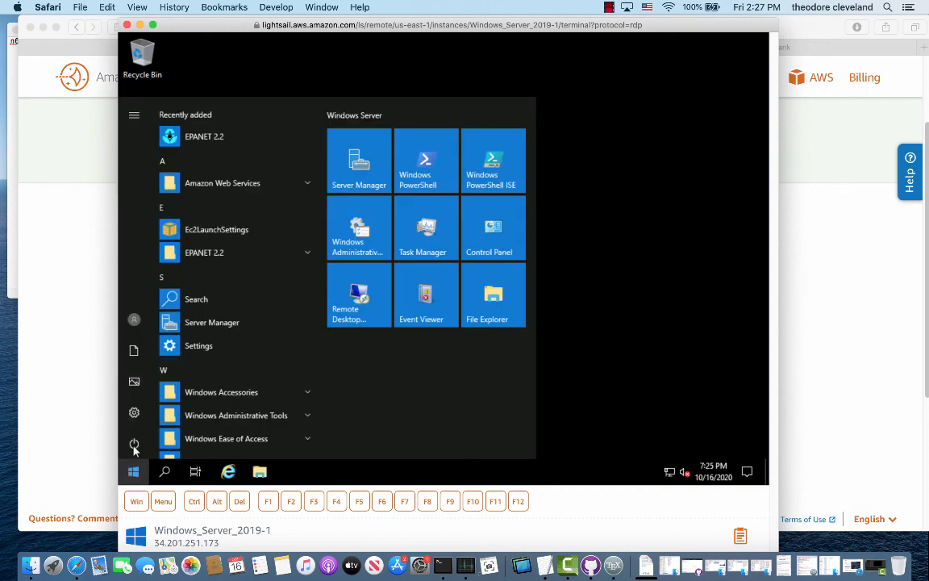
click(134, 322)
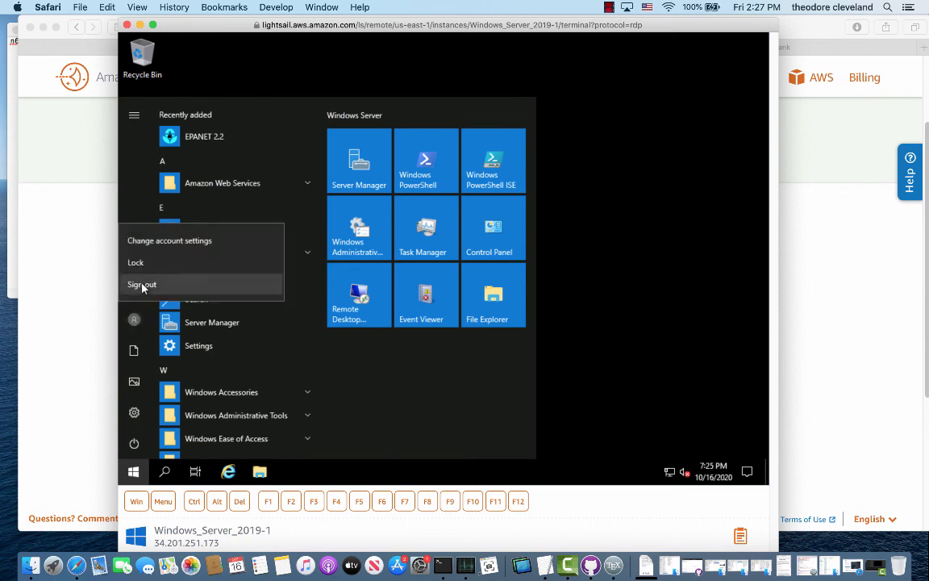
click(142, 285)
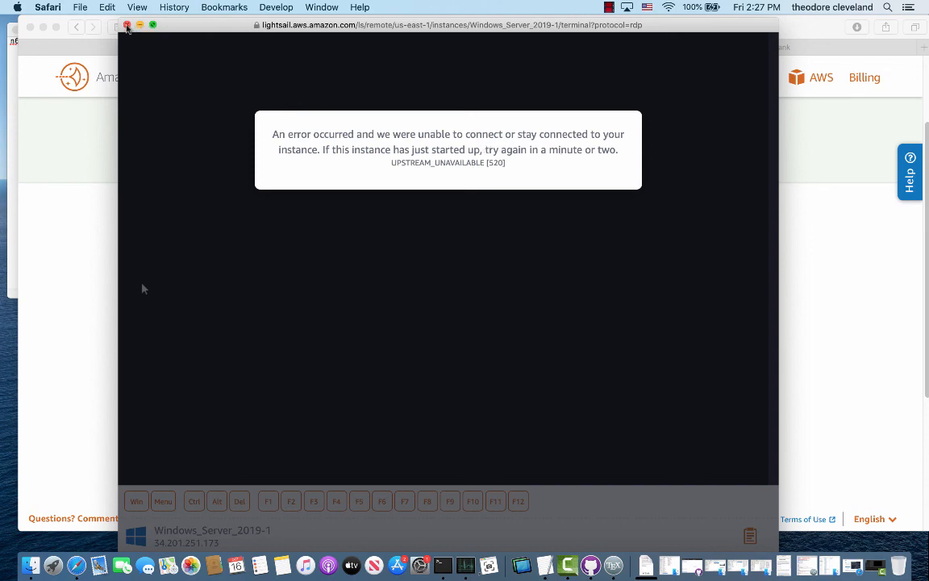
click(127, 25)
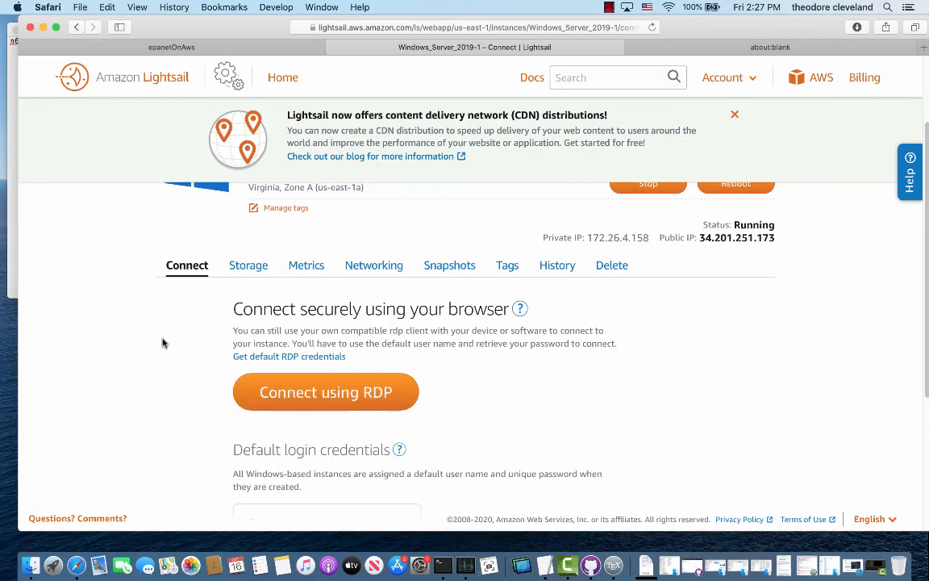
Find the public IP address on the Windows_Server_2019-1 instance page and highlight it
scroll(134, 375, down, 3)
scroll(365, 353, up, 5)
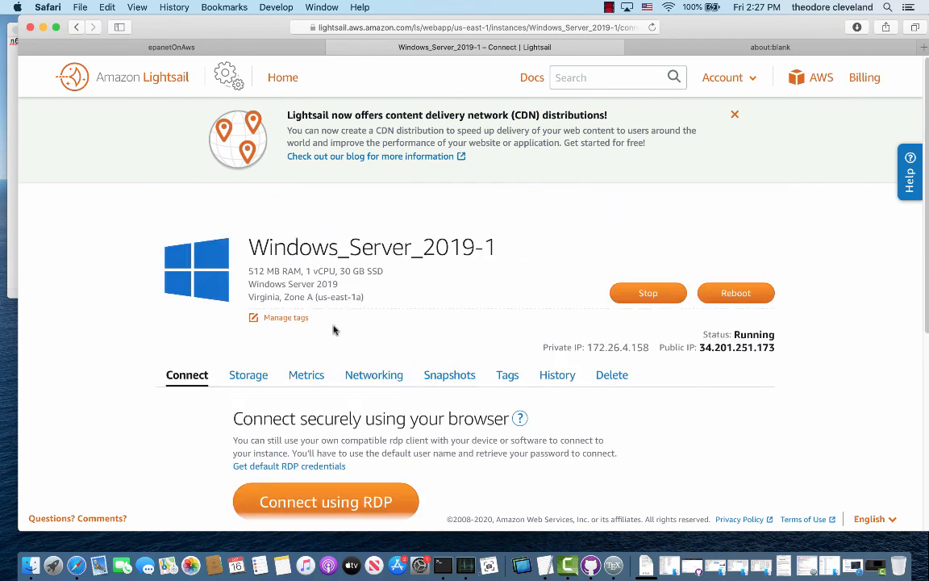
double_click(699, 347)
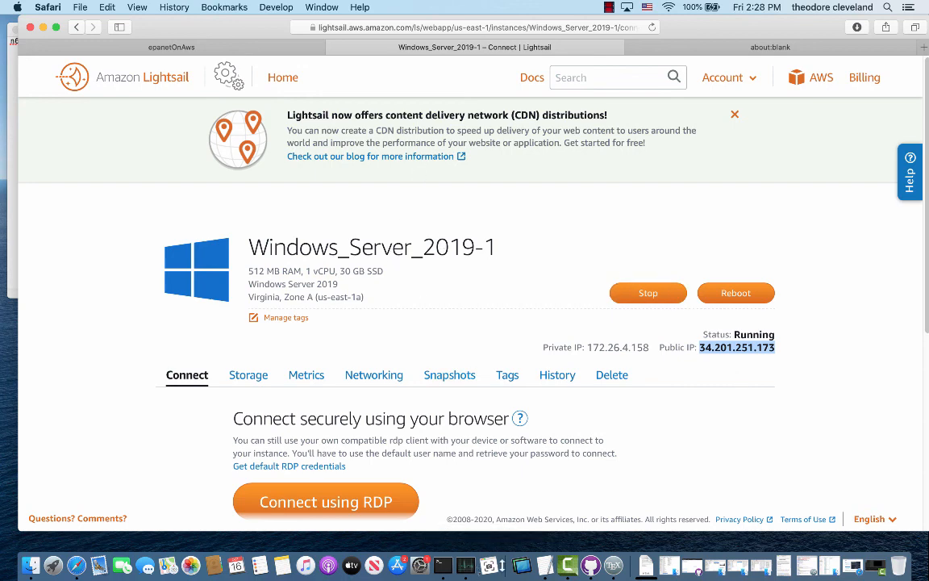
Return to the epanetOnAws tutorial page and open its App Store link for Microsoft Remote Desktop
click(236, 46)
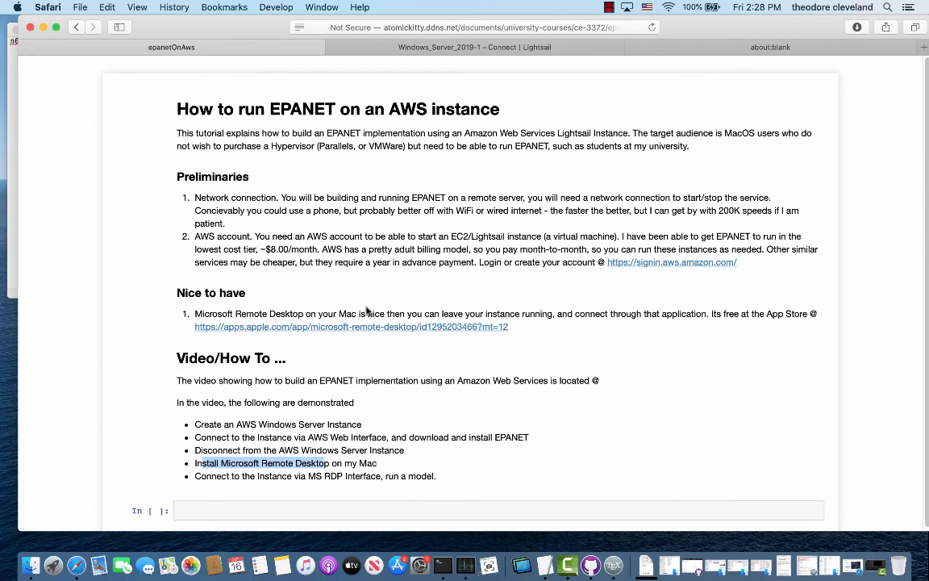
click(353, 327)
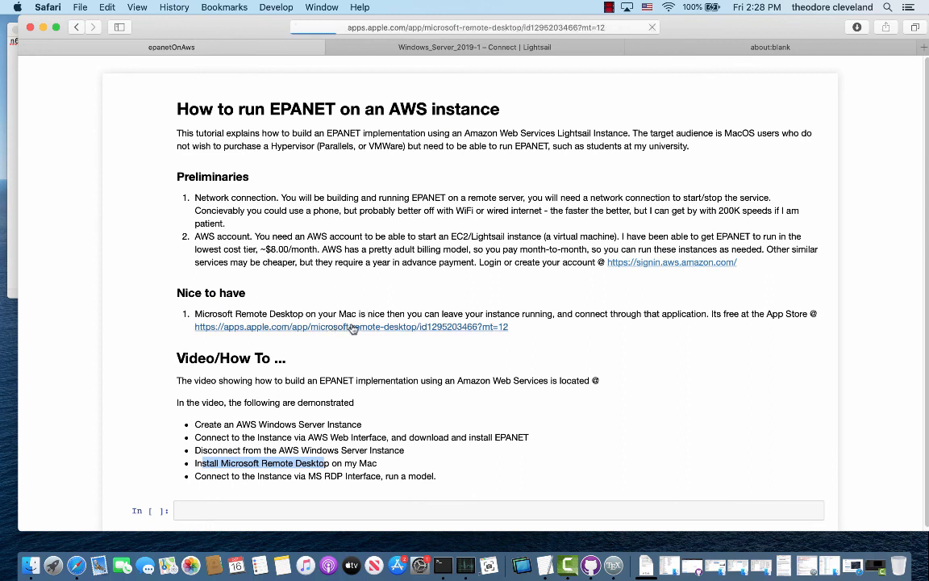